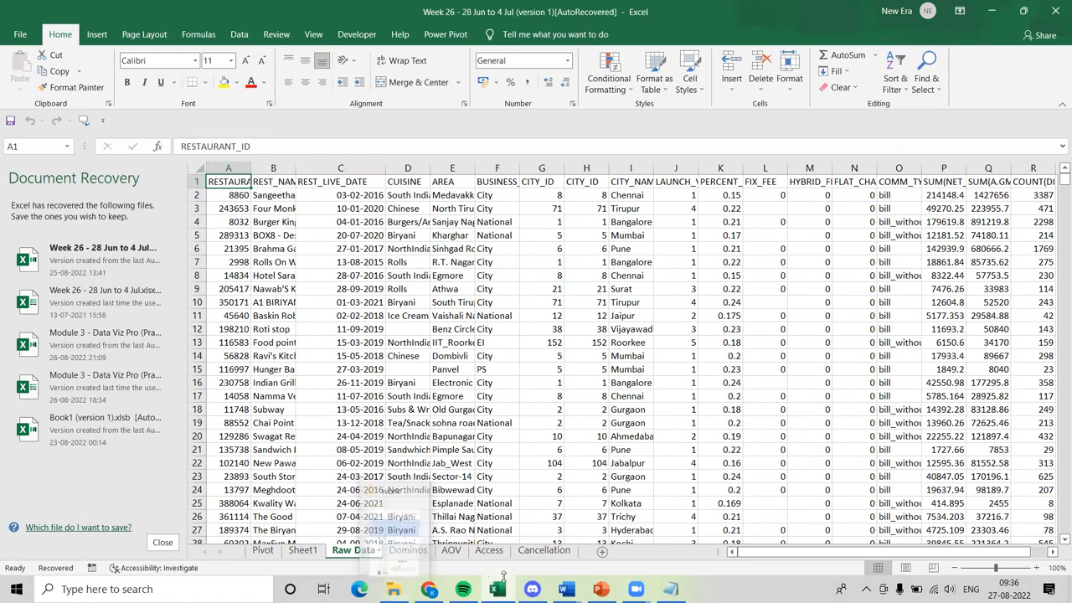
Switch to Chrome and search the web for "snowflake trail" in a new tab.
click(429, 589)
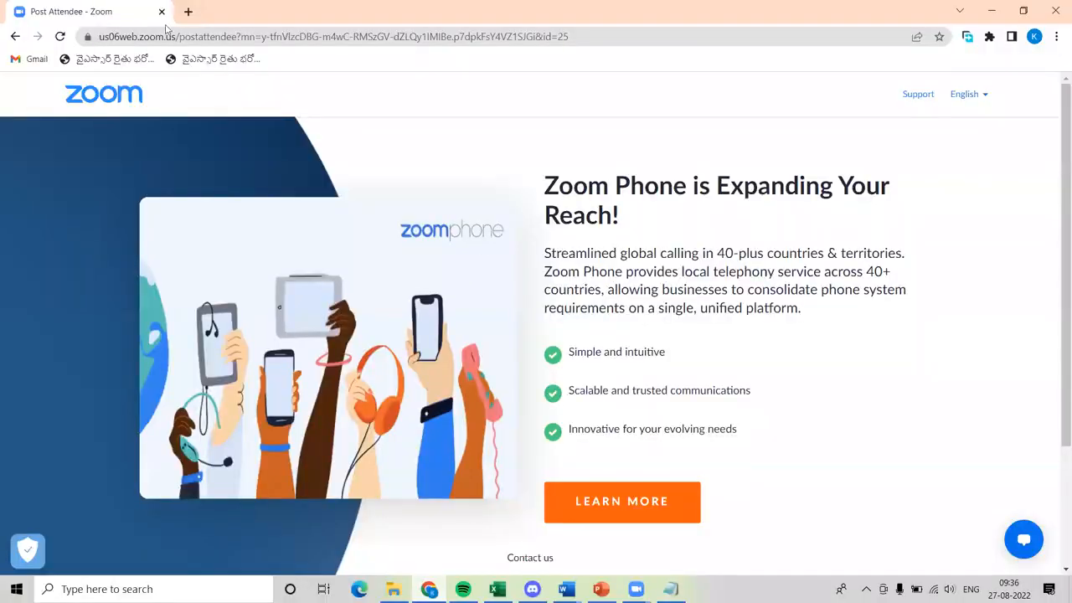
click(187, 12)
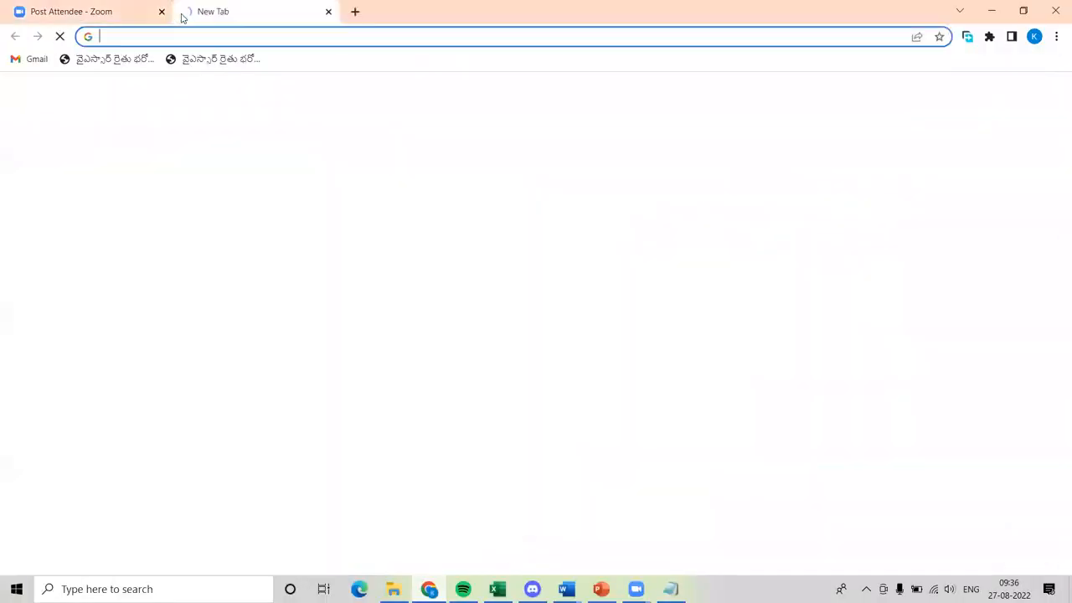
click(178, 34)
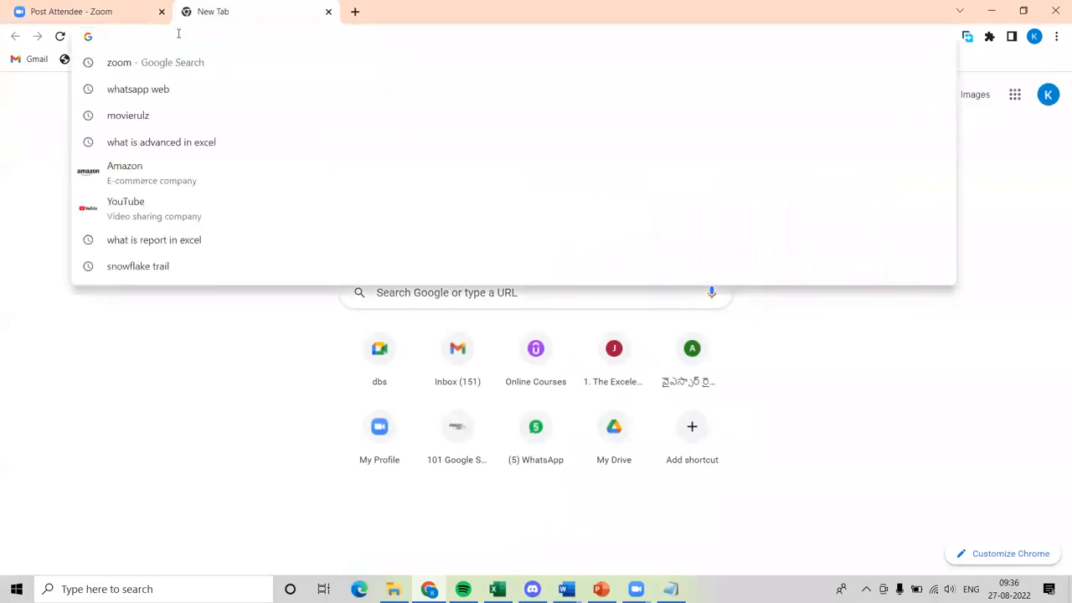
text(snowflake trail)
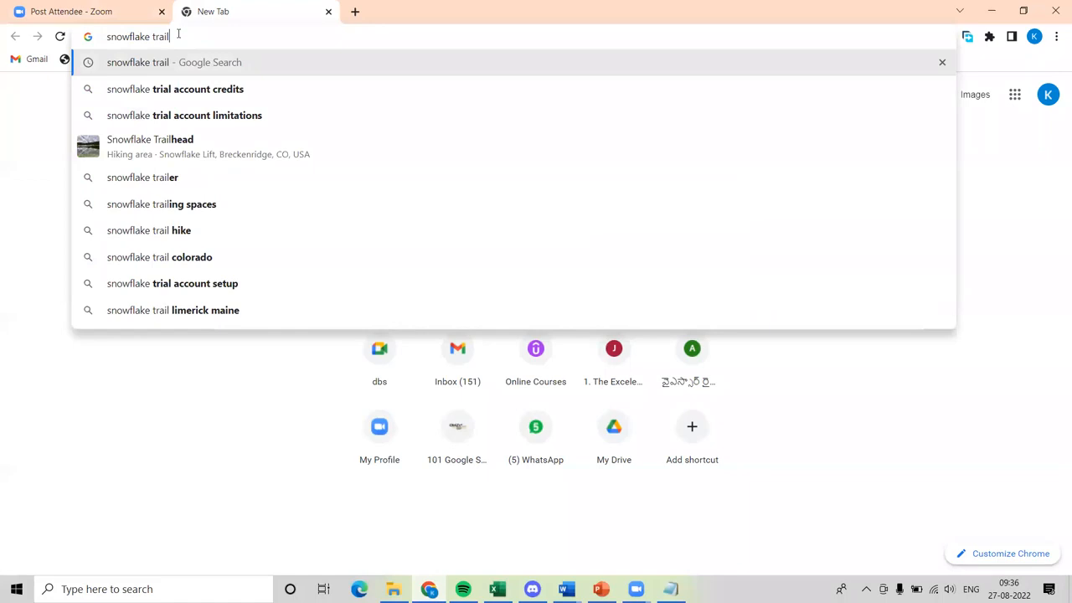
key(Return)
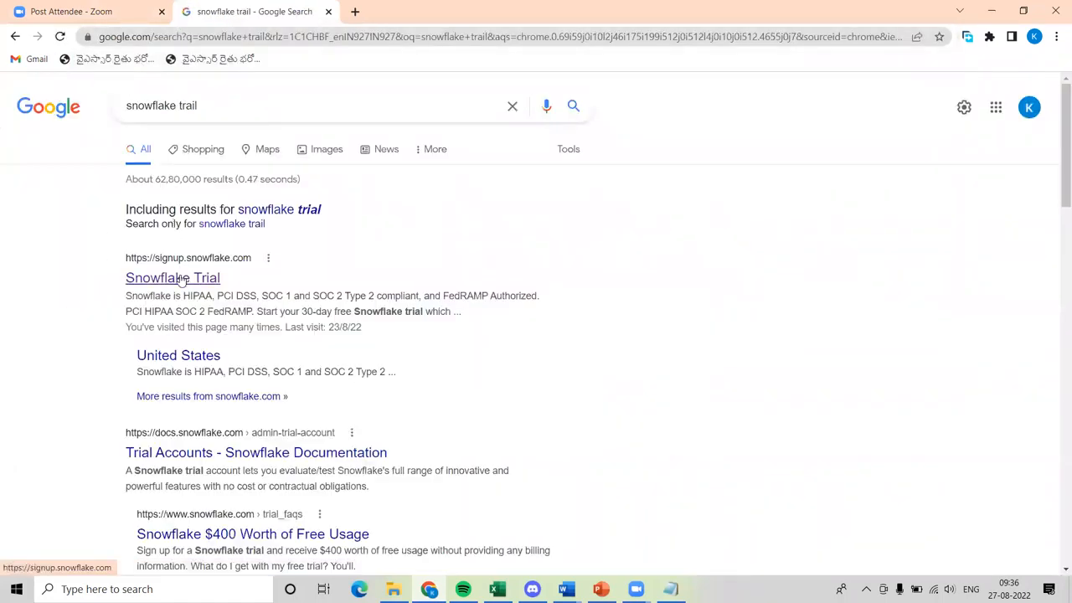
Open the Snowflake Trial signup page from the results and go to its sign-in for existing accounts.
click(180, 278)
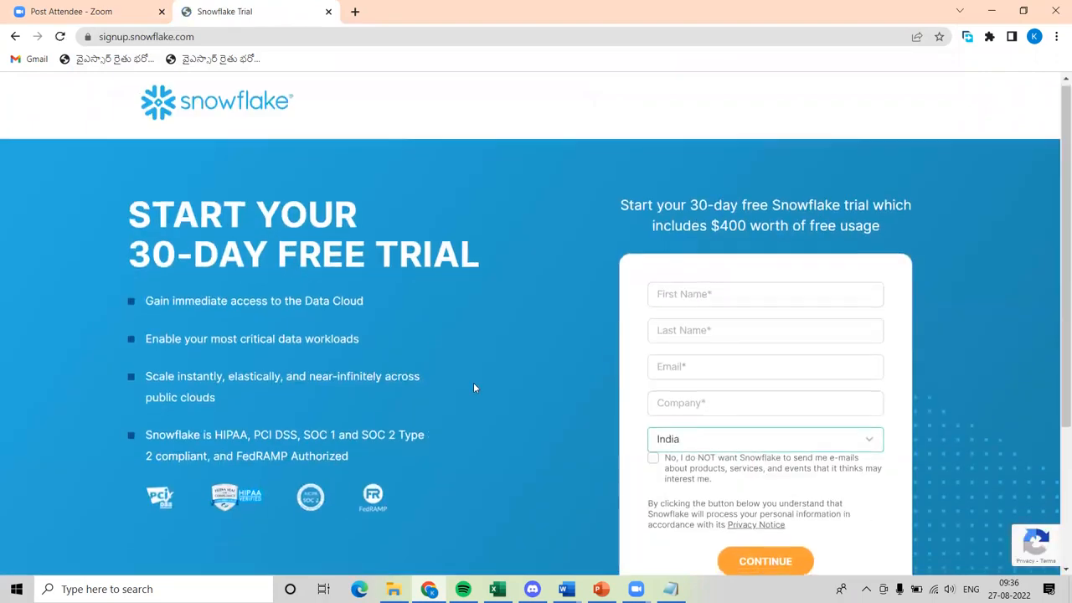
scroll(474, 387, down, 3)
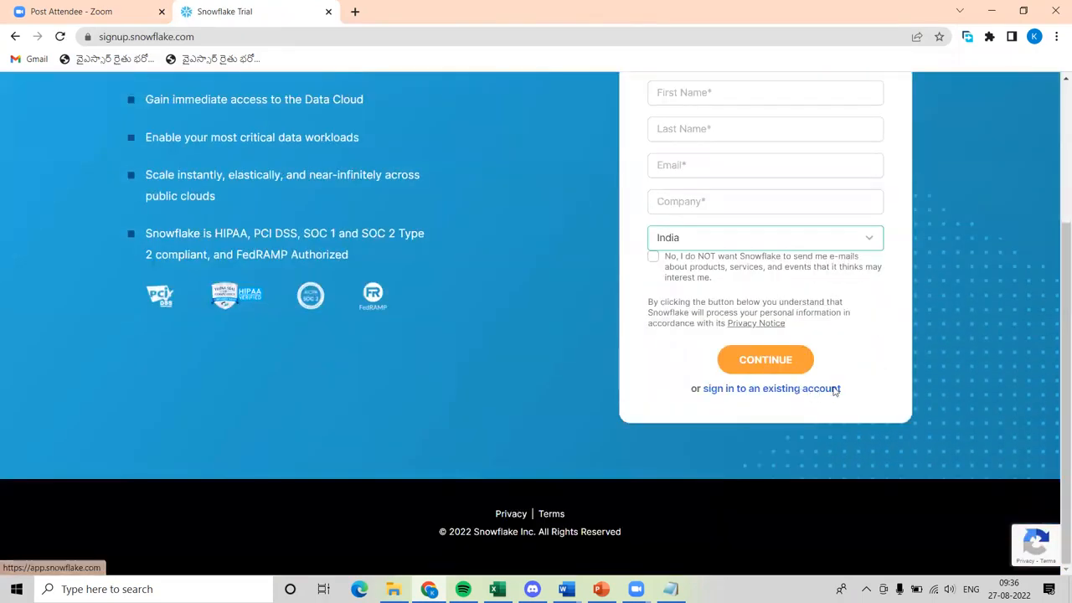
click(813, 390)
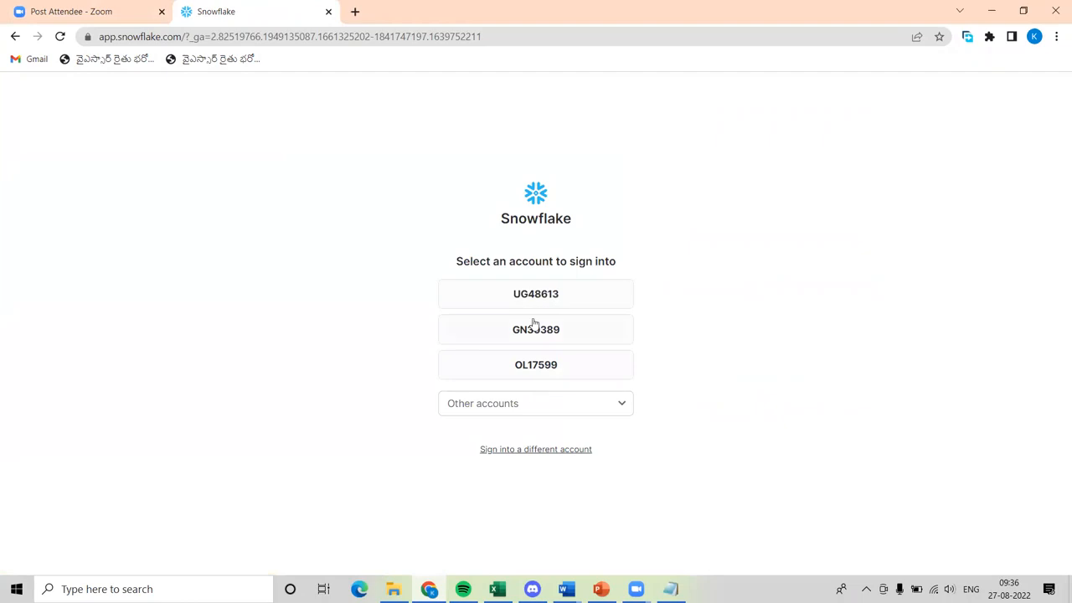
Try to sign in to the first listed Snowflake account with the username and account password.
click(541, 293)
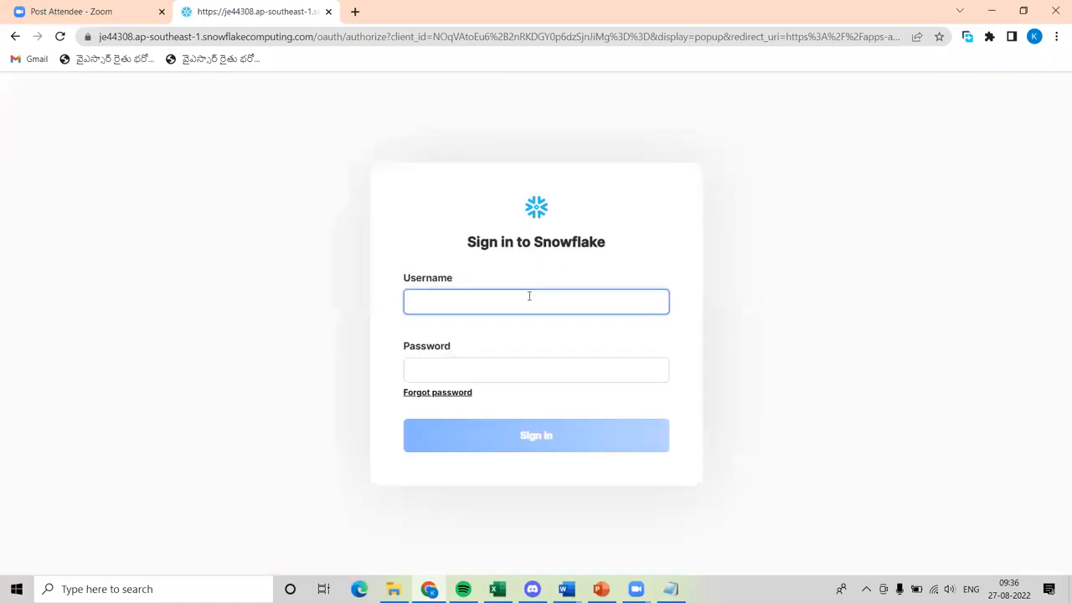
text(harika)
key(Tab)
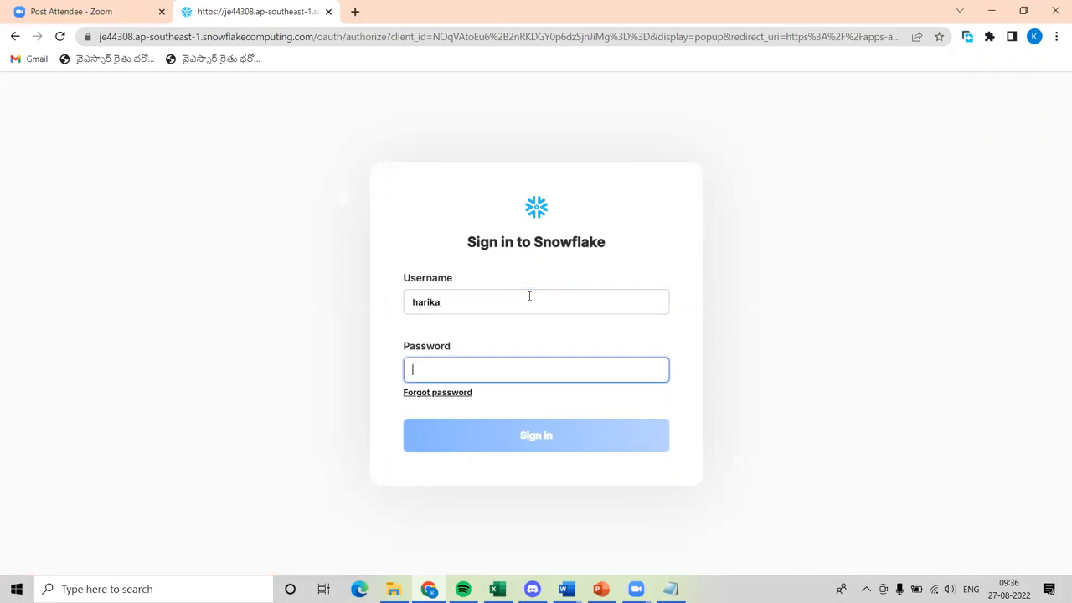
text(•••)
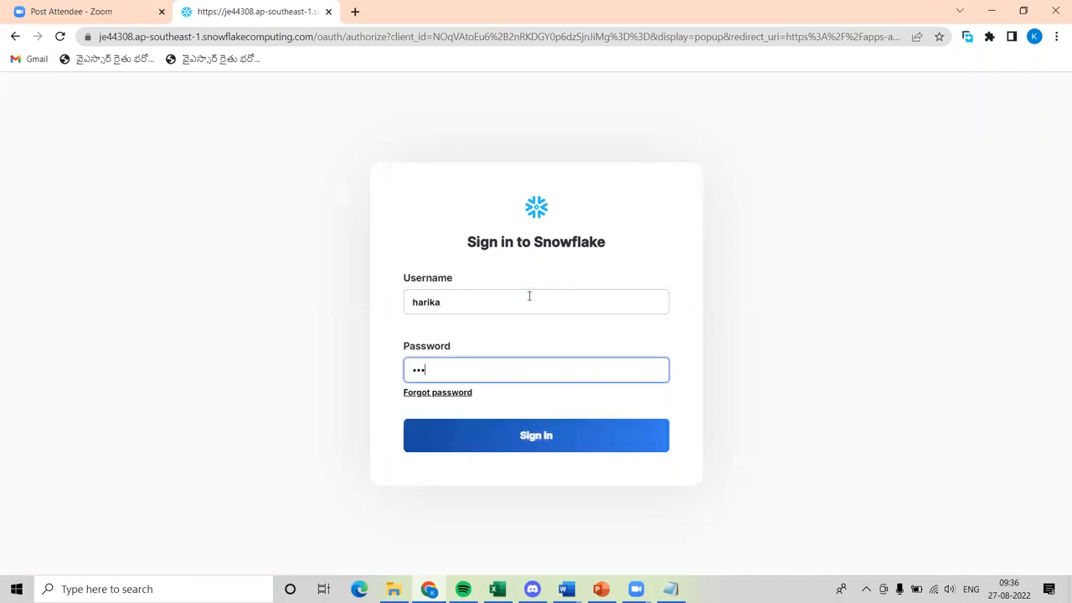
text(••••••)
click(569, 450)
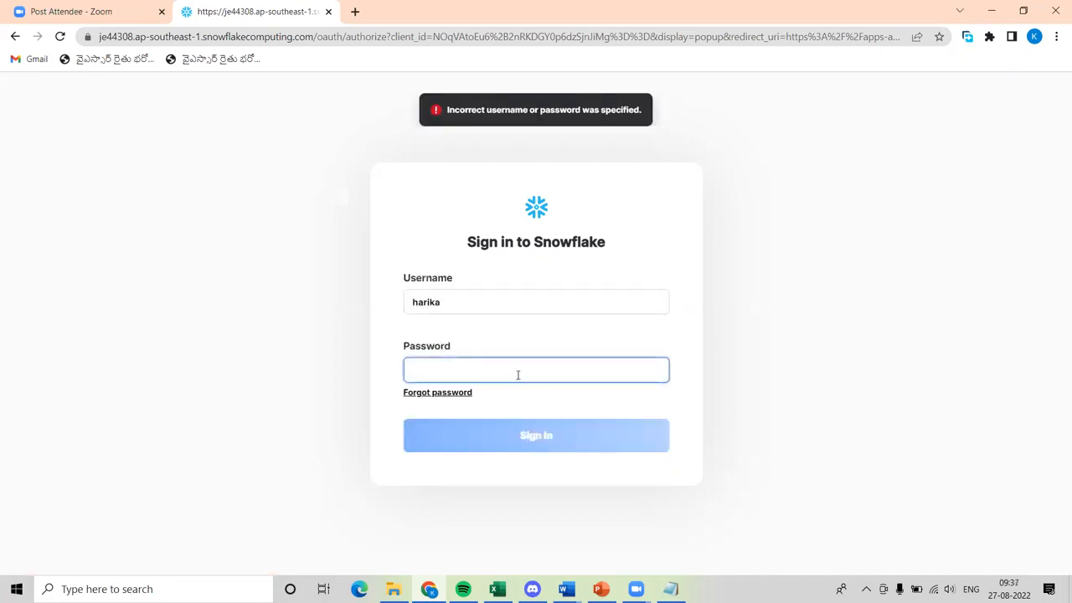
Re-enter the account password and try again to sign in to the same account.
text(•)
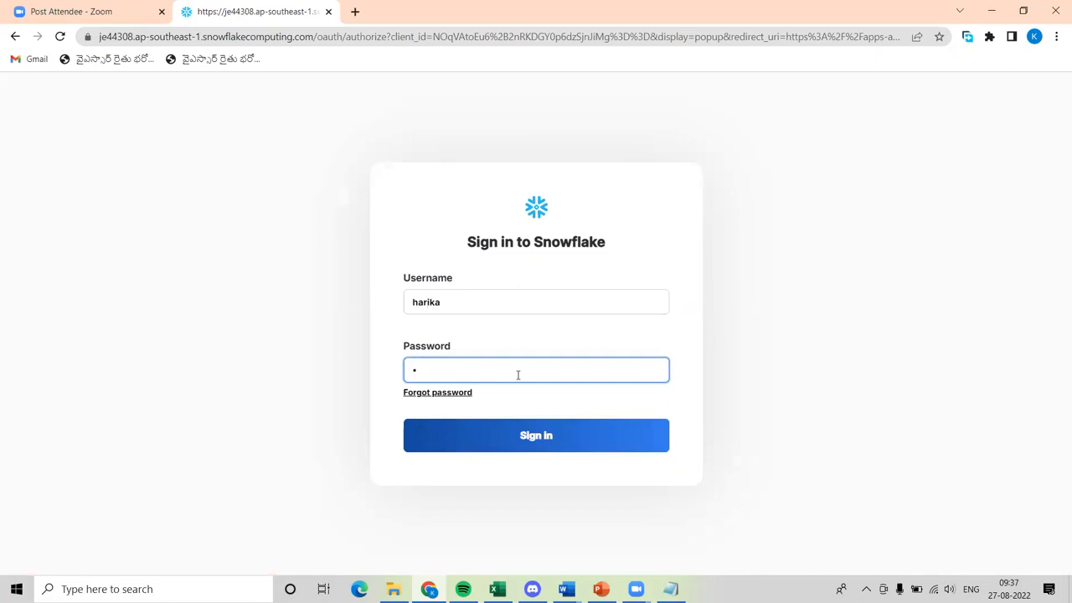
text(••••••••)
click(533, 436)
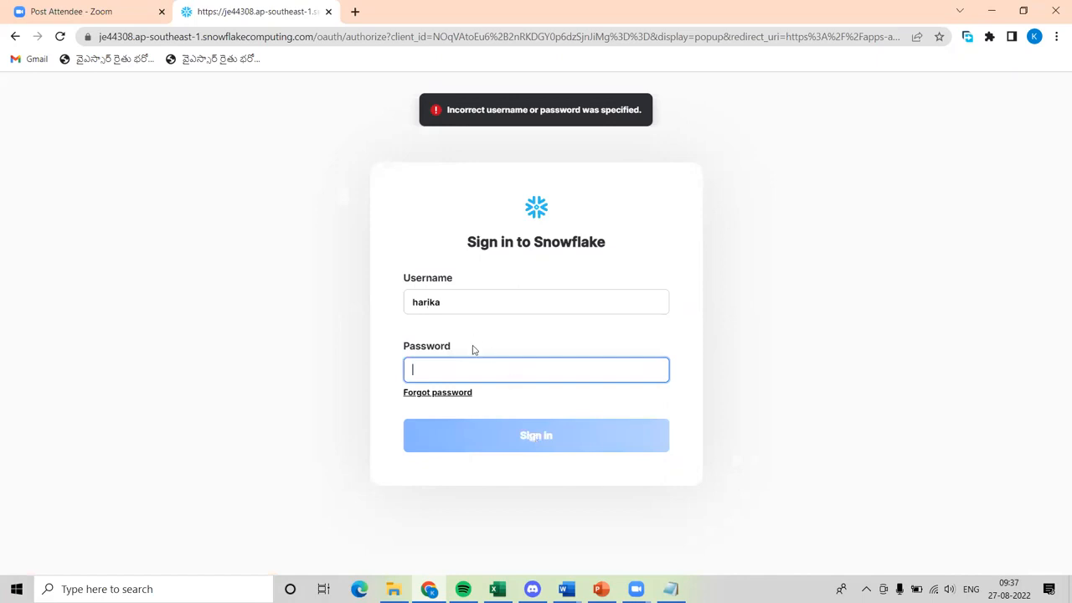
Clear the username and return to the account selection page.
click(471, 304)
double_click(471, 303)
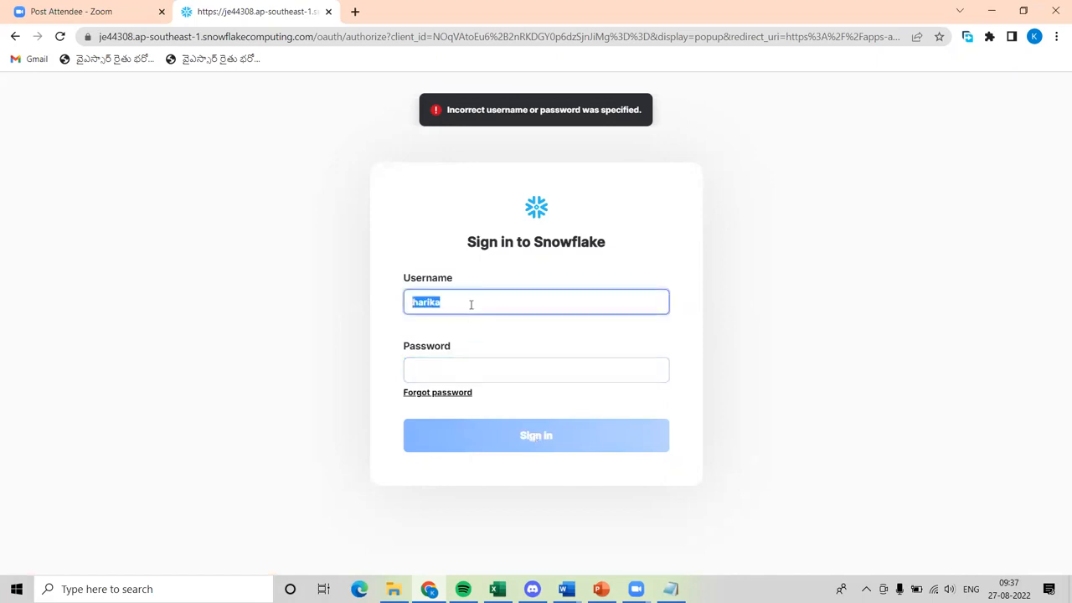
key(BackSpace)
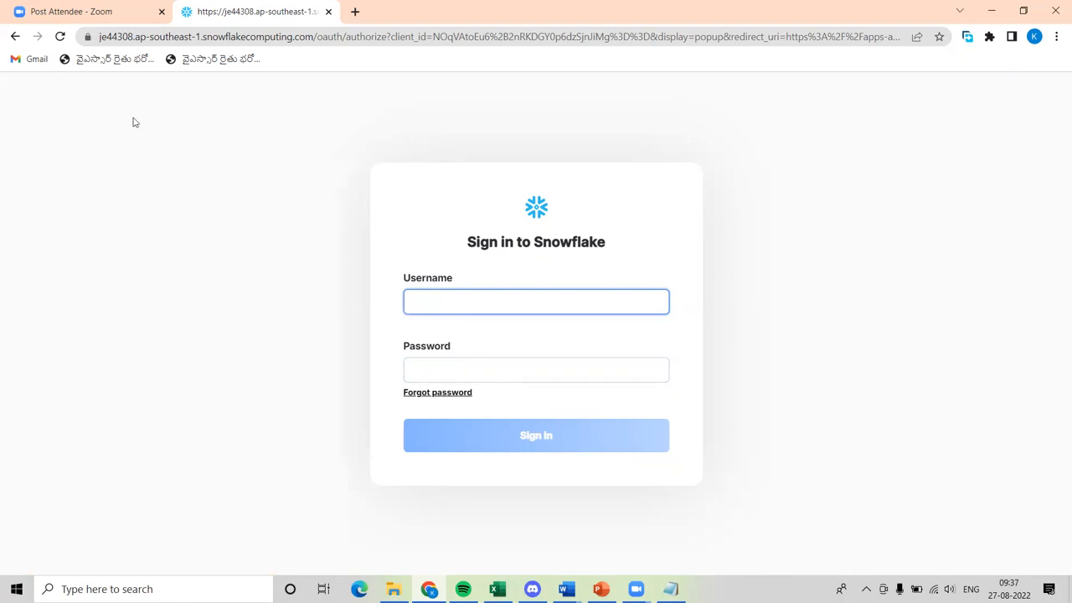
click(15, 36)
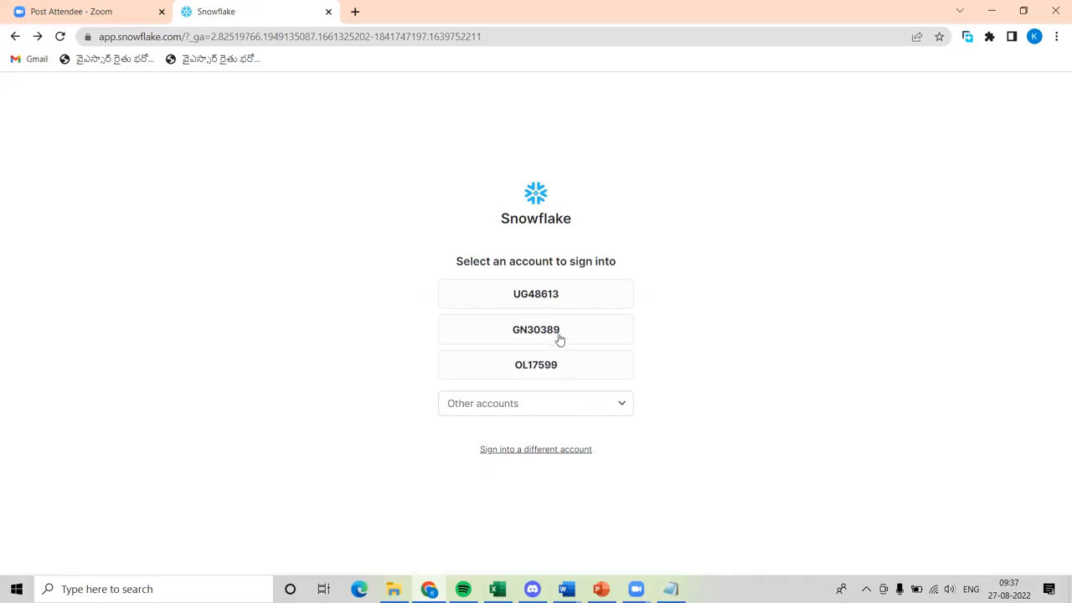
Choose the second listed Snowflake account and sign in with the username and account password.
click(560, 337)
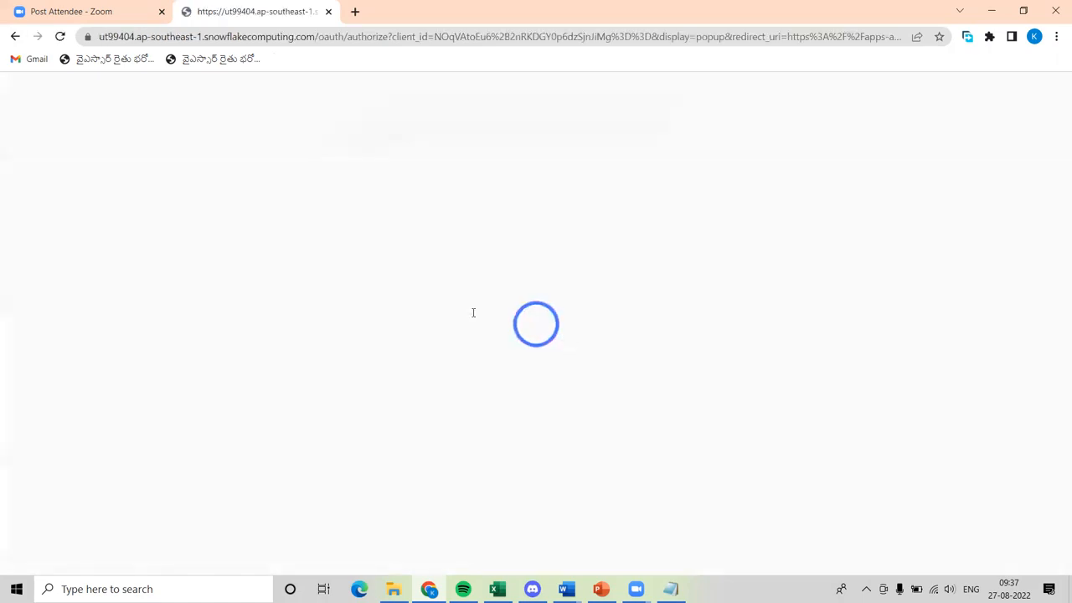
text(h)
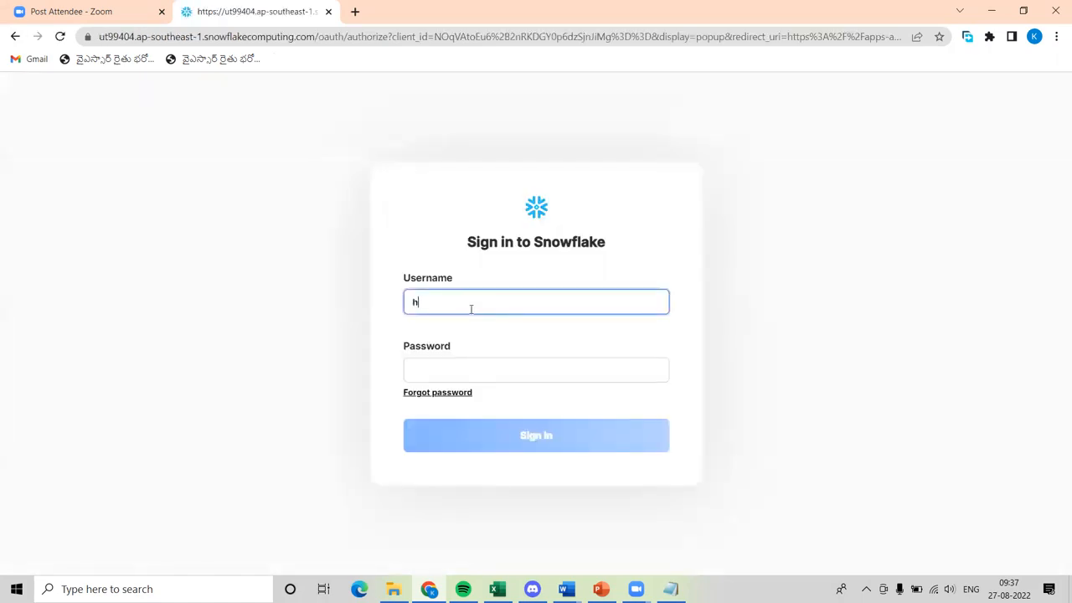
text(arika)
key(Tab)
text(•)
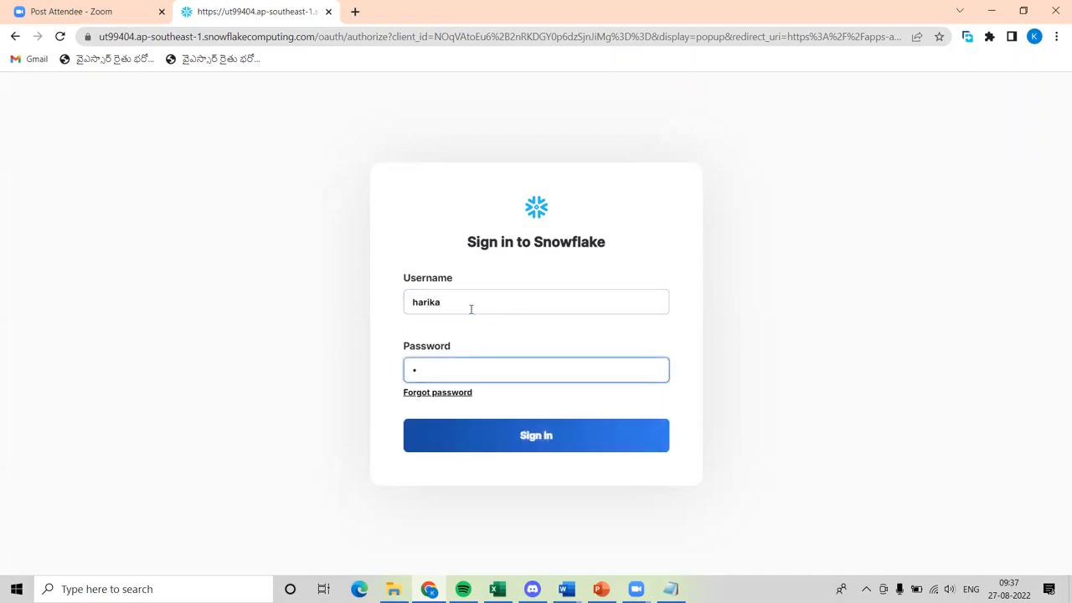
text(••••••••)
click(526, 433)
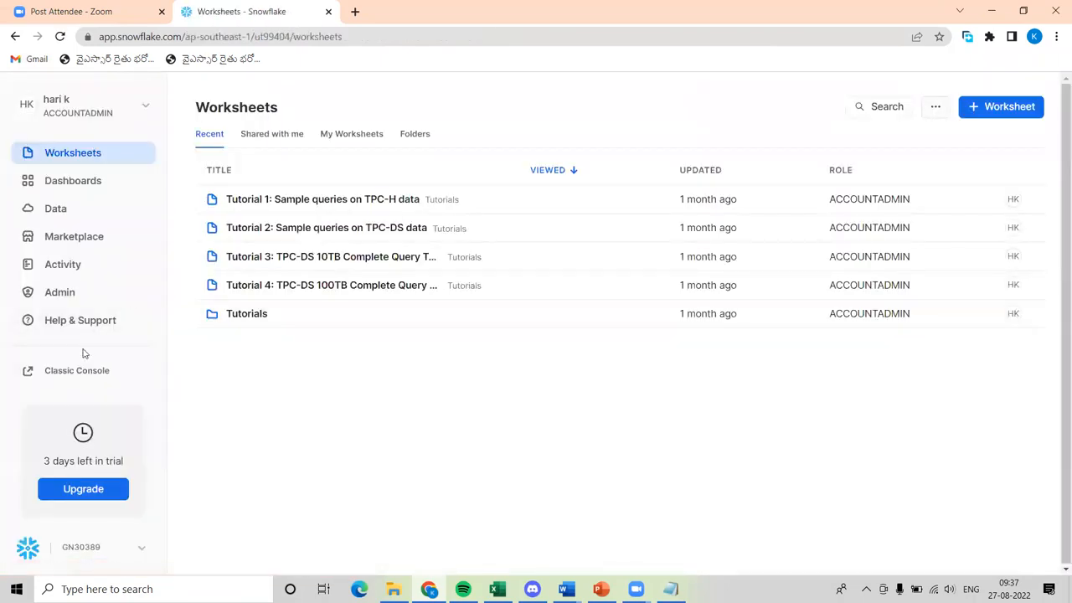
Open the Classic Console and sign in to it with the username and account password.
click(86, 375)
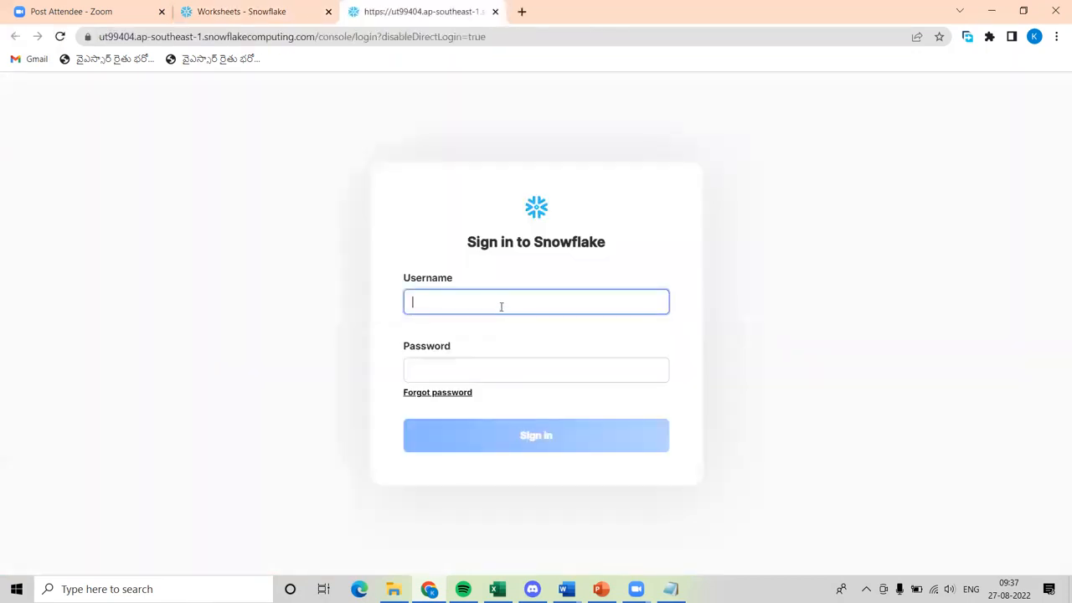
text(harika)
key(Tab)
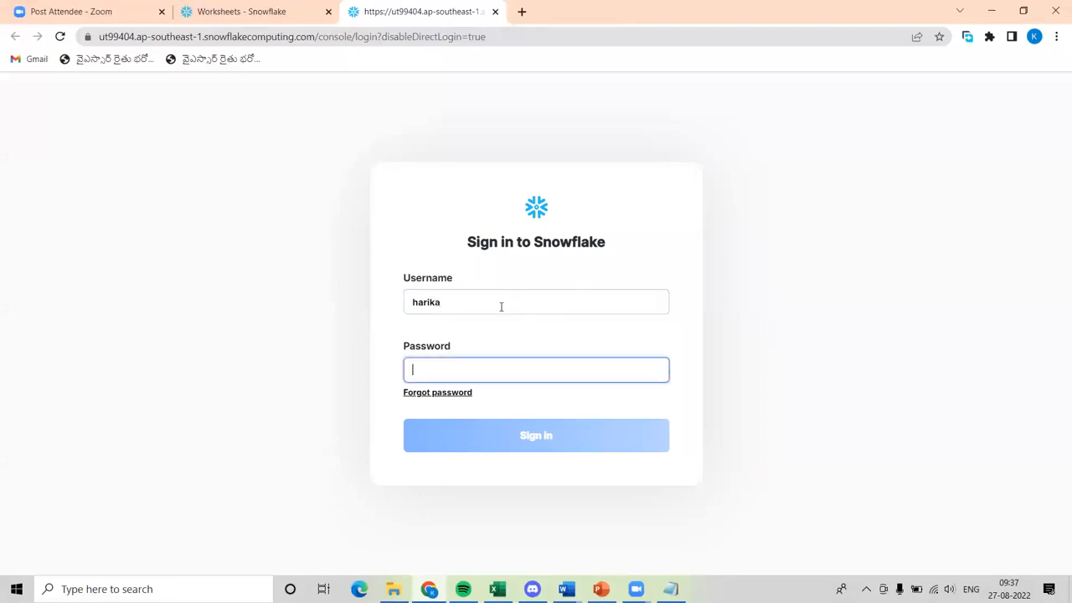
text(***)
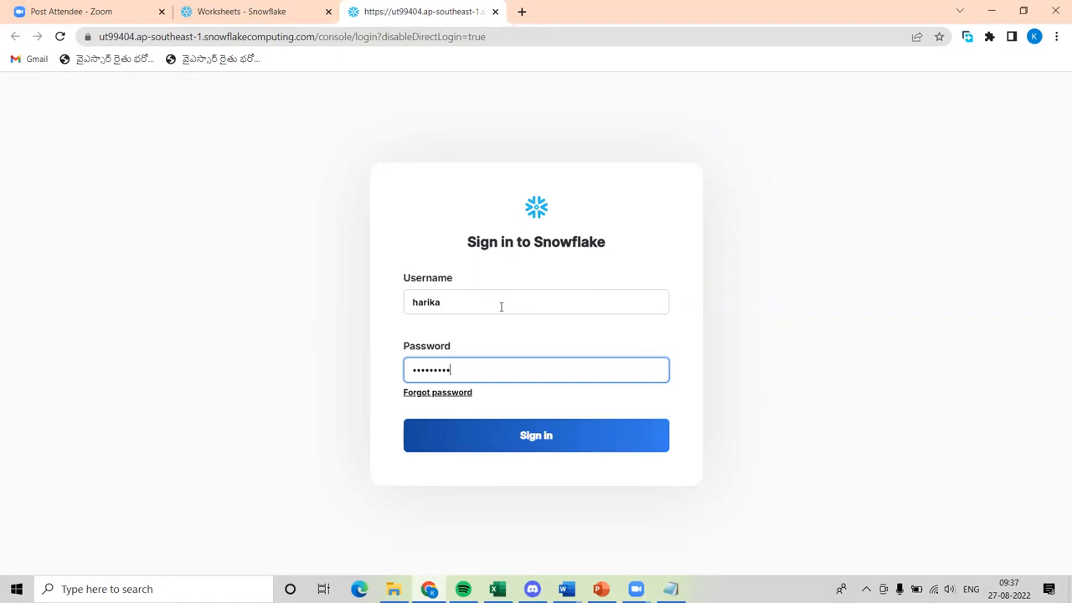
click(536, 435)
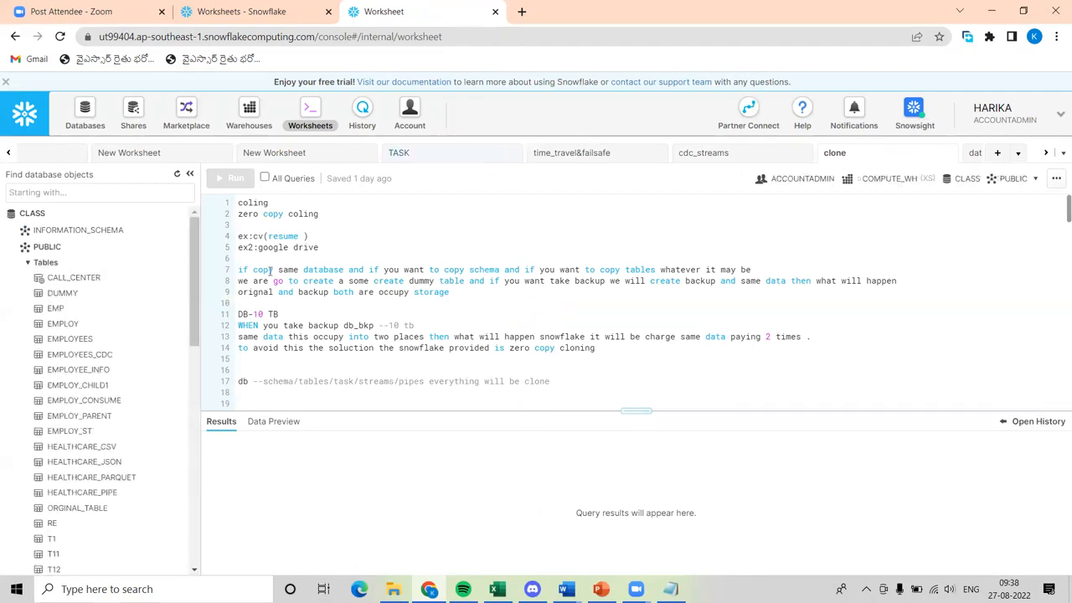
Add a new worksheet and write the query "select * from emp" in it.
click(42, 215)
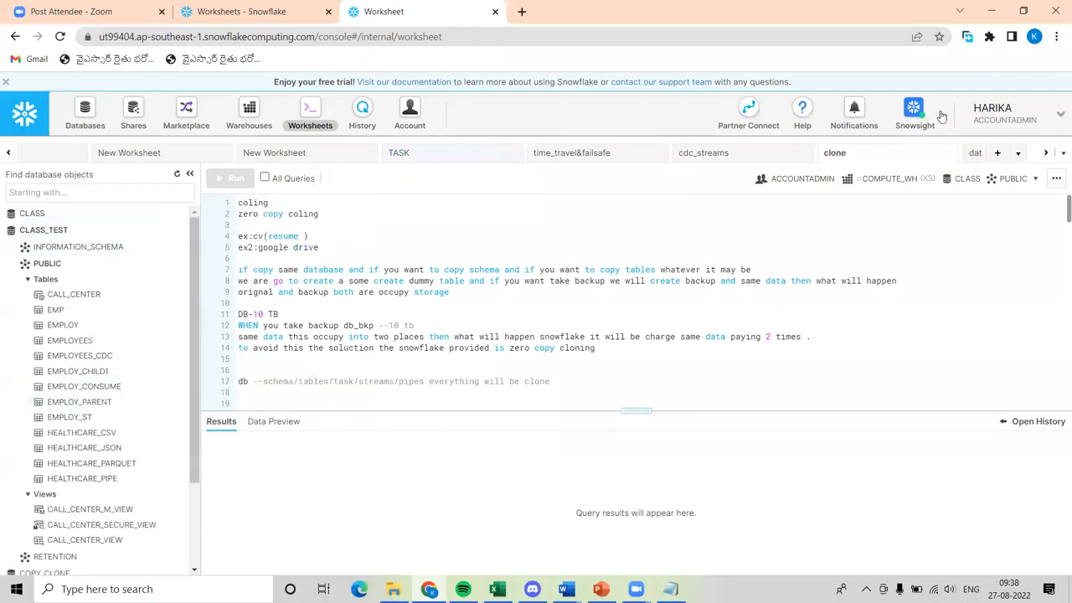
click(996, 154)
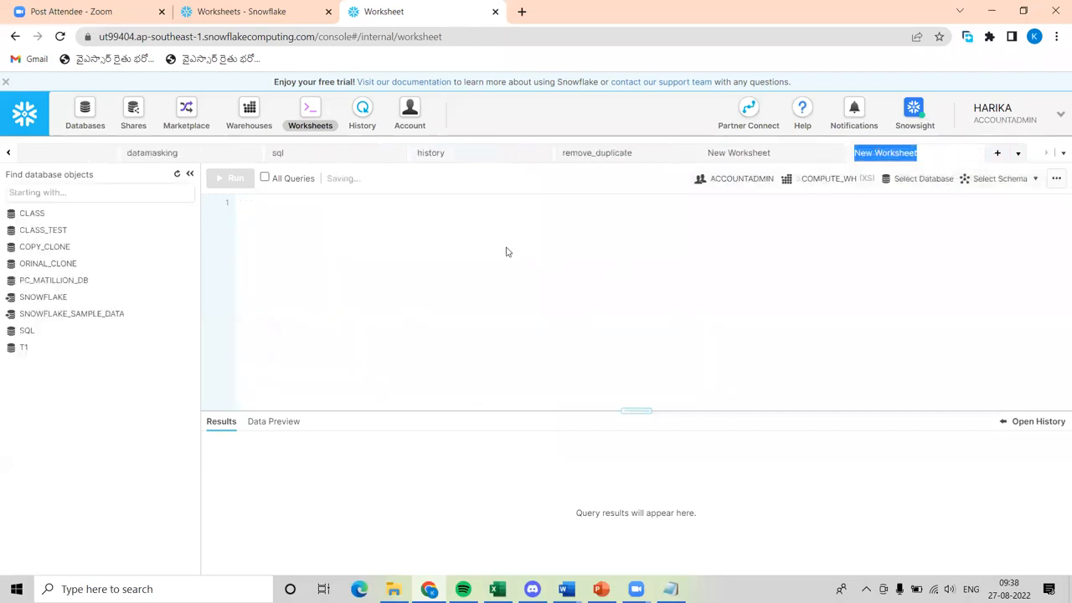
click(457, 225)
text(sel)
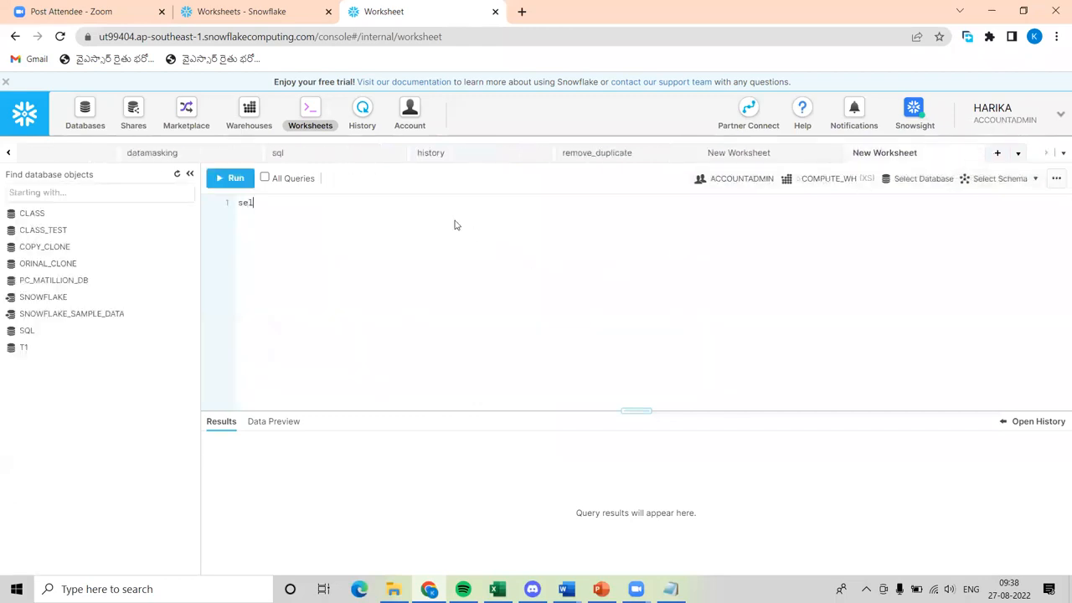
text(ect * from emp)
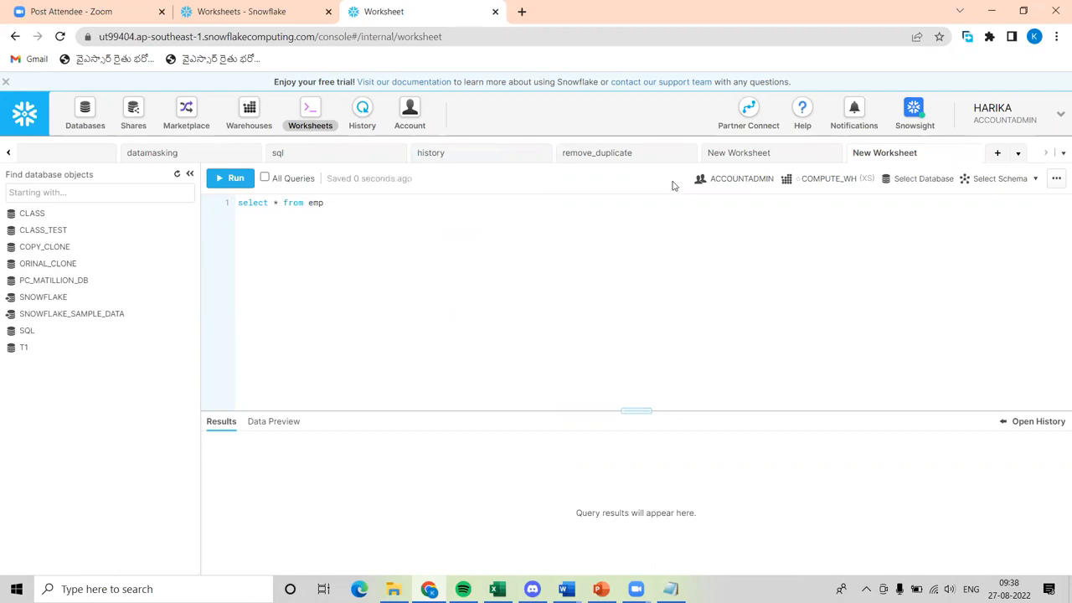
Expand the SQL database and set its PUBLIC schema as the worksheet's context.
mouse_move(115, 296)
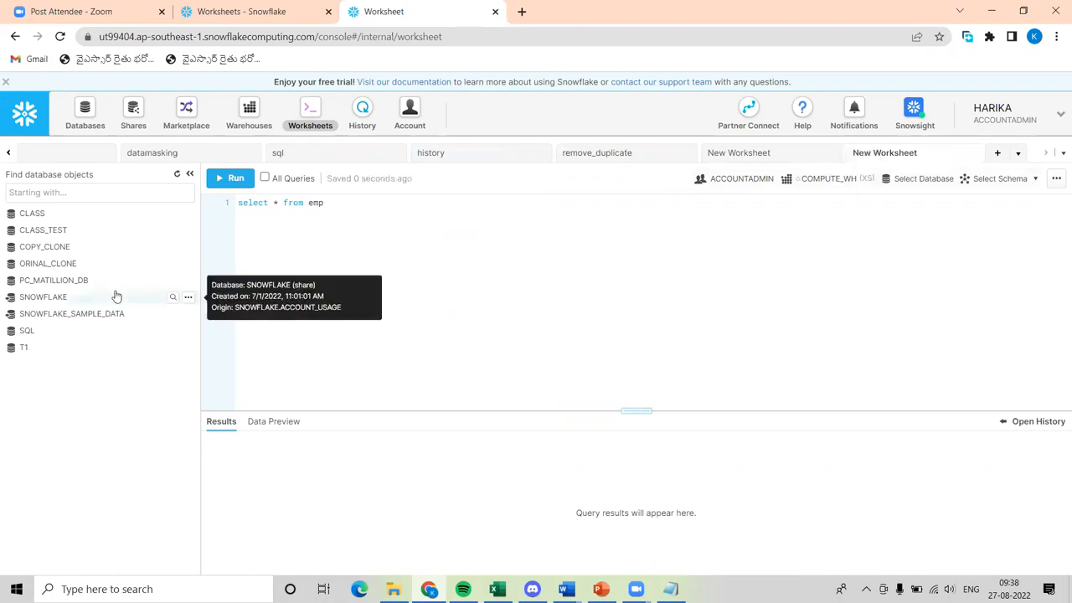
click(190, 297)
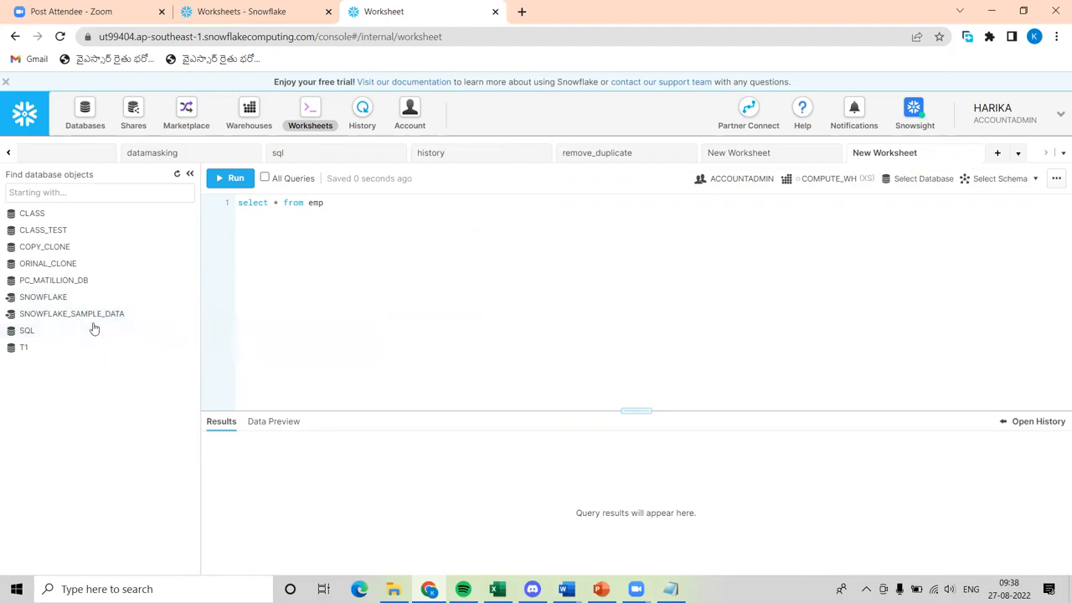
click(93, 333)
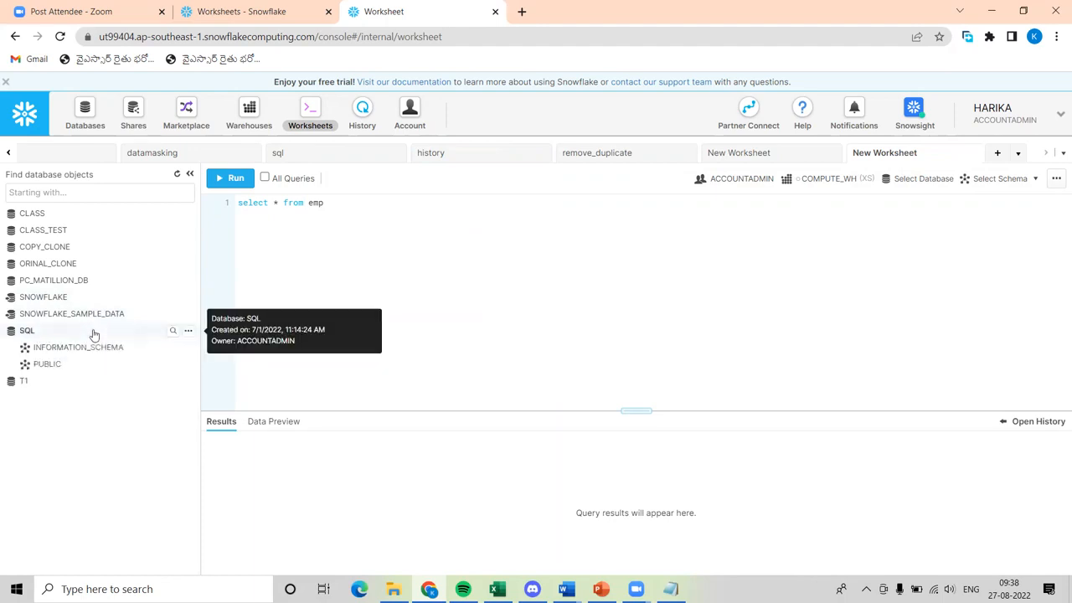
mouse_move(77, 366)
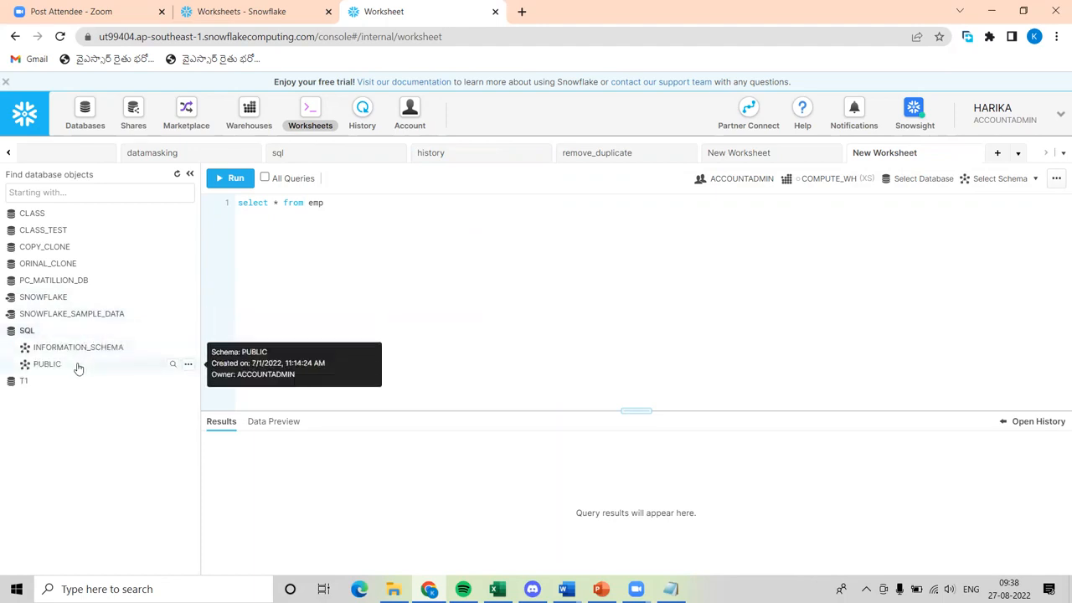
click(188, 366)
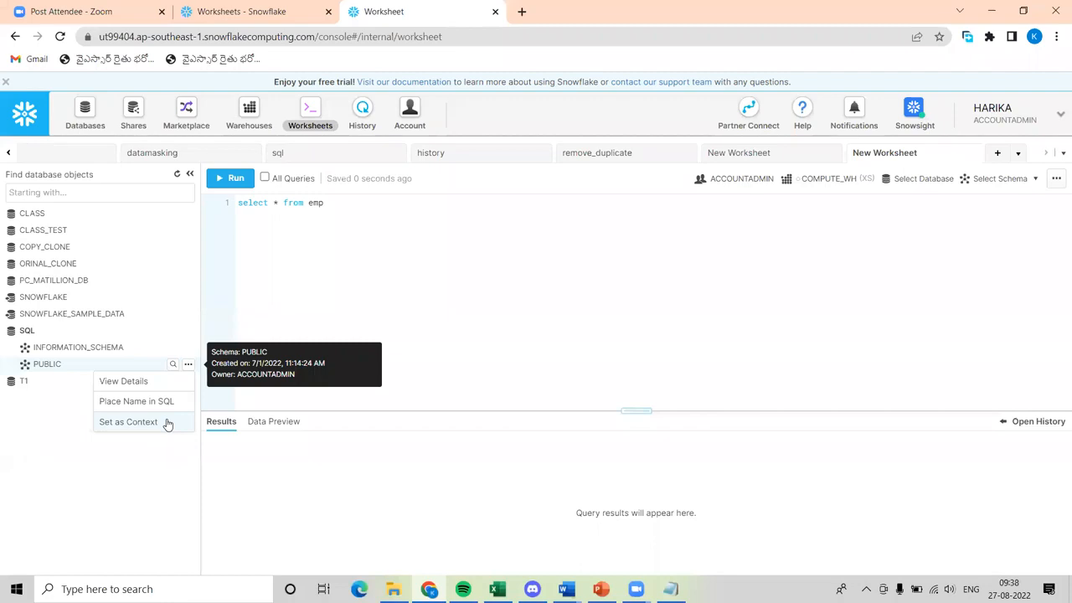
click(167, 423)
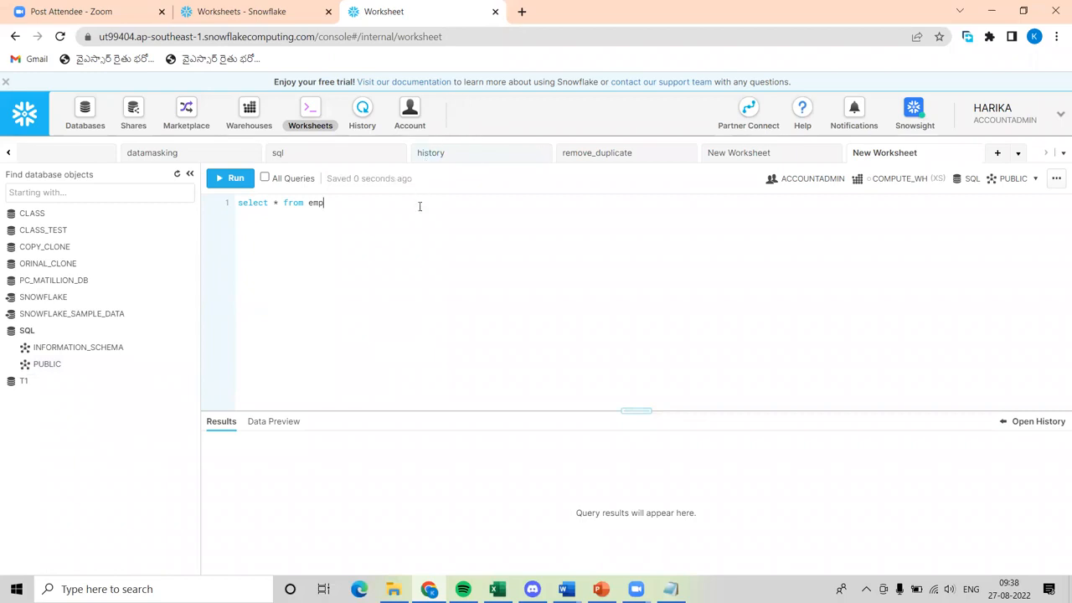
End the emp query with a semicolon, run it and export its results as a CSV file named result.
text(;)
key(ctrl+Return)
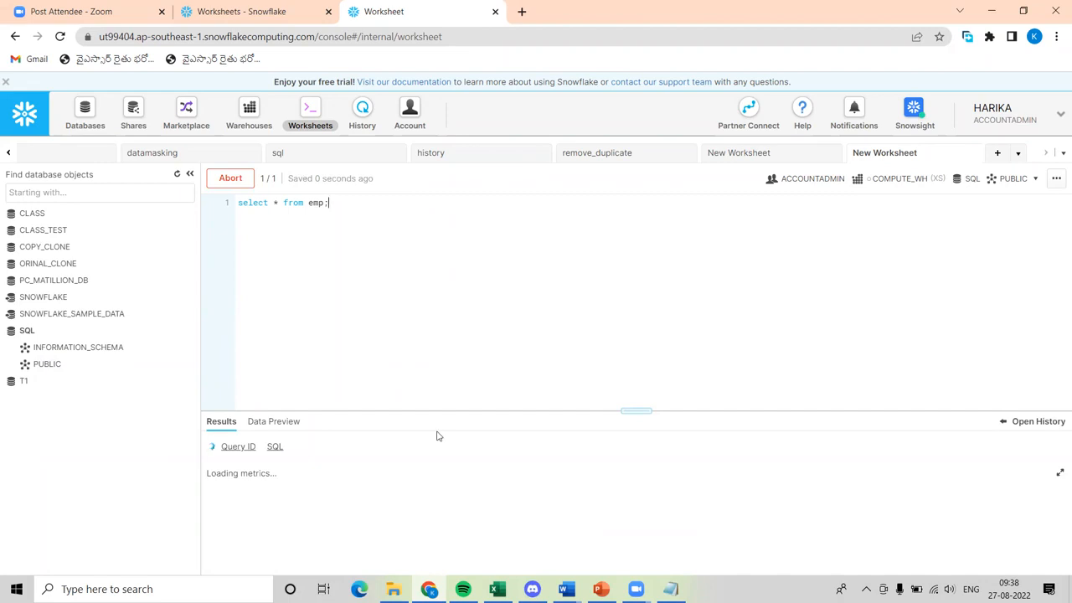
drag(420, 410, 409, 304)
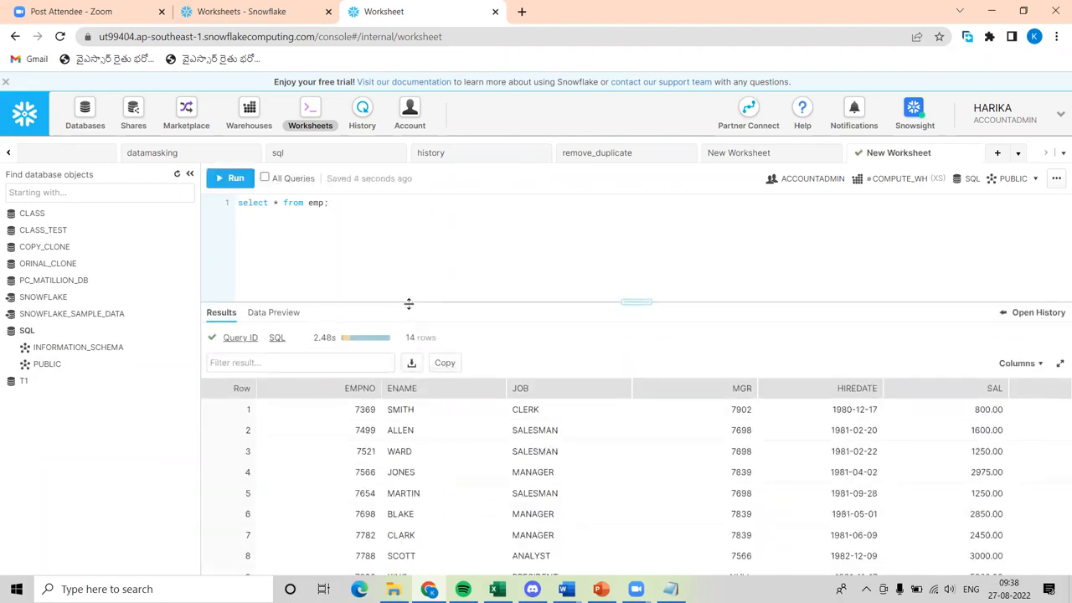
click(413, 365)
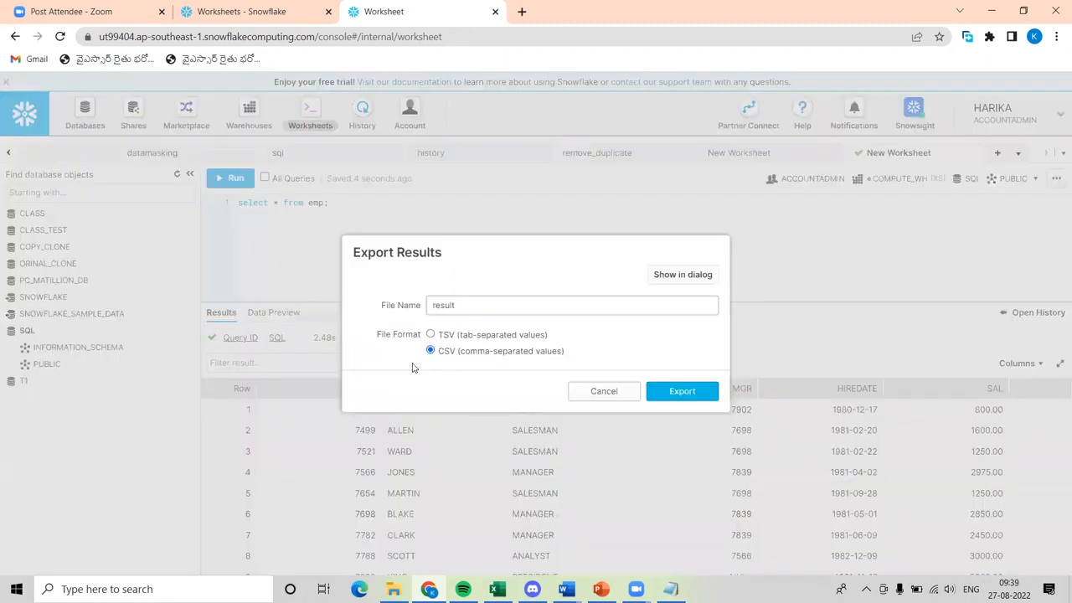
click(695, 391)
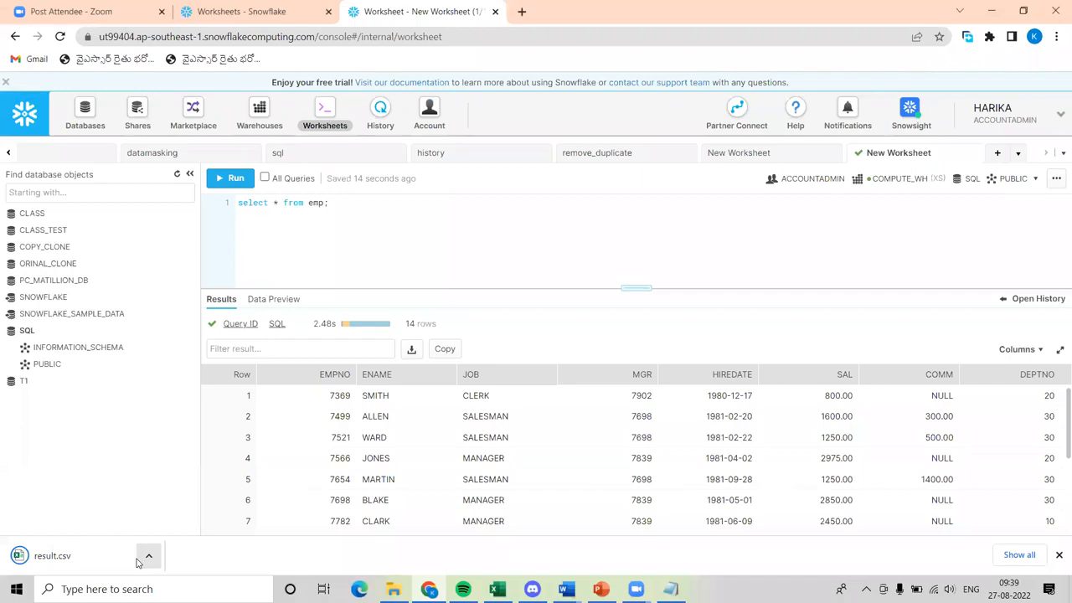
Open the downloaded result.csv in Excel and fit the HIREDATE column's width to its contents.
click(138, 563)
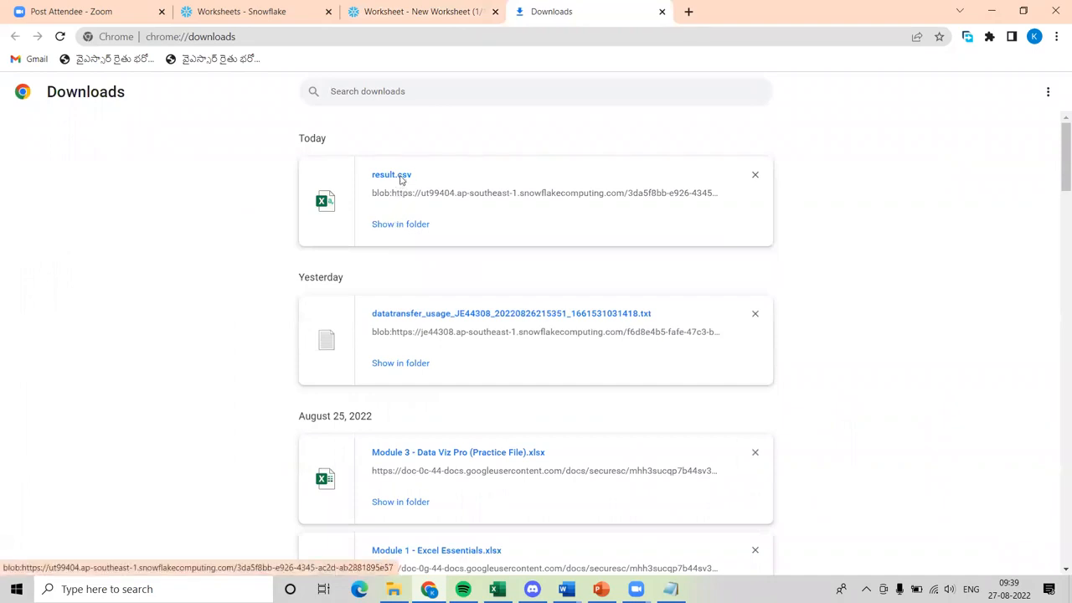
click(402, 176)
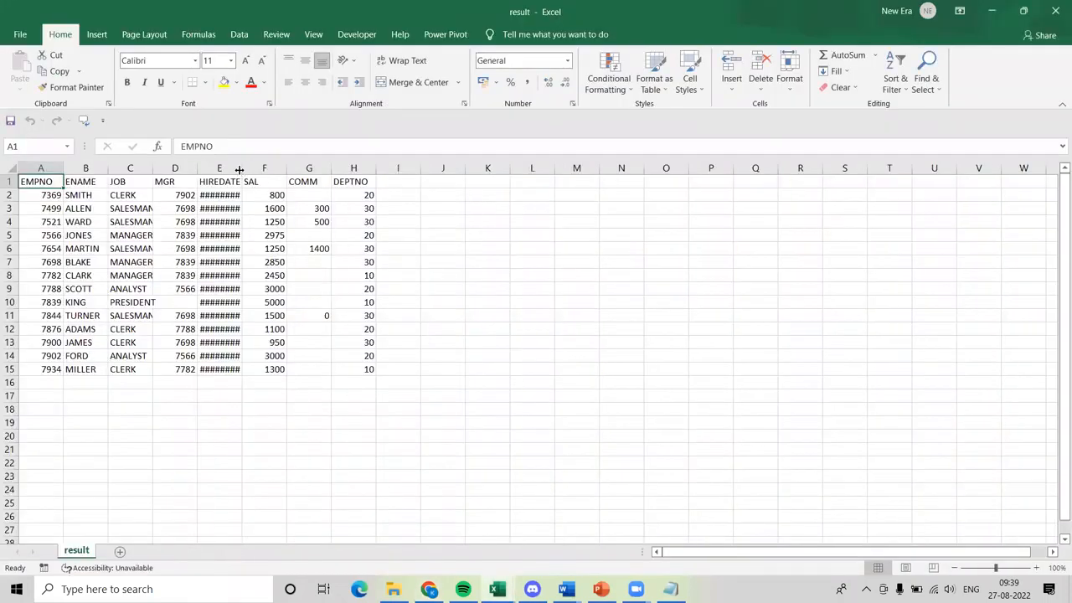
double_click(242, 170)
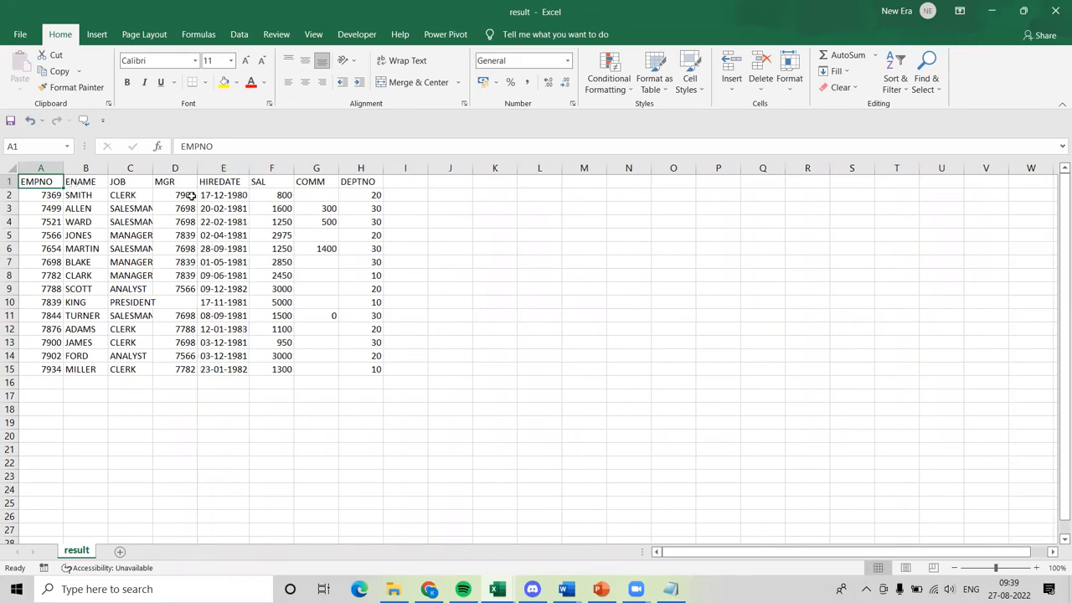
drag(46, 181, 379, 370)
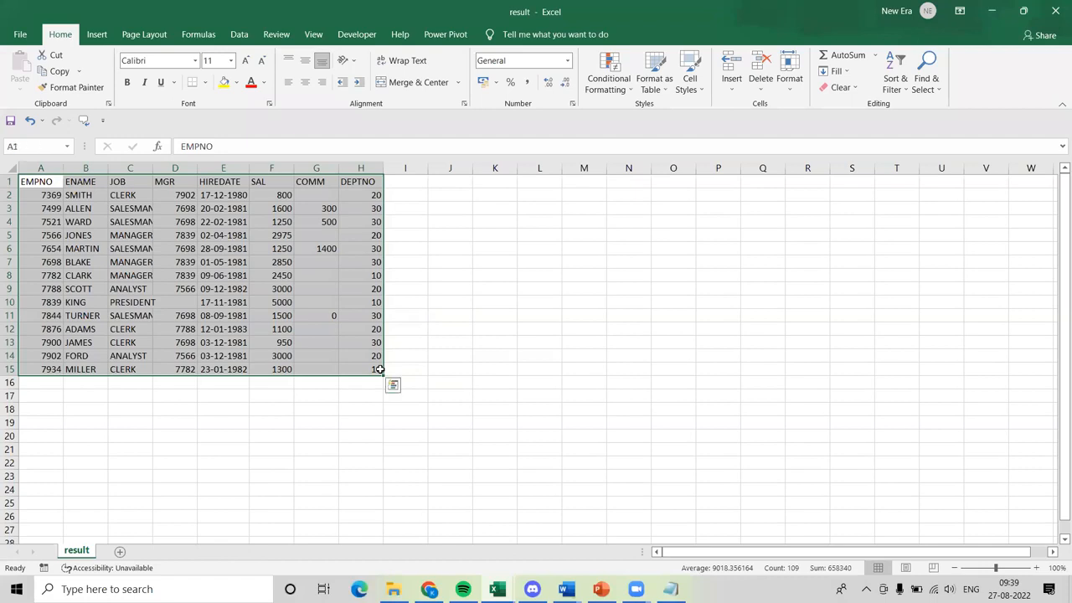
key(alt+Tab)
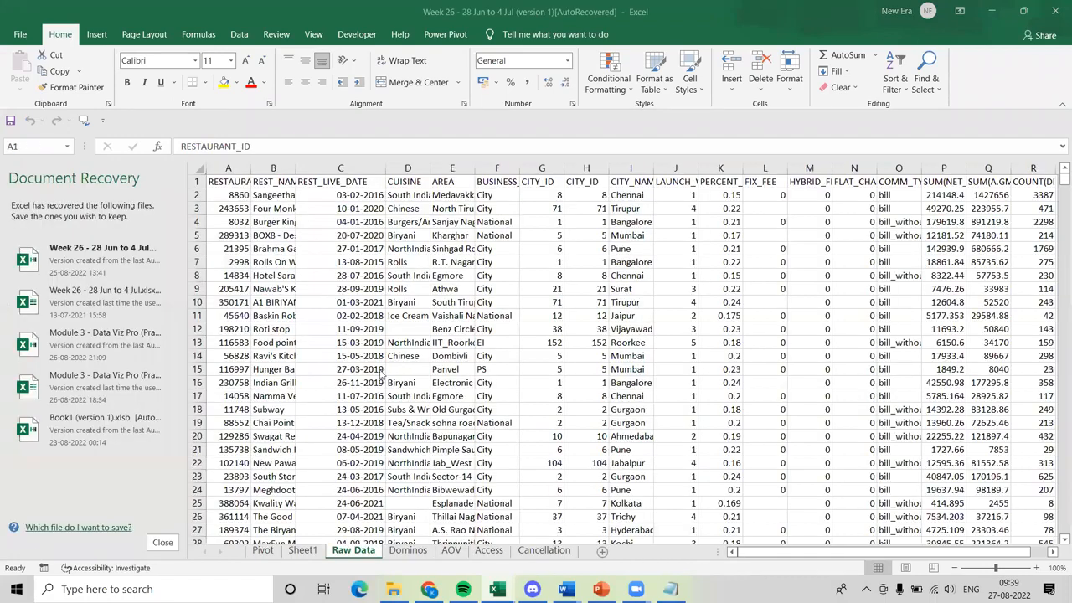
key(alt+Tab)
key(alt+Tab)
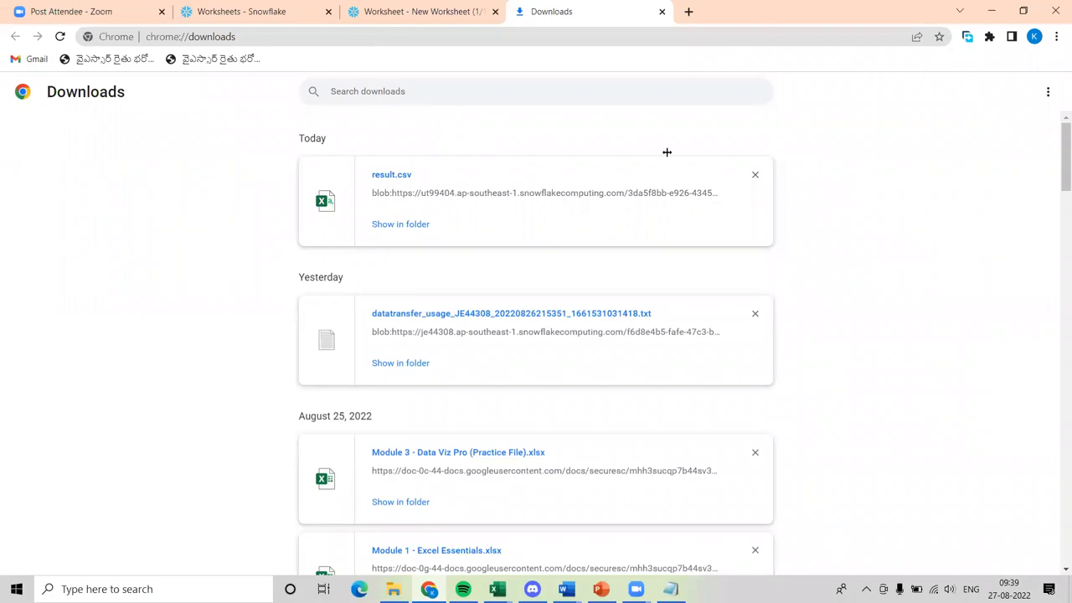
key(alt+Tab)
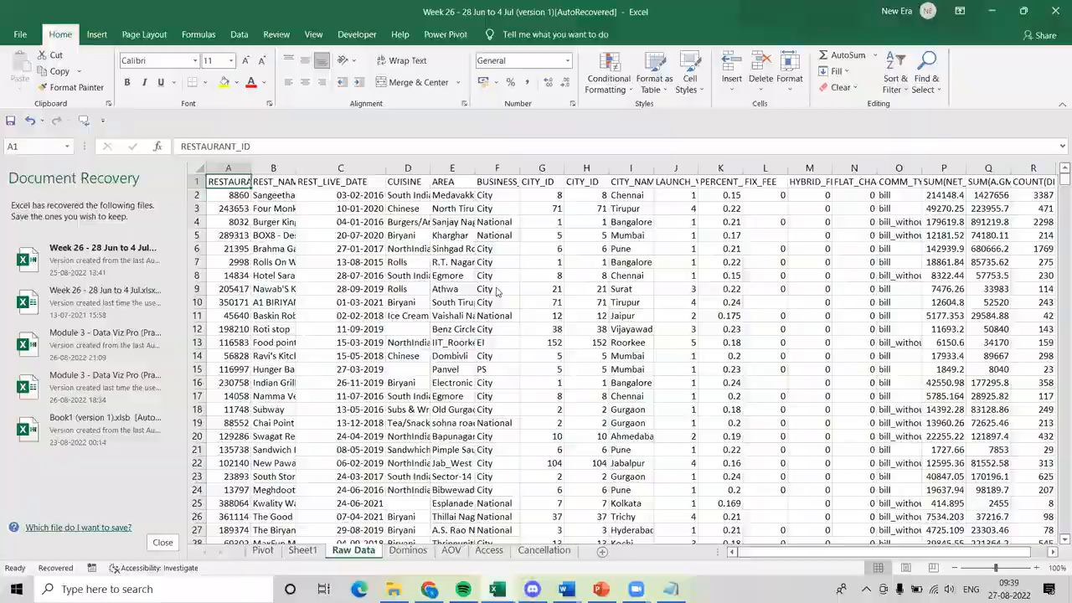
key(alt+Tab)
key(ctrl+a)
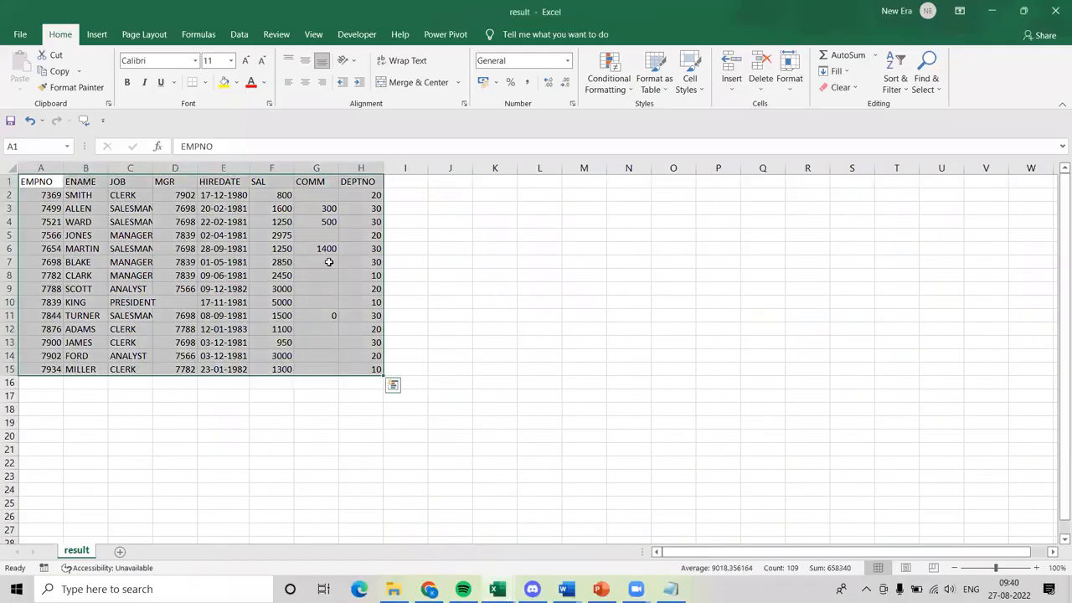
Examine the JOB, DEPTNO, SAL and COMM columns of the exported employee data.
click(275, 221)
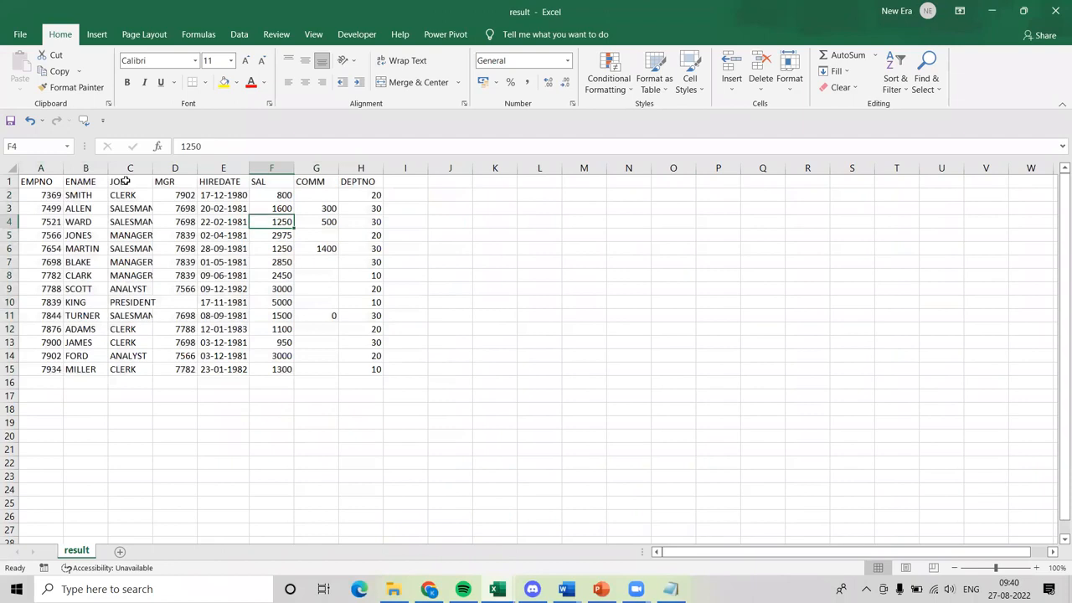
click(273, 197)
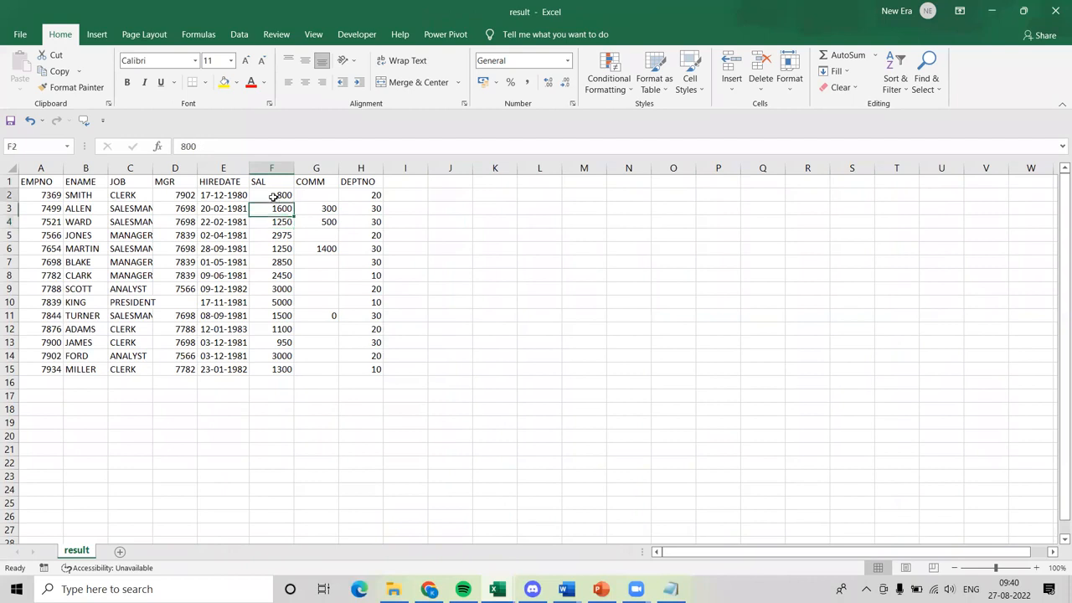
click(121, 181)
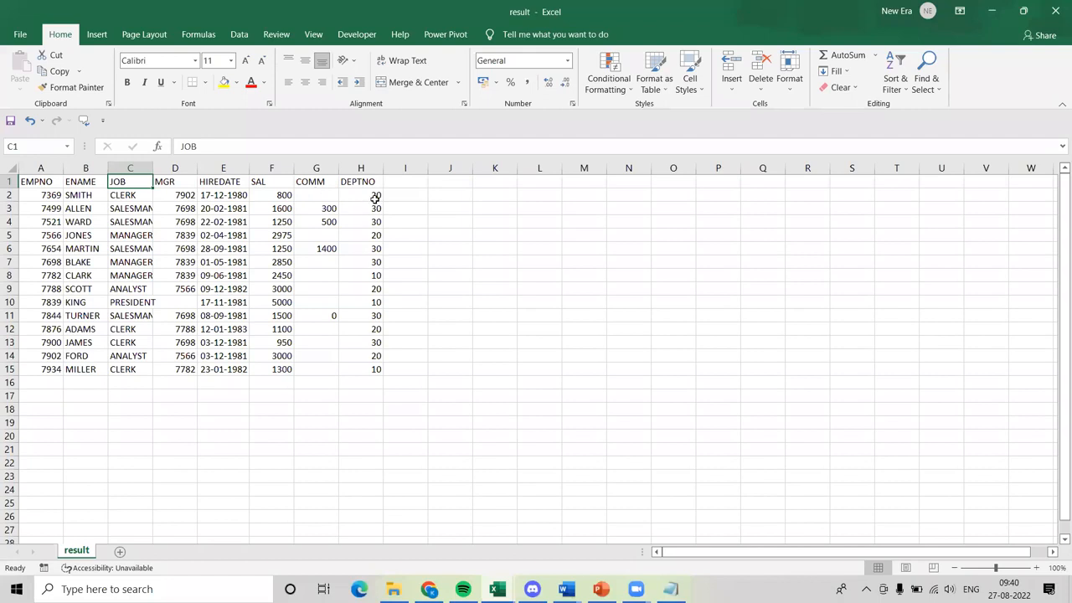
drag(368, 182, 363, 370)
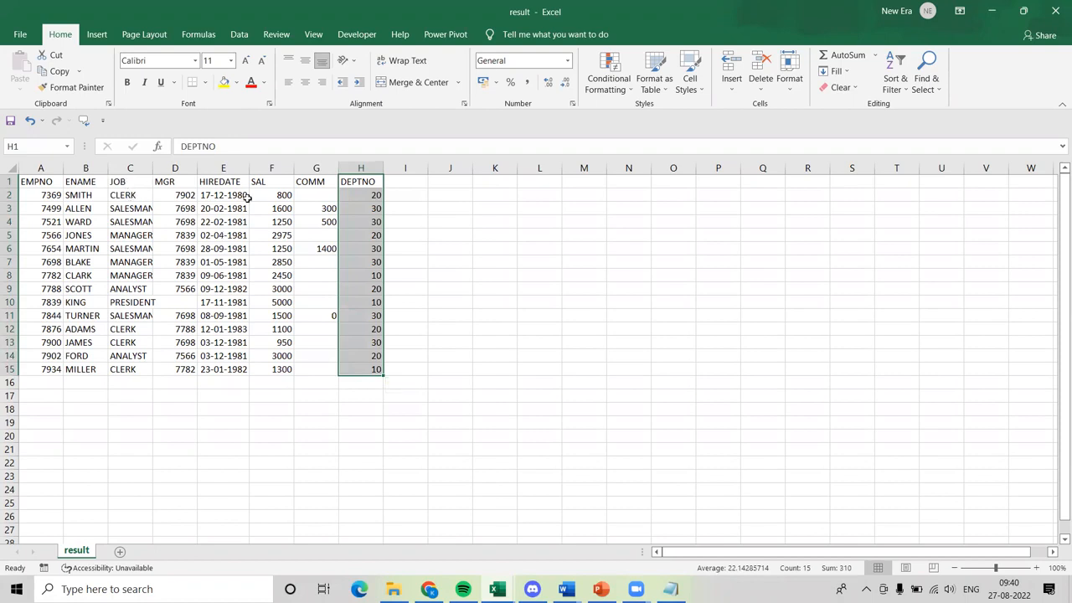
drag(283, 195, 277, 368)
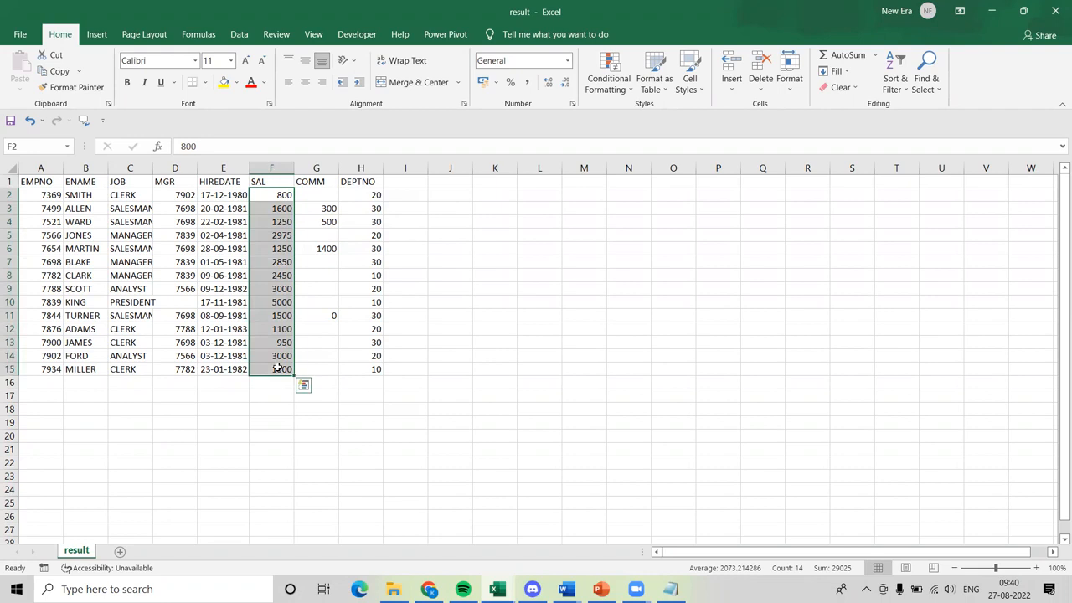
click(312, 315)
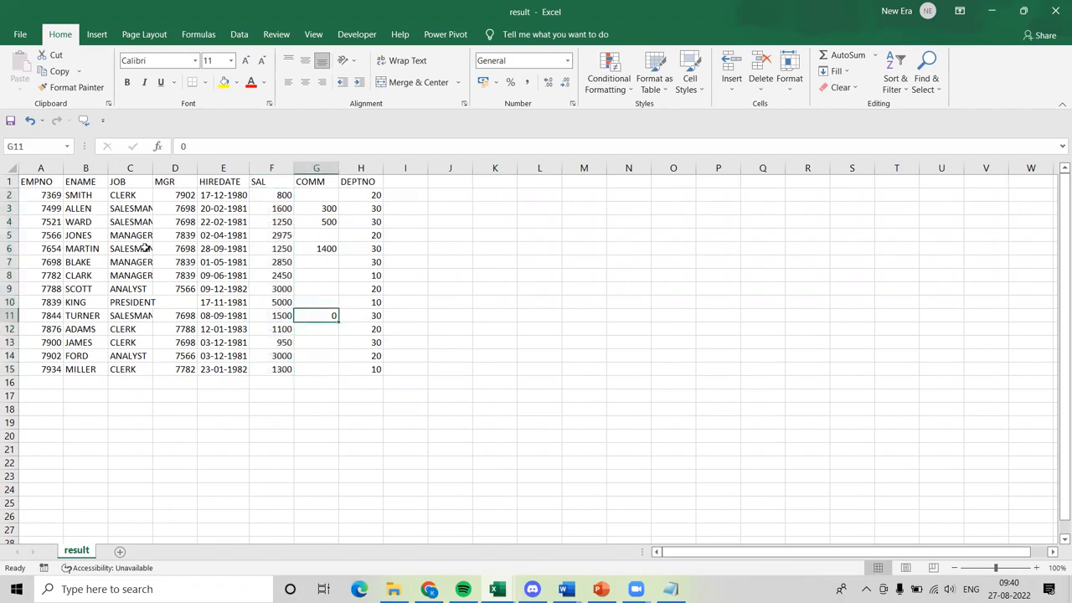
Insert a PivotTable from the range A1:H15, placed on the existing worksheet at cell K5.
click(26, 182)
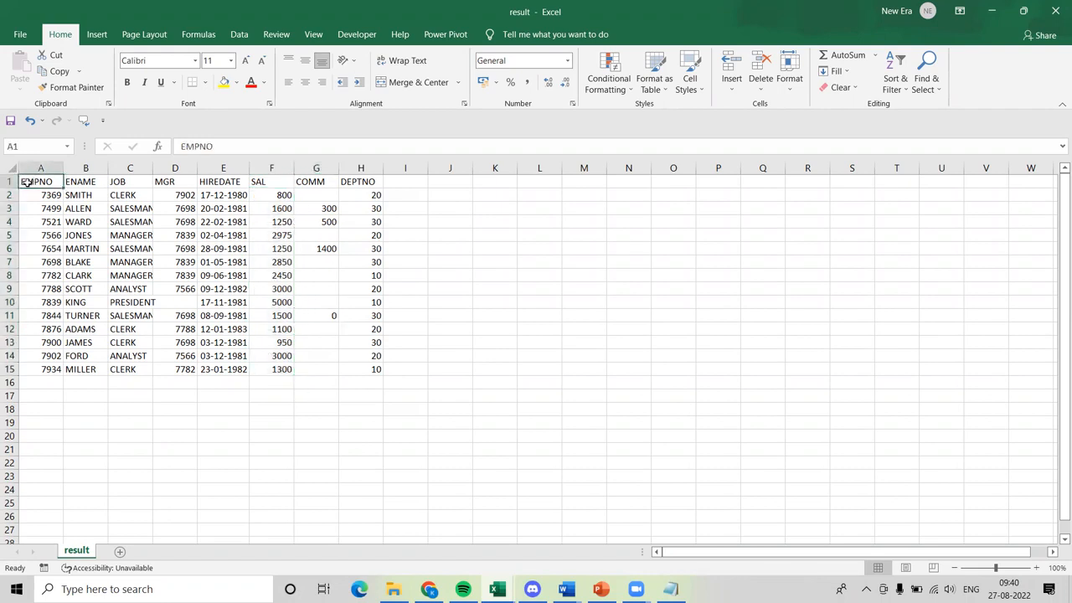
key(ctrl+shift+Right)
key(ctrl+shift+Down)
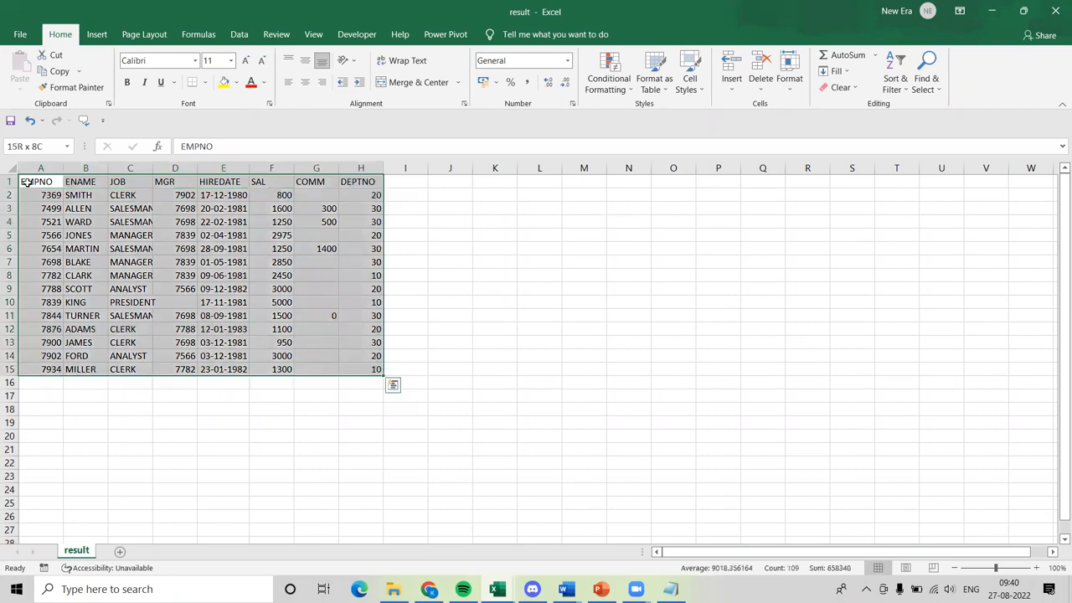
key(alt)
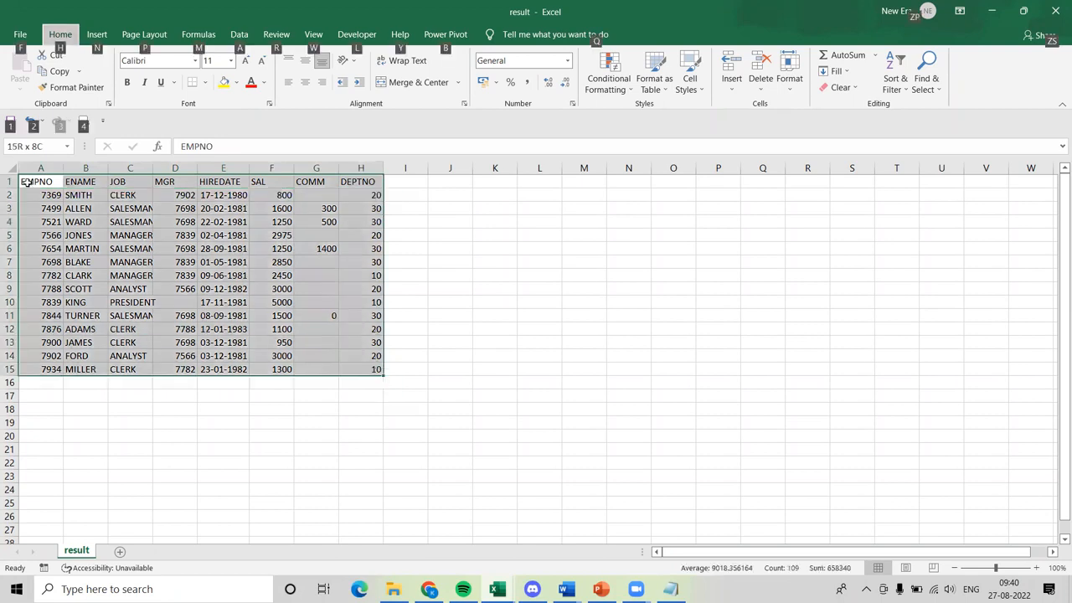
key(n)
key(v)
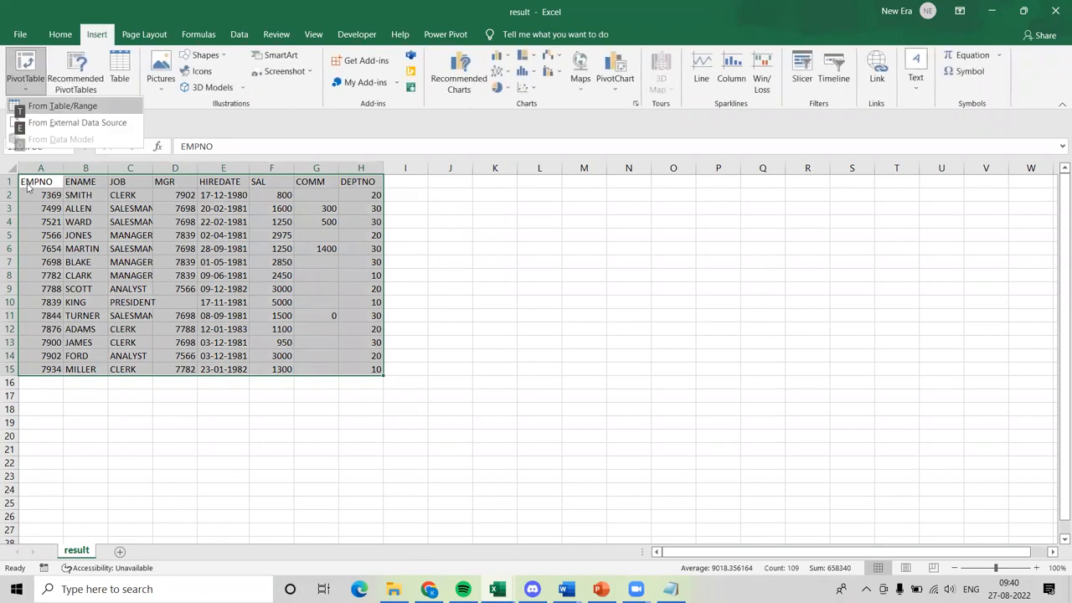
key(t)
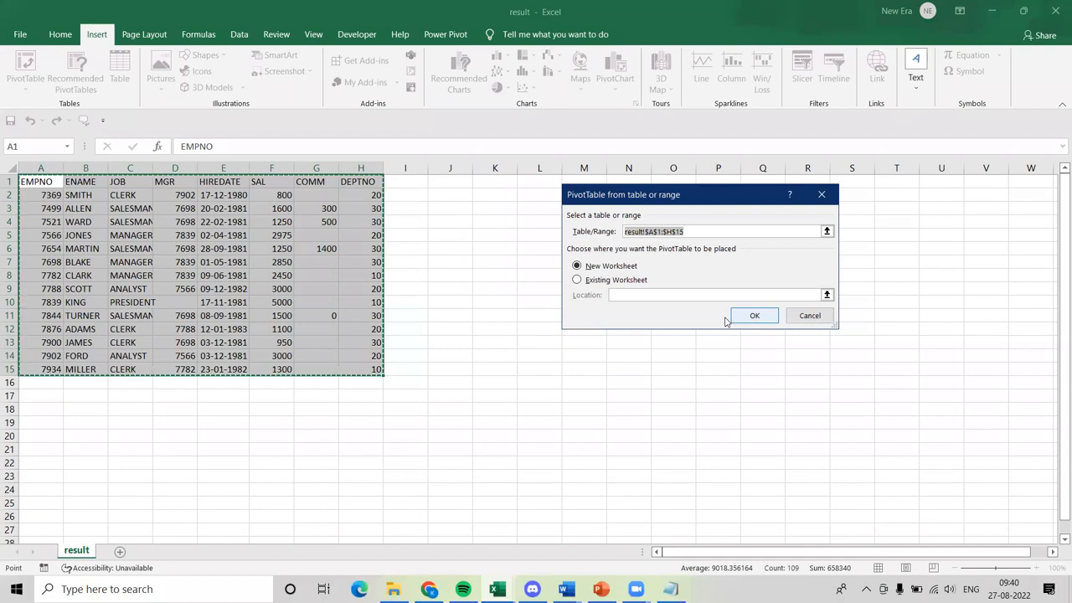
click(614, 282)
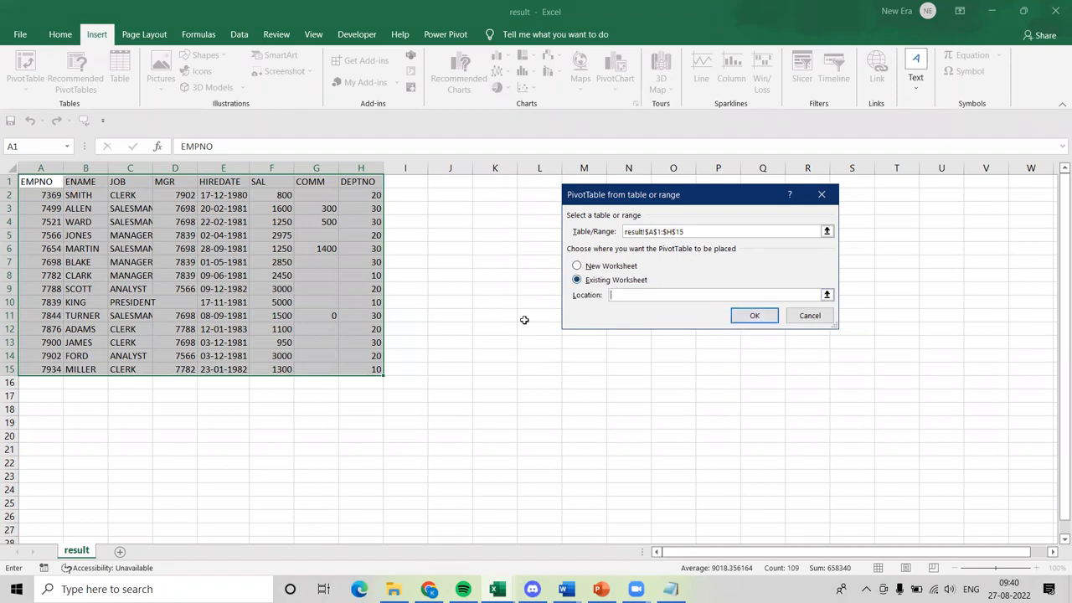
click(492, 238)
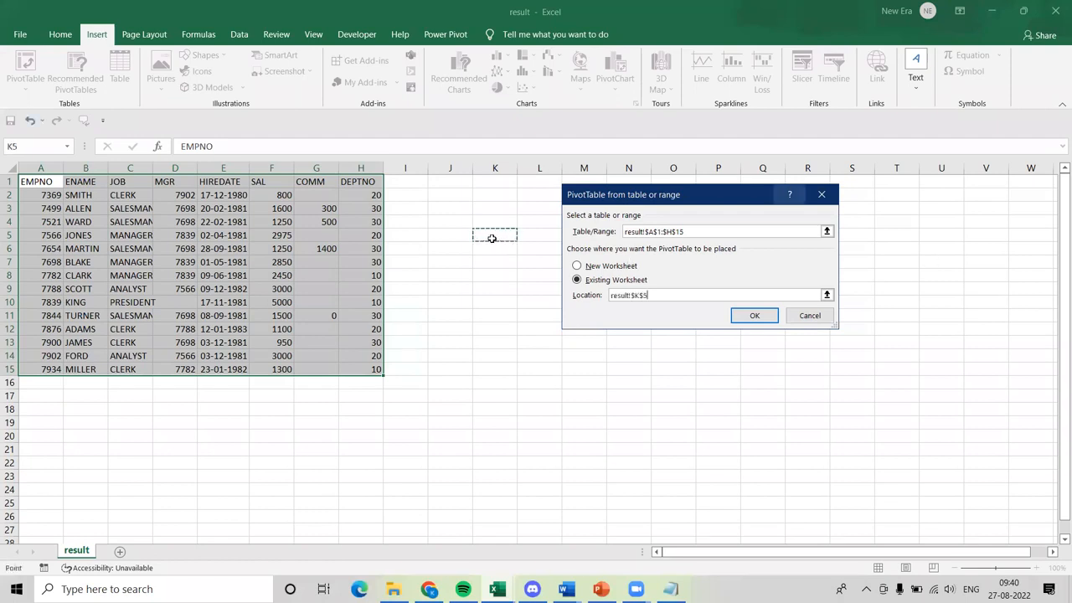
click(756, 317)
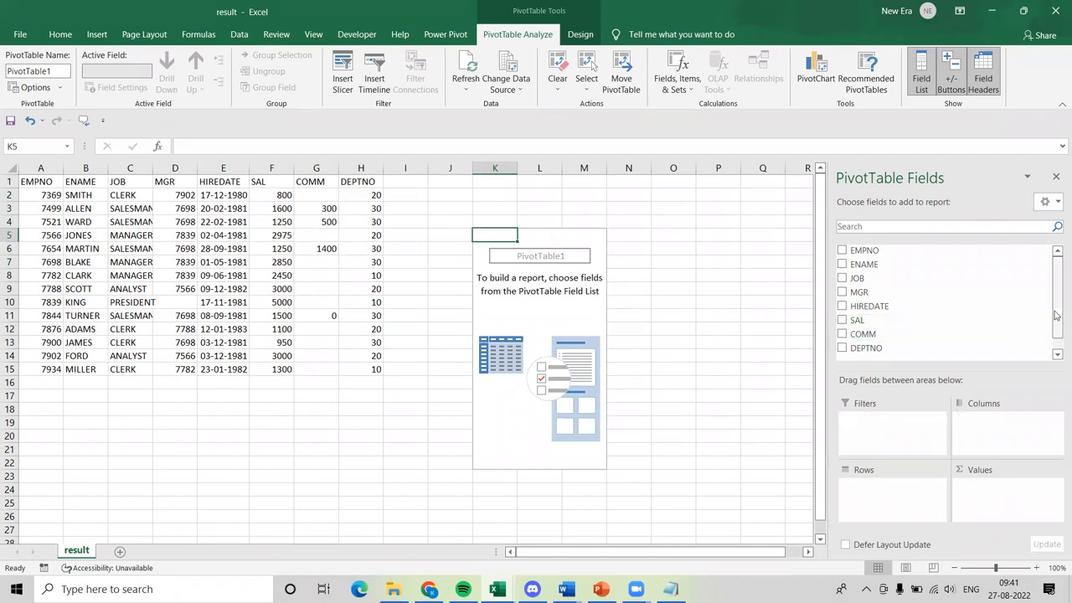
Add DEPTNO to the PivotTable's rows and the sum of SAL to its values.
drag(1056, 314, 1056, 330)
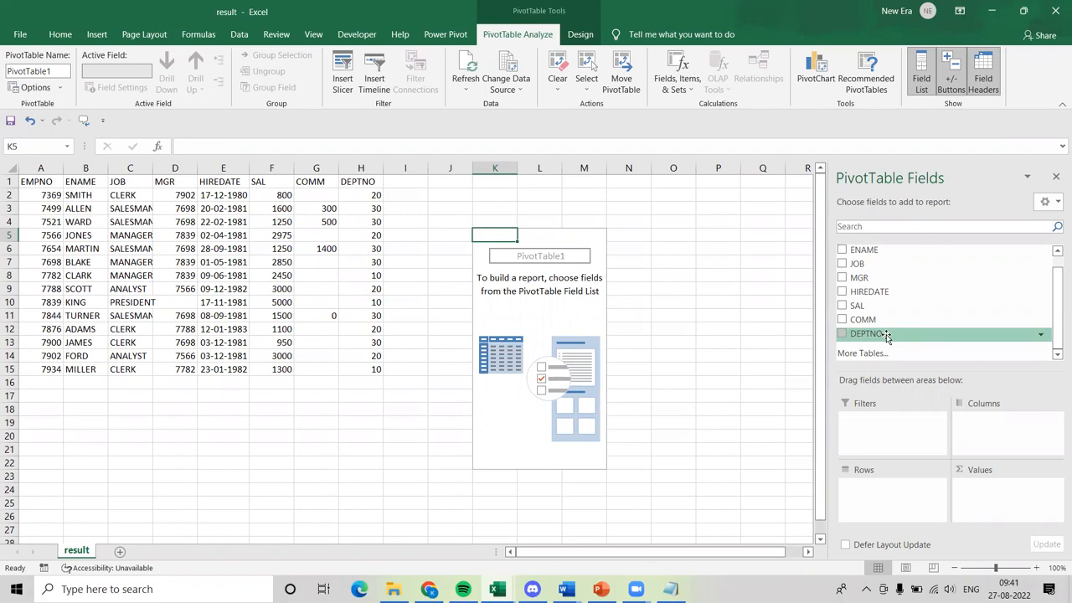
drag(887, 336, 877, 500)
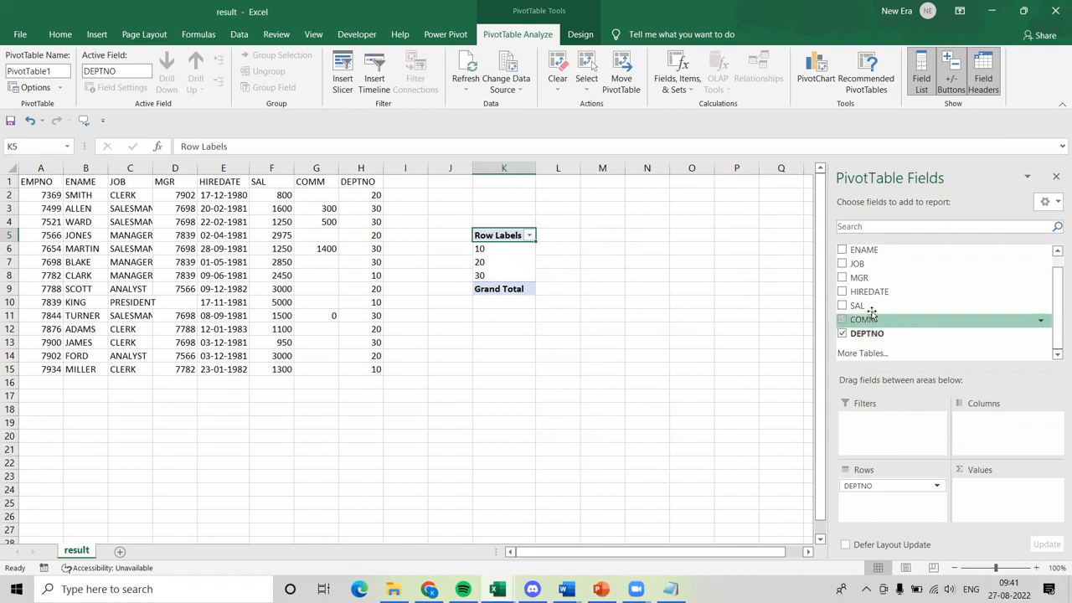
drag(872, 312, 993, 486)
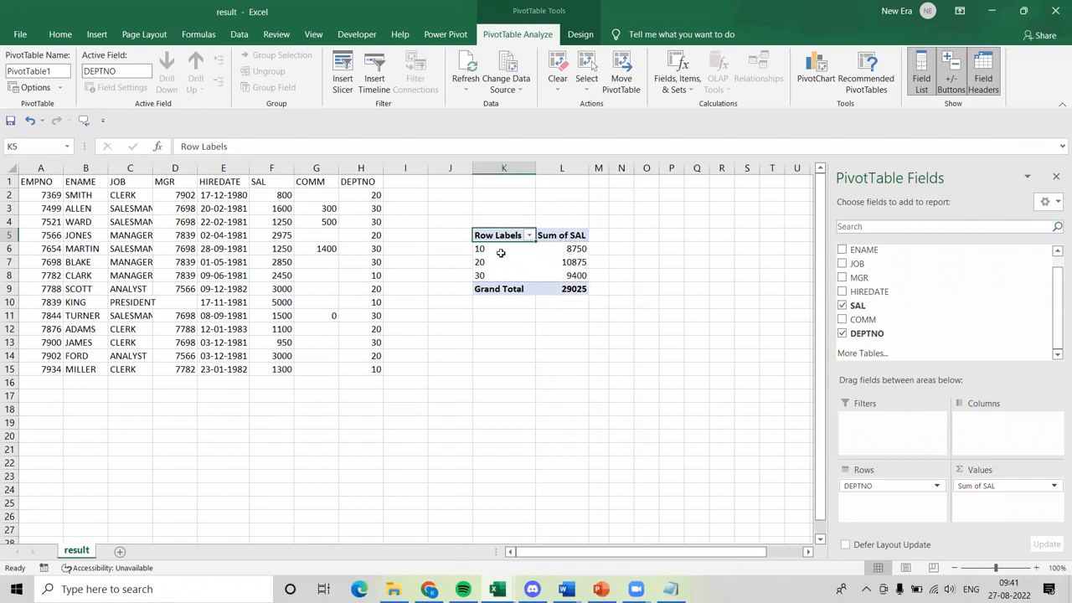
Examine the PivotTable's salary sums for departments 10, 20 and 30 against the source data.
click(573, 251)
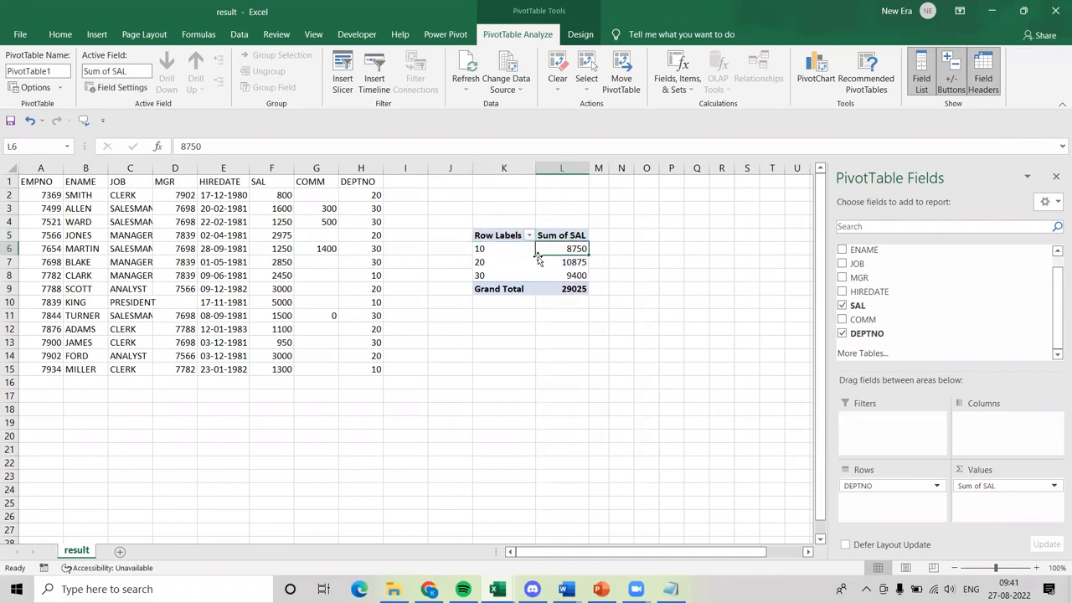
click(483, 249)
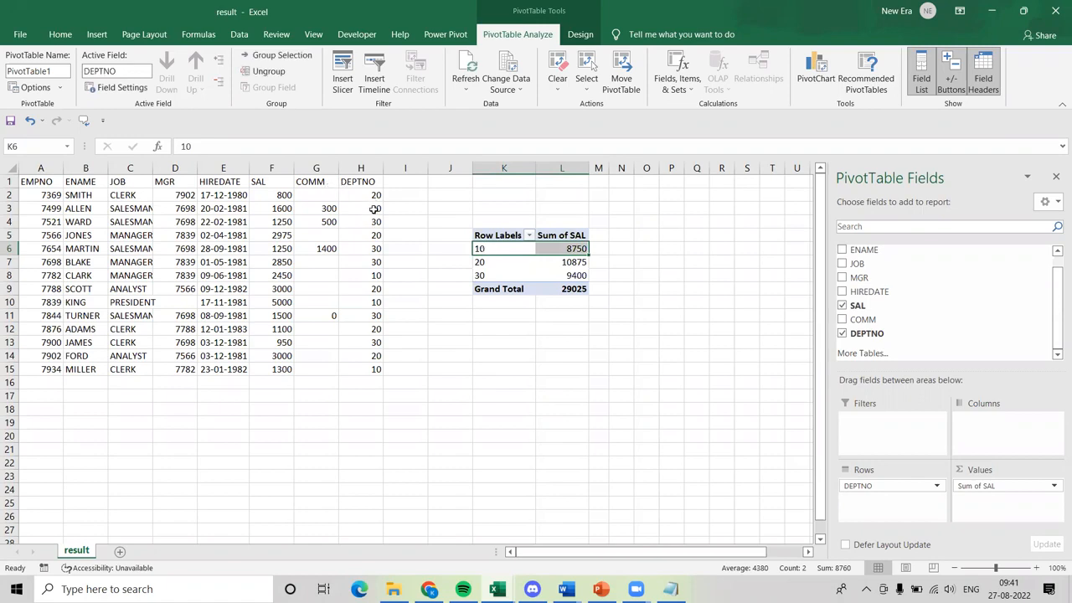
click(377, 272)
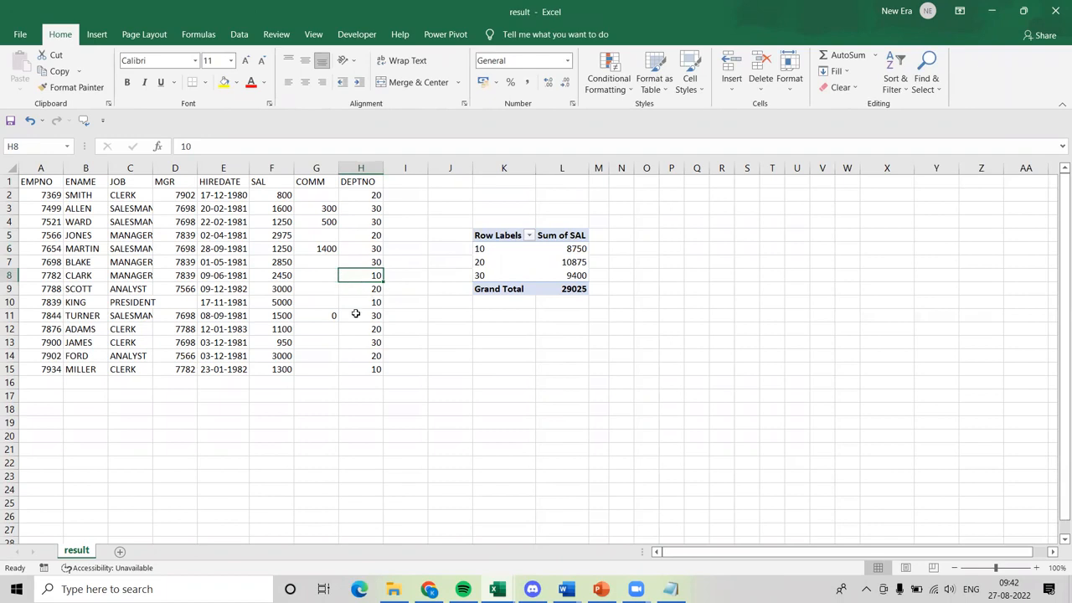
click(577, 252)
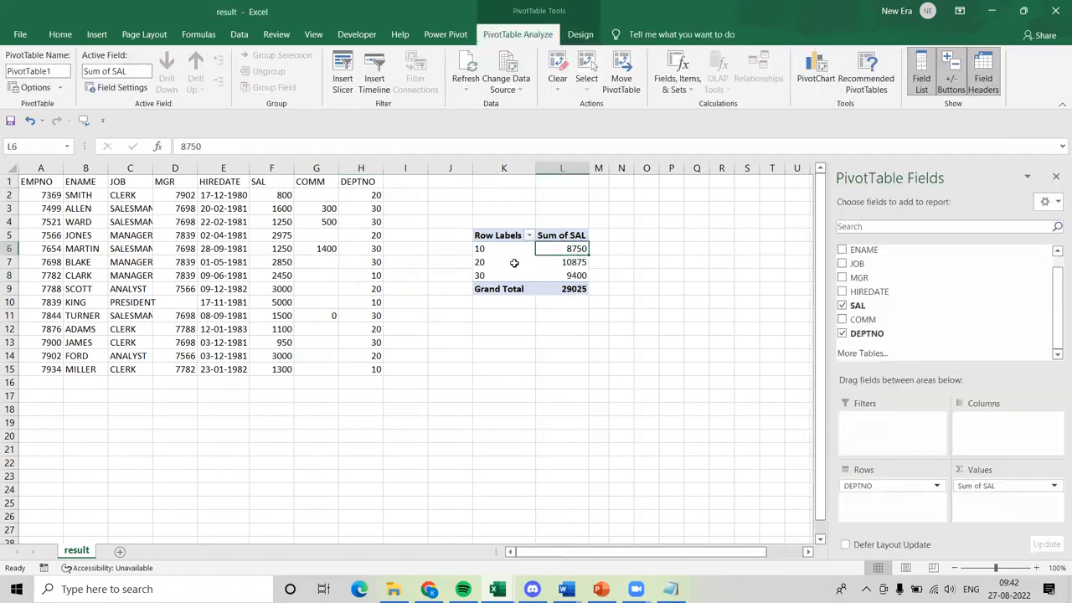
drag(496, 263, 583, 280)
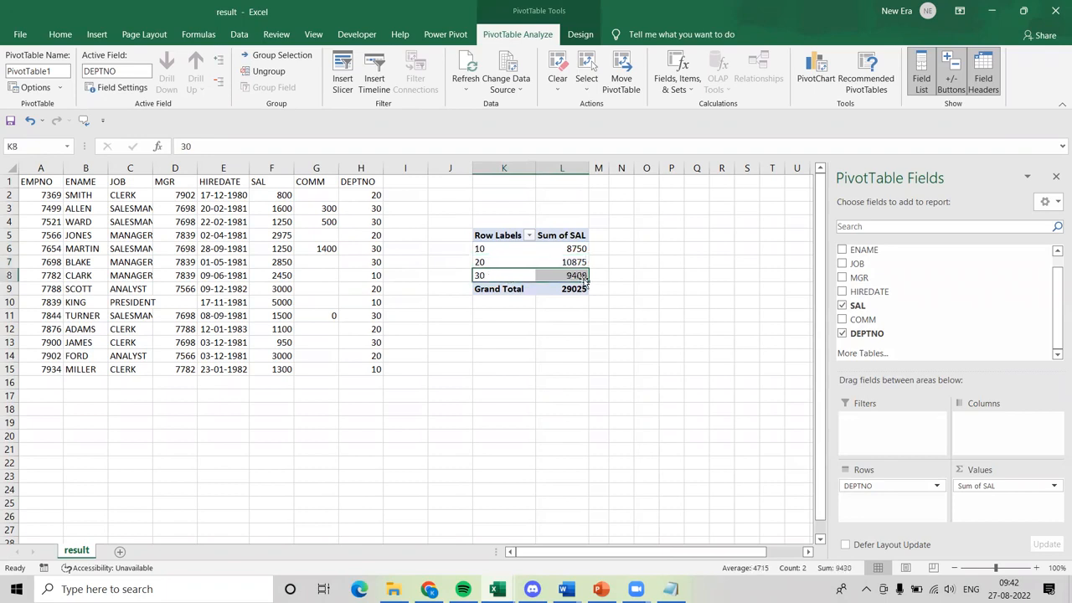
click(578, 276)
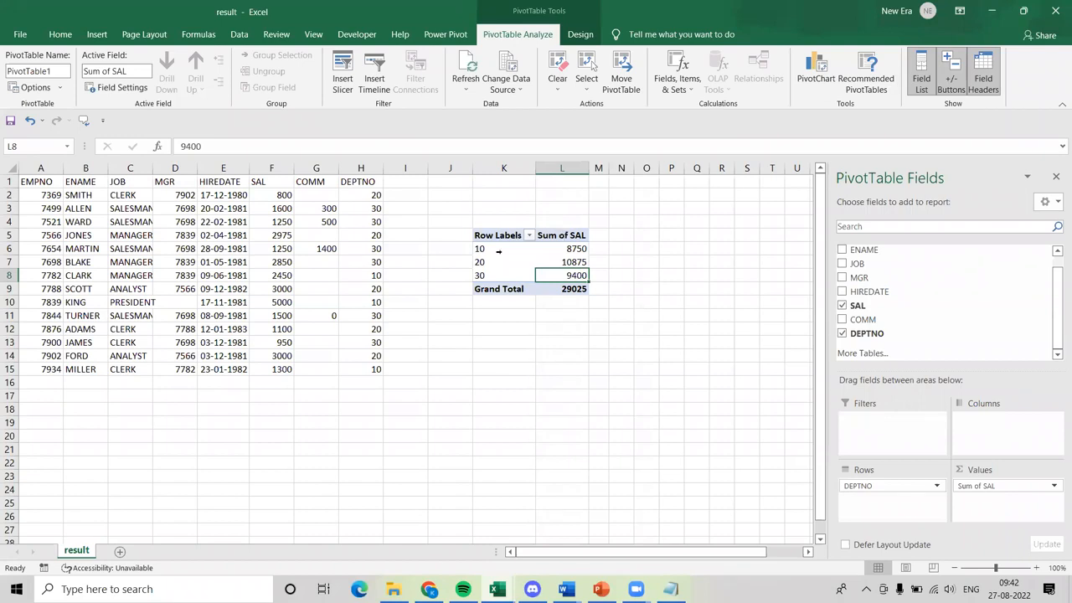
Change the PivotTable's SAL value field to summarise by Count instead of Sum.
click(1054, 488)
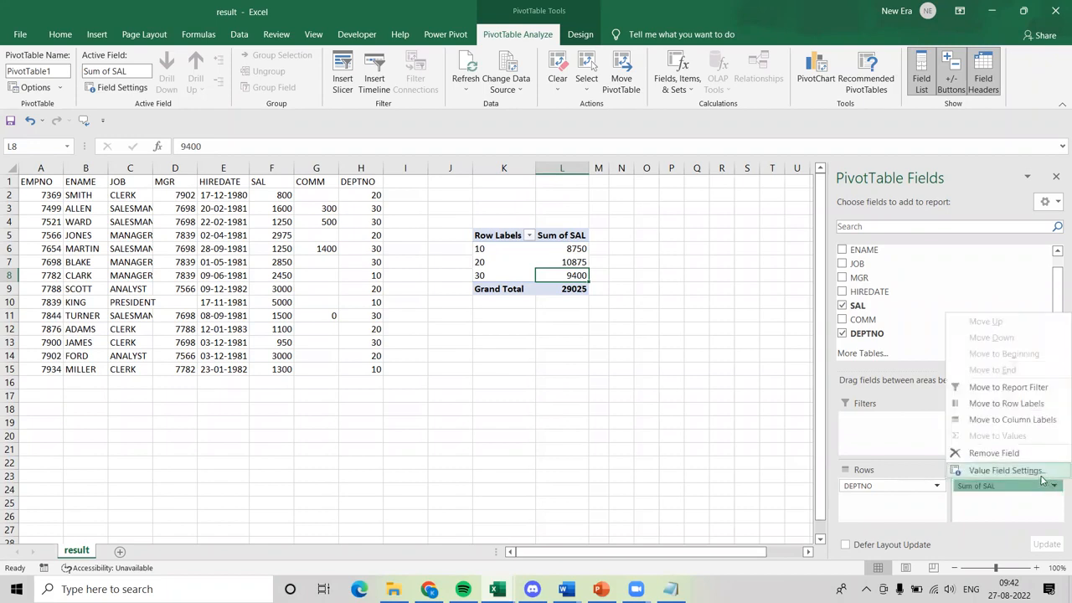
click(1039, 474)
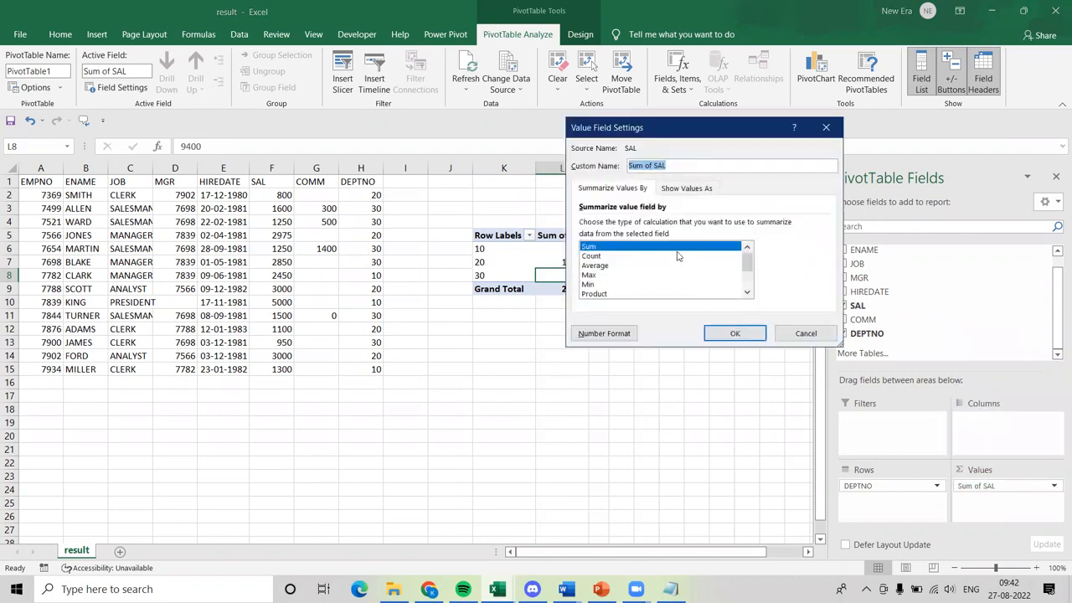
click(651, 257)
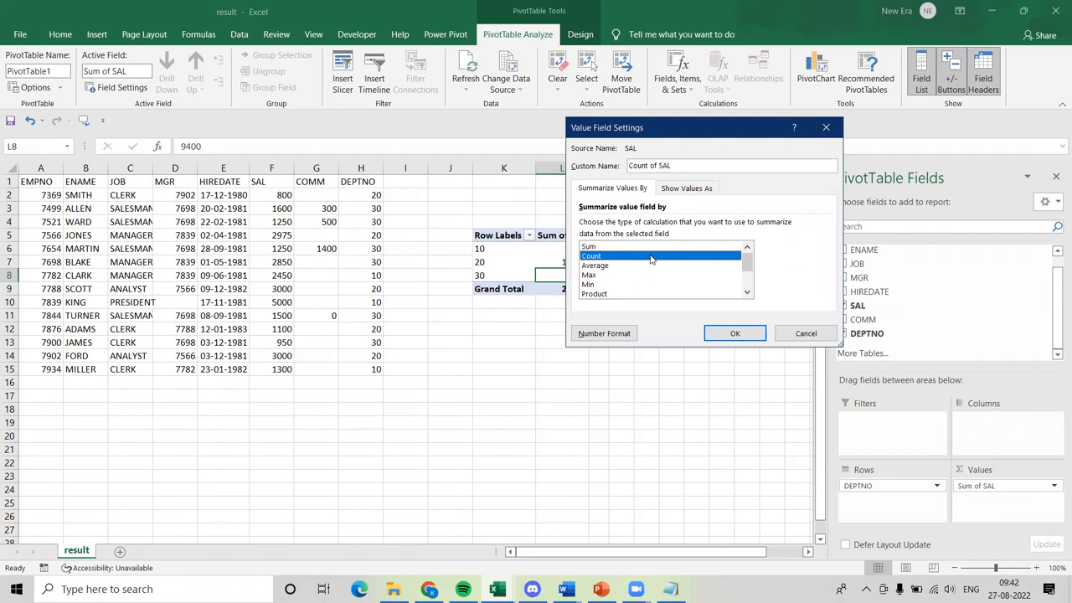
click(744, 334)
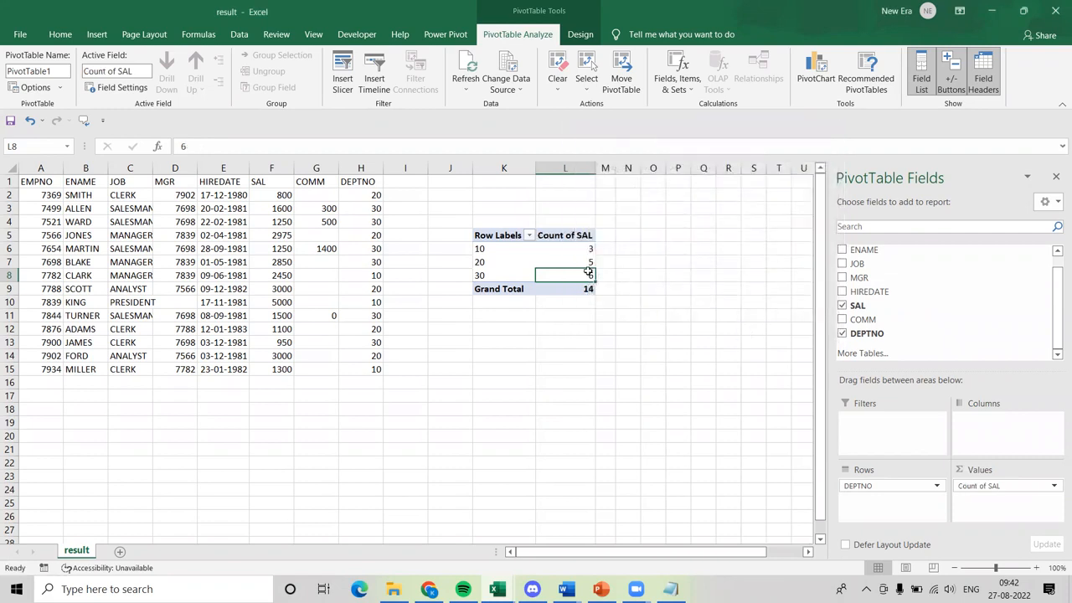
Examine the PivotTable's SAL counts for departments 10, 20 and 30.
click(570, 248)
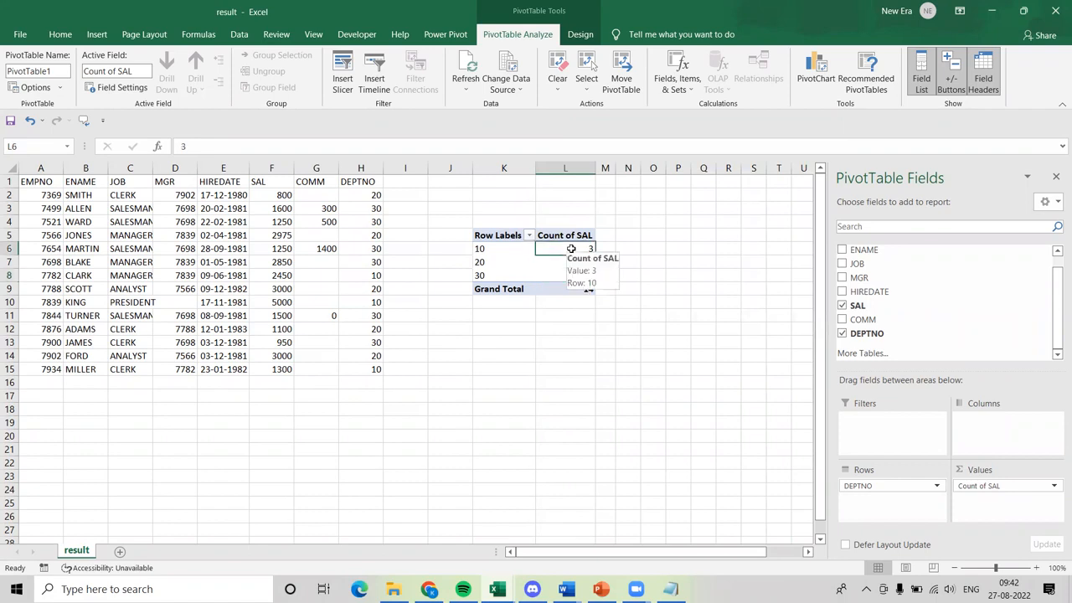
click(483, 249)
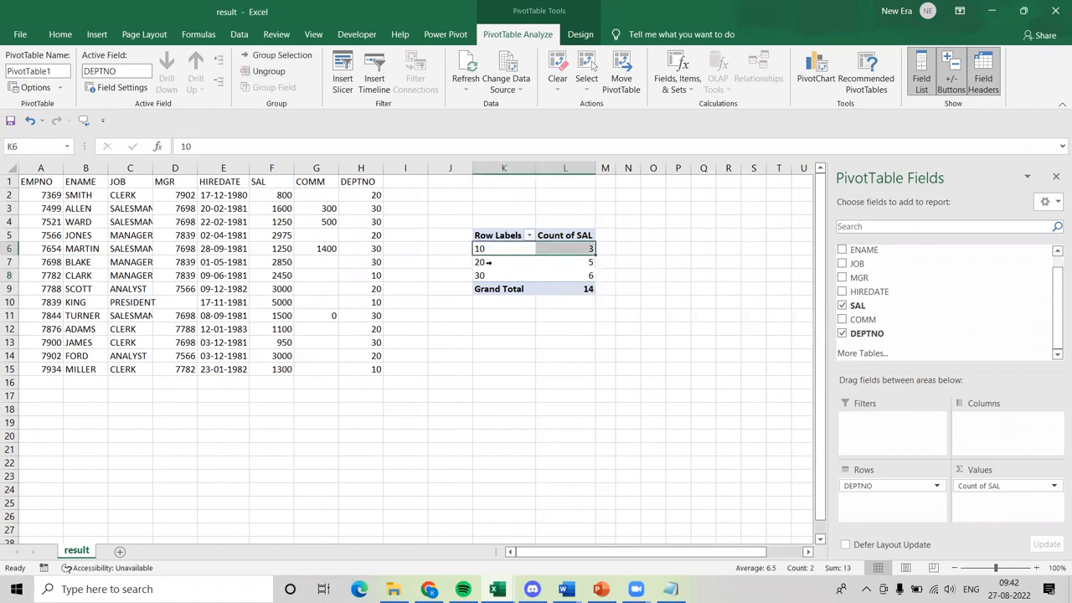
click(585, 263)
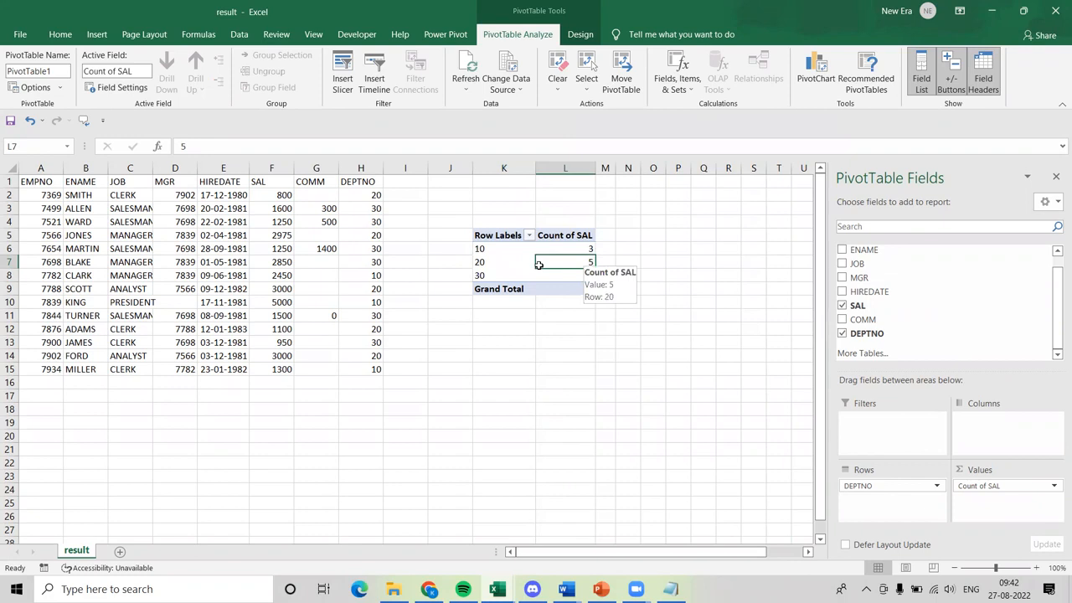
click(483, 276)
click(567, 275)
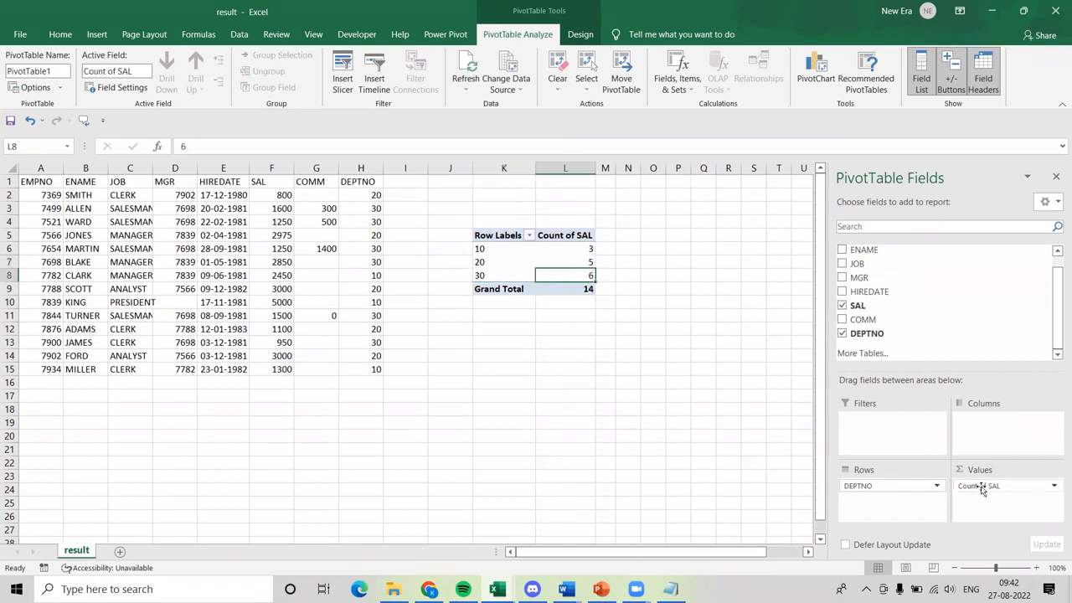
Review the calculation types available for summarising the SAL value field, leaving the current setting in place.
click(1055, 487)
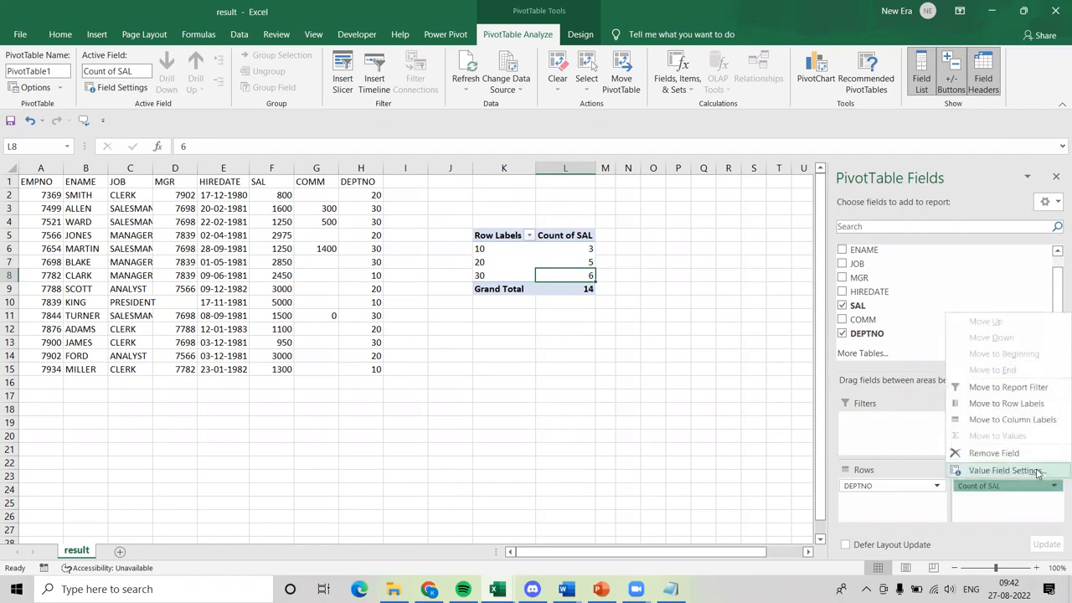
click(1037, 471)
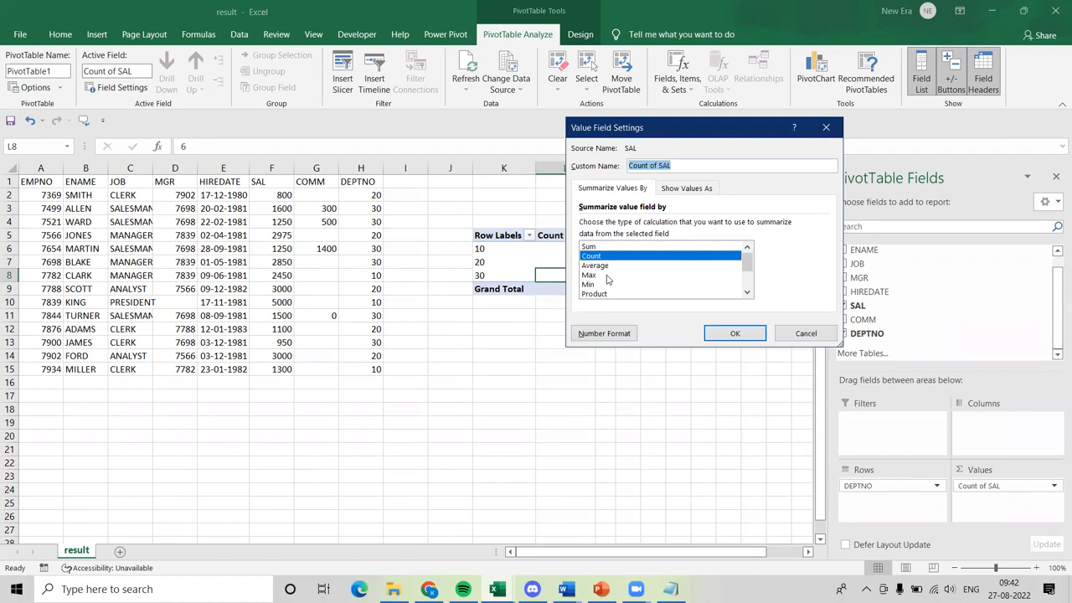
click(796, 333)
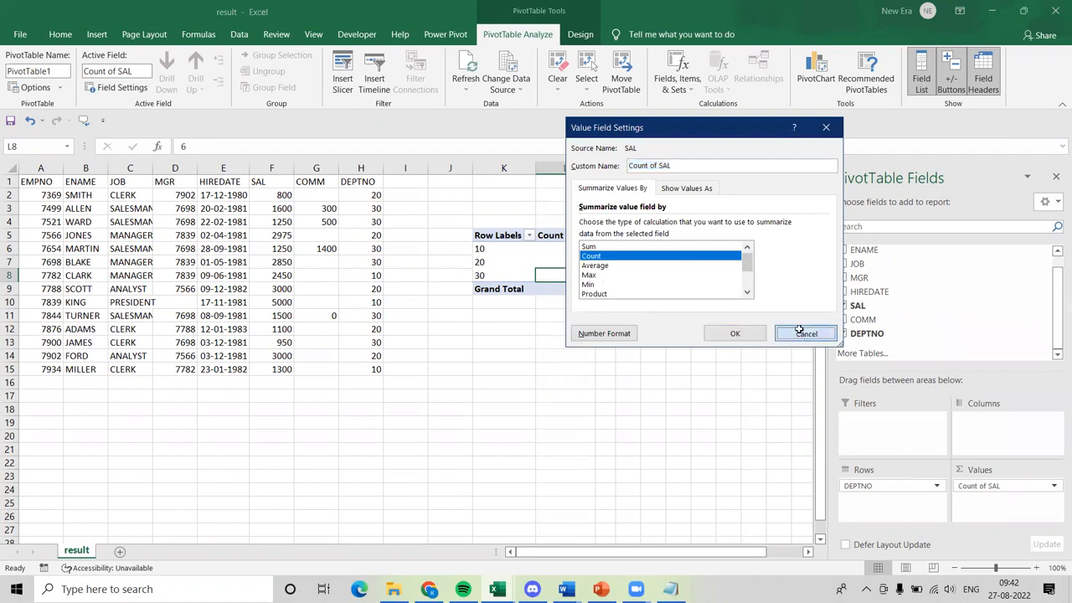
Compare the DEPTNO values in H2:H15 with the PivotTable's rows for departments 10 and 20.
click(450, 299)
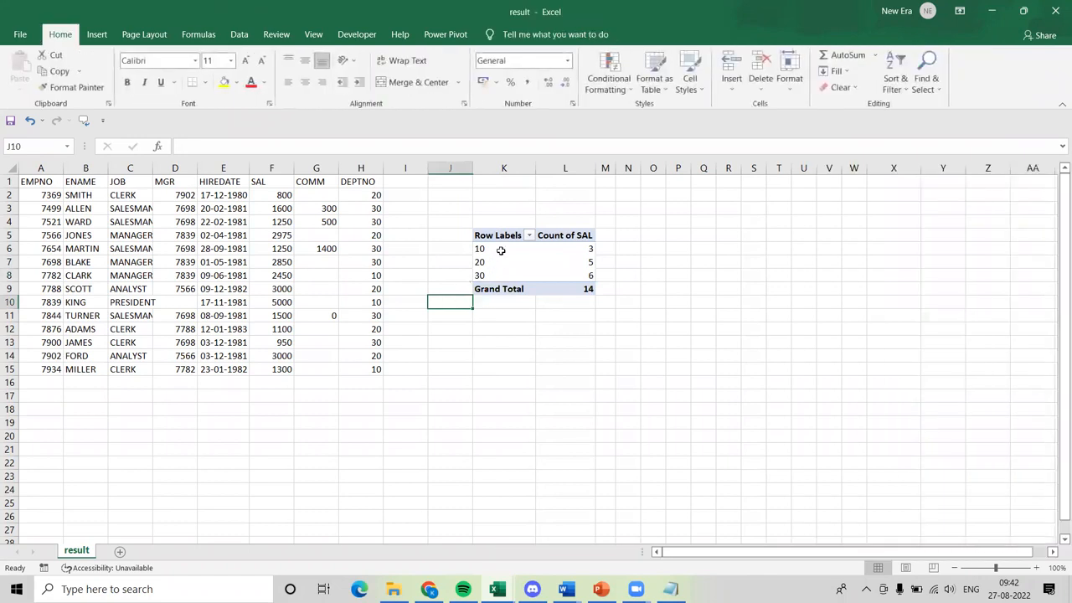
drag(371, 195, 377, 370)
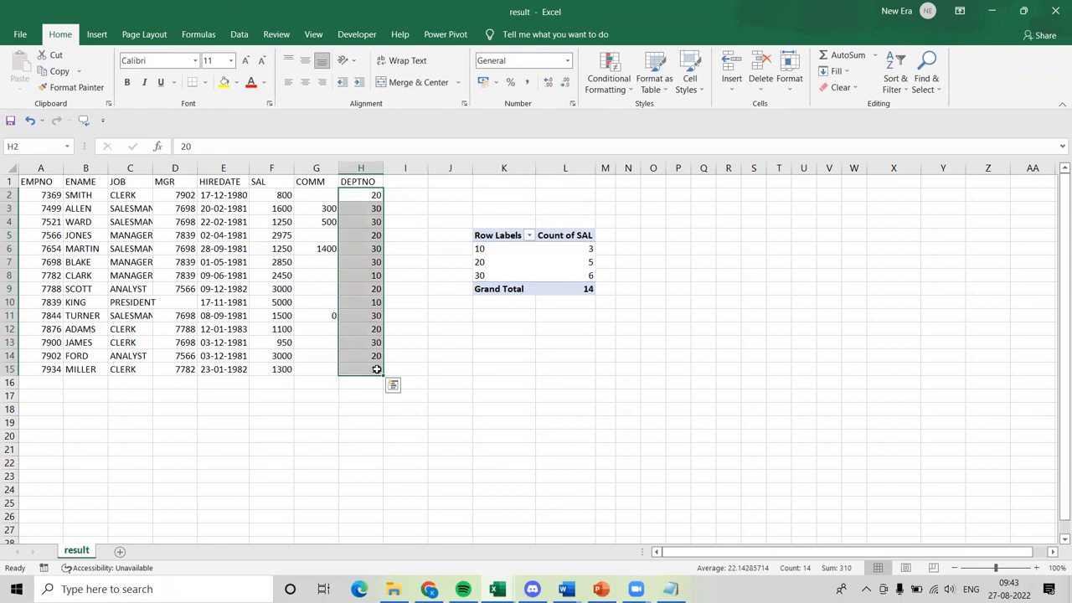
click(491, 250)
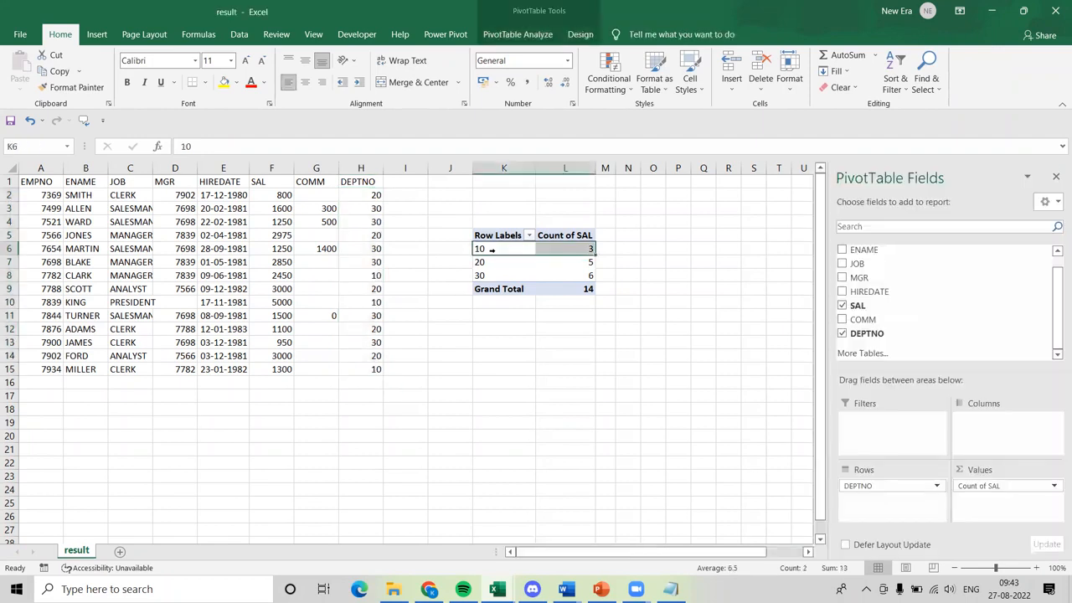
click(492, 260)
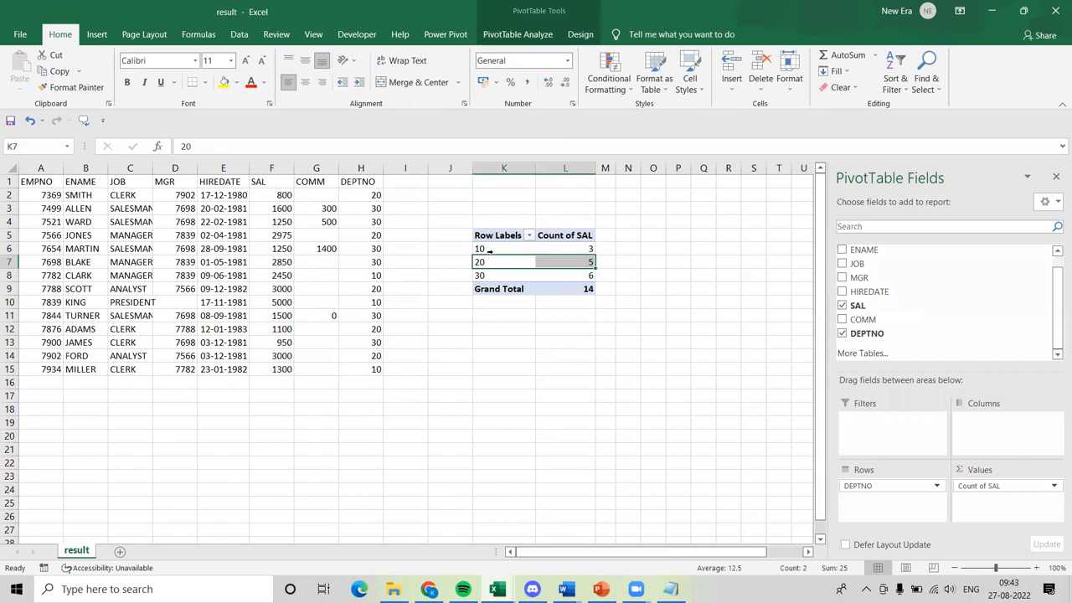
click(490, 251)
click(493, 260)
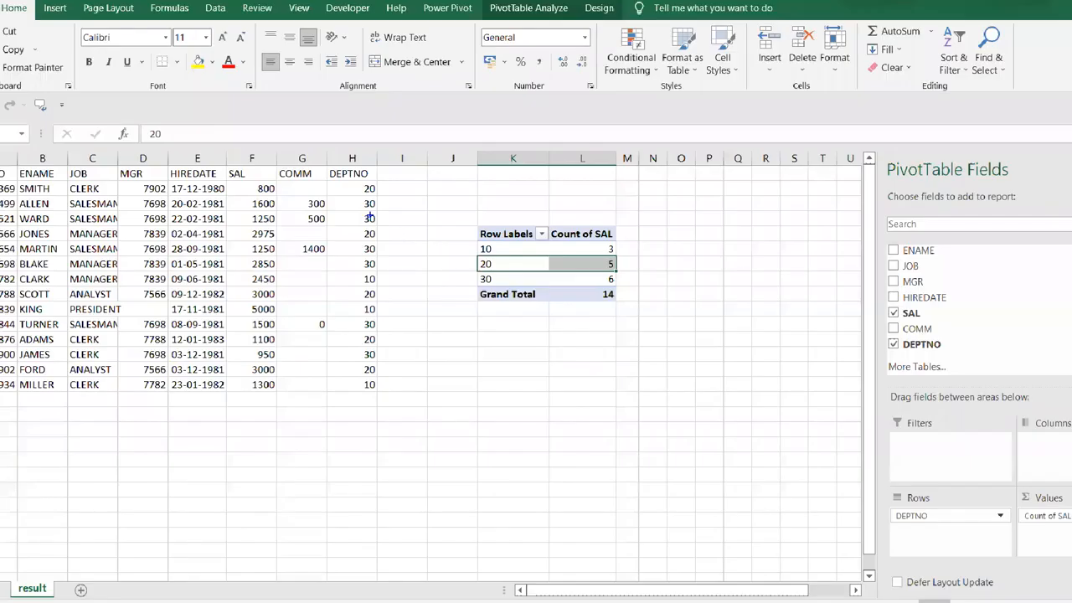
Circle the department 10 entries in the DEPTNO column to check them against the PivotTable's count.
mouse_move(379, 271)
mouse_down()
mouse_move(345, 269)
mouse_move(354, 286)
mouse_up()
drag(359, 316, 387, 301)
mouse_move(377, 375)
mouse_down()
mouse_move(349, 376)
mouse_move(379, 387)
mouse_up()
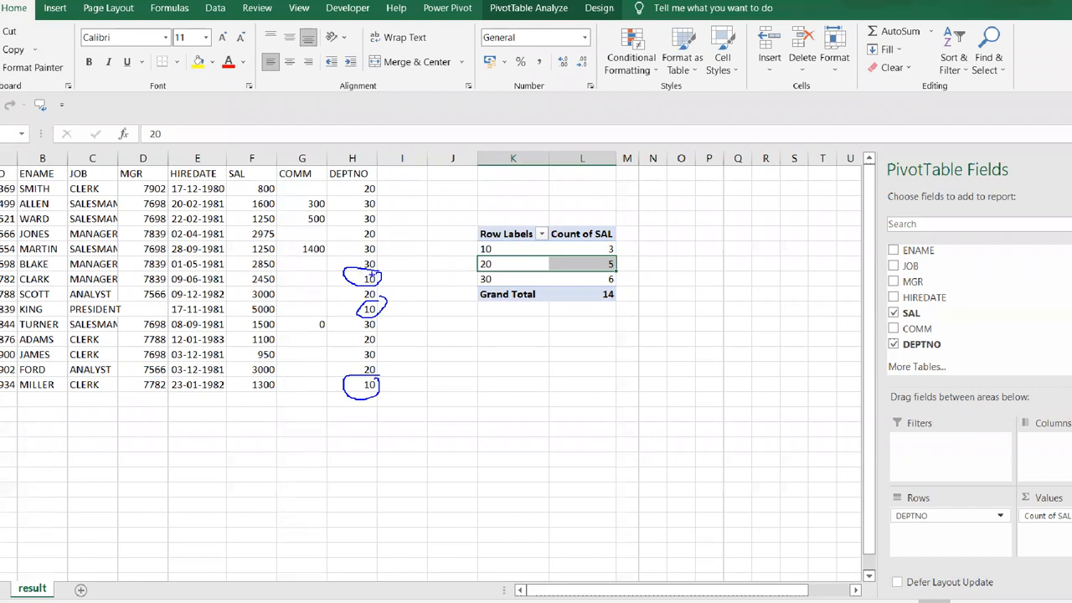
mouse_move(369, 274)
mouse_down()
mouse_move(348, 278)
mouse_move(378, 282)
mouse_move(387, 308)
mouse_up()
mouse_move(352, 384)
mouse_down()
mouse_move(362, 383)
mouse_move(409, 285)
mouse_move(461, 252)
mouse_up()
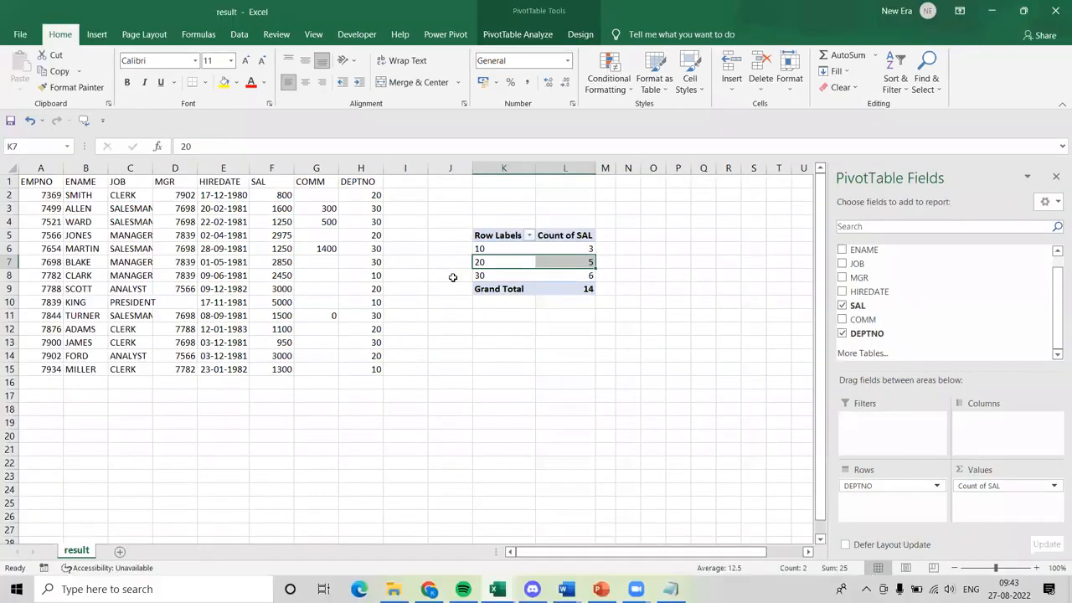
Check the PivotTable's counts for departments 10, 20 and 30 against the DEPTNO column.
click(563, 248)
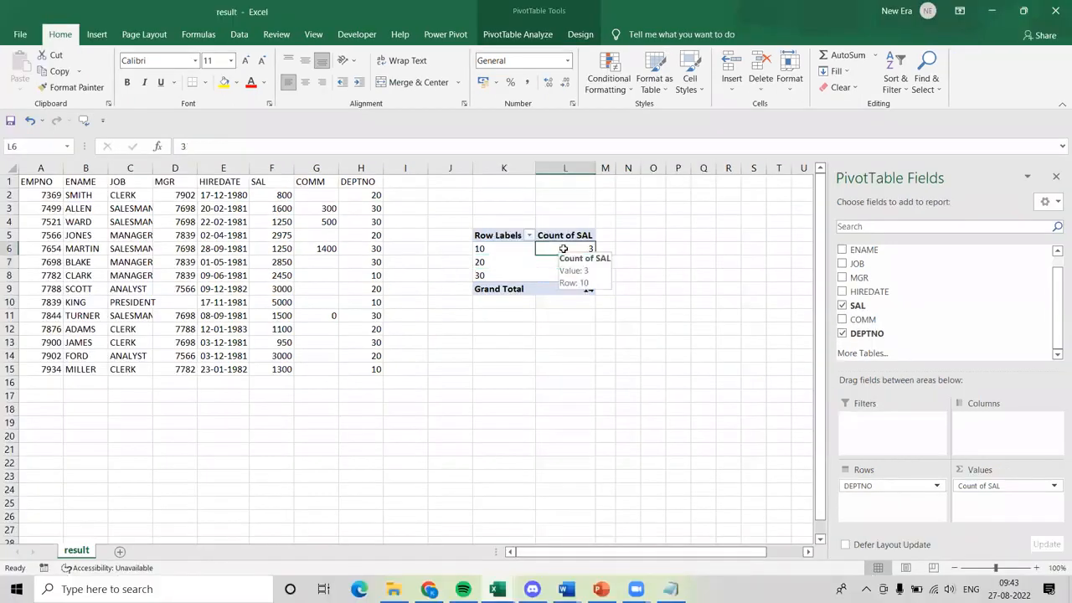
click(376, 233)
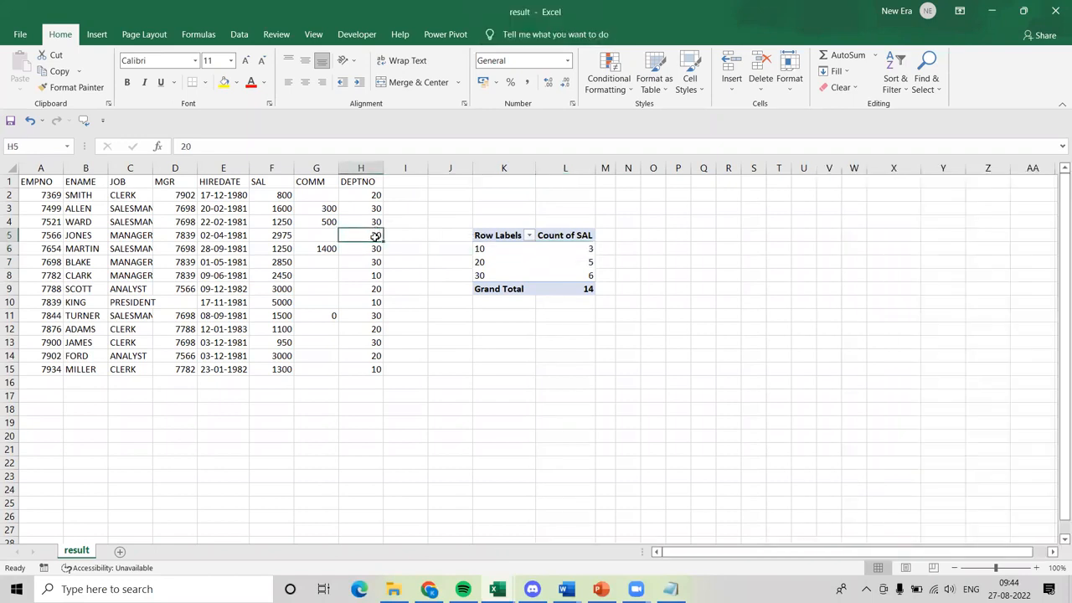
click(486, 262)
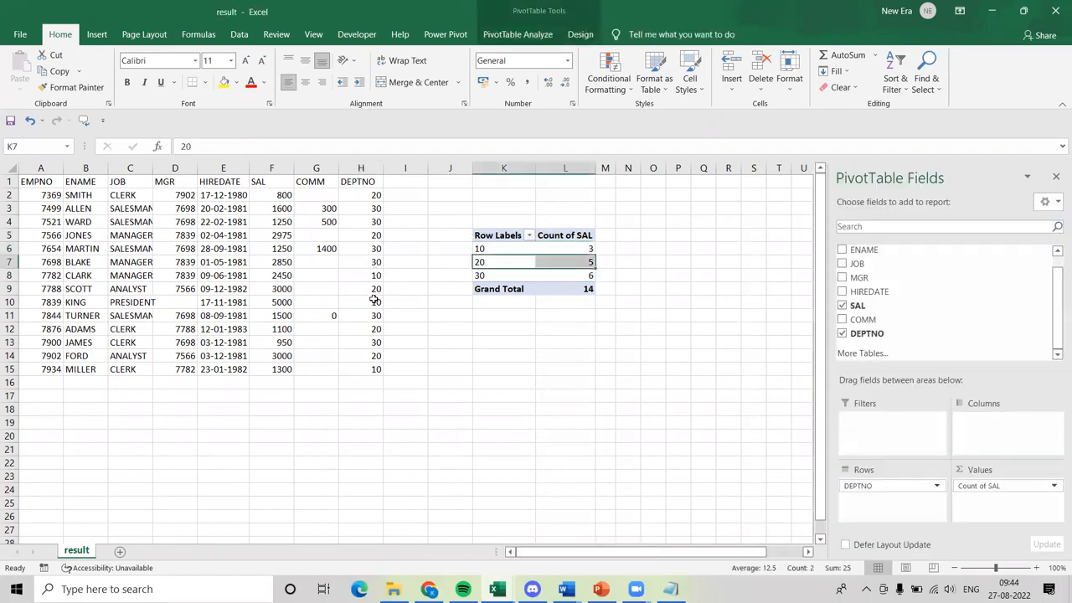
click(377, 309)
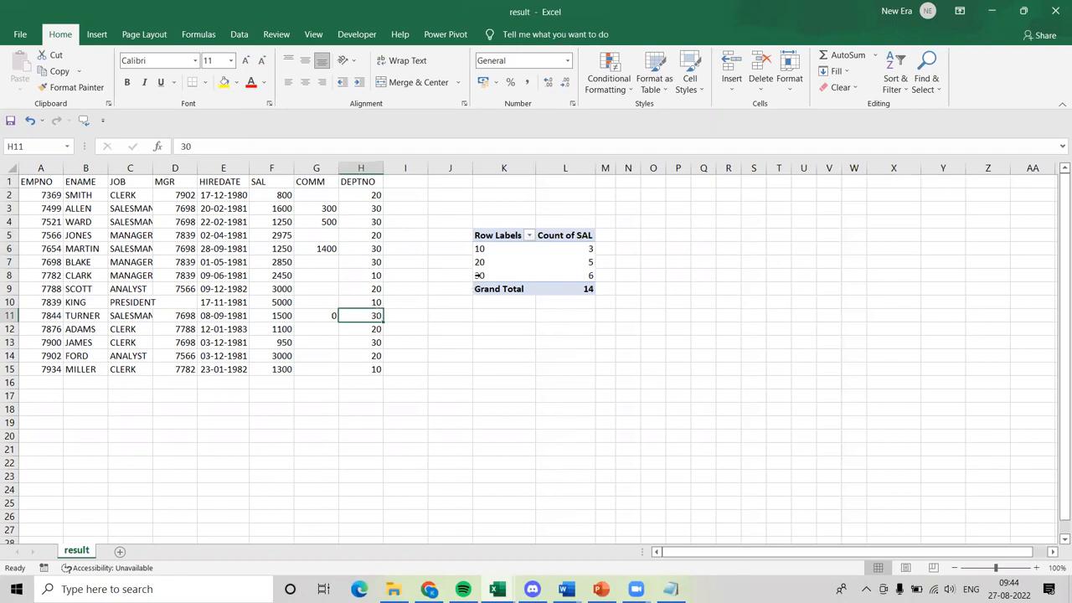
drag(479, 274, 590, 276)
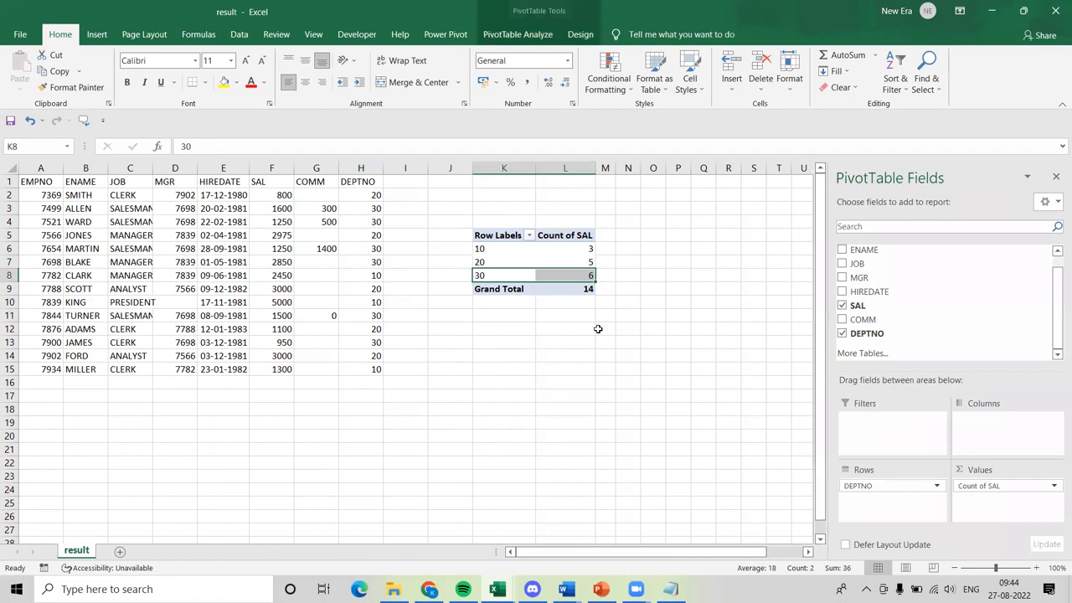
click(598, 328)
key(Right)
key(Right)
key(Down)
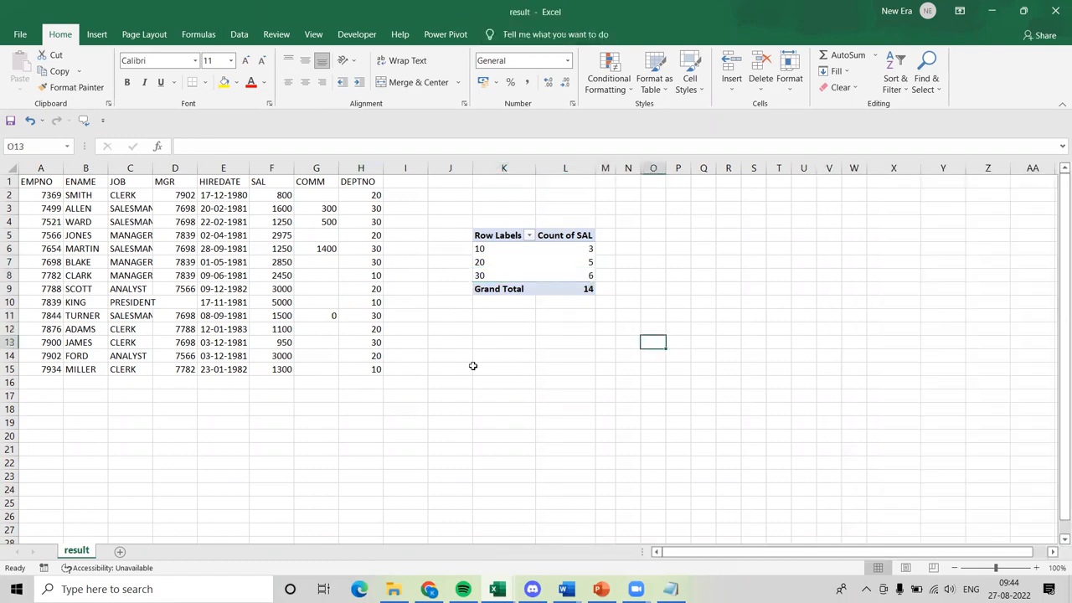
Review the PivotTable's department row labels together with their Count of SAL values.
click(503, 239)
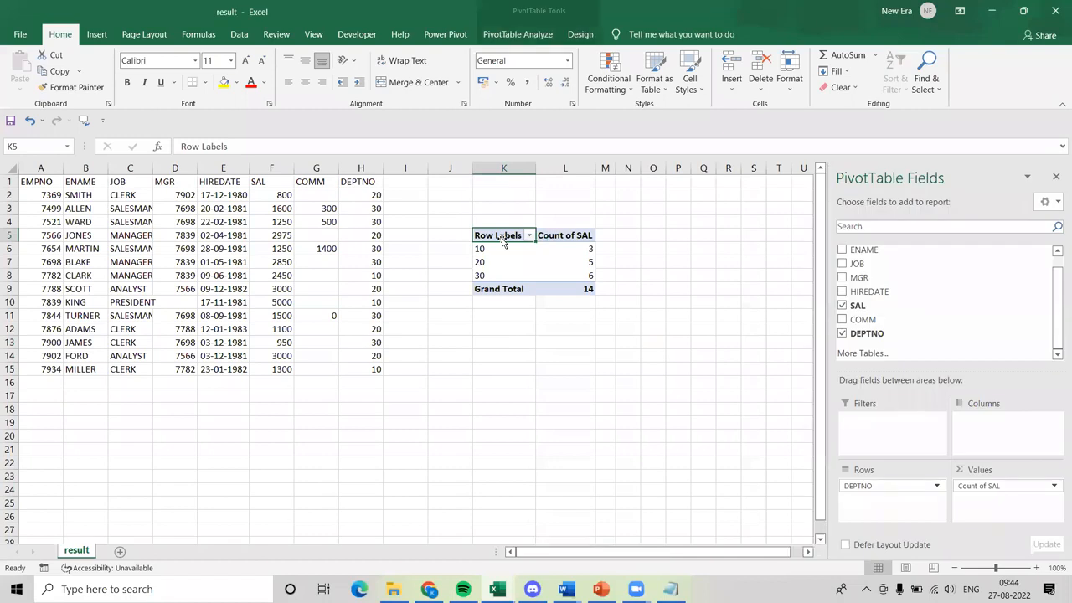
click(503, 249)
click(506, 264)
click(505, 274)
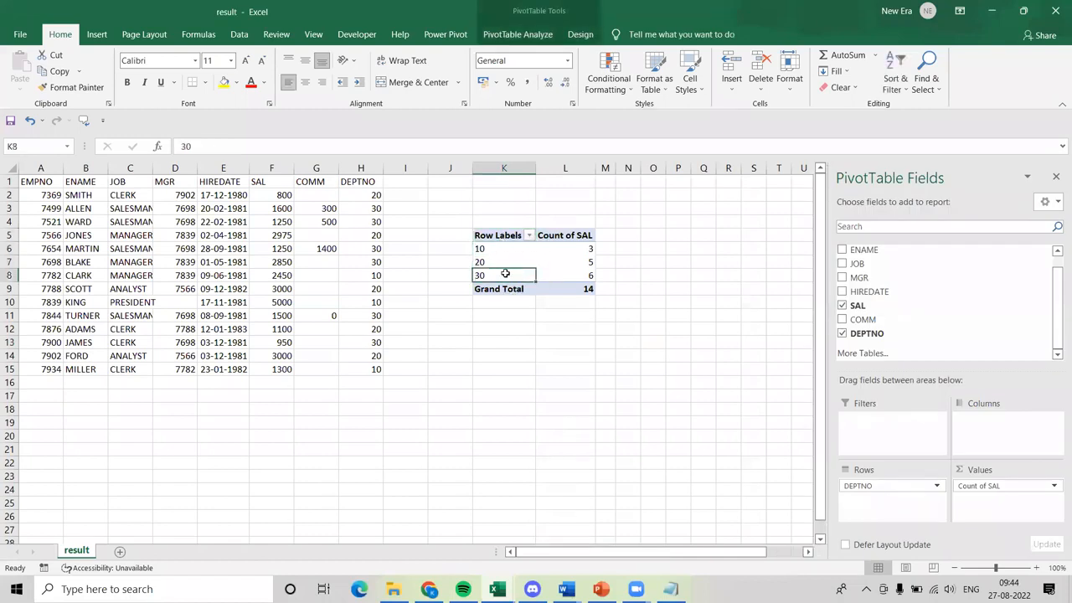
click(578, 267)
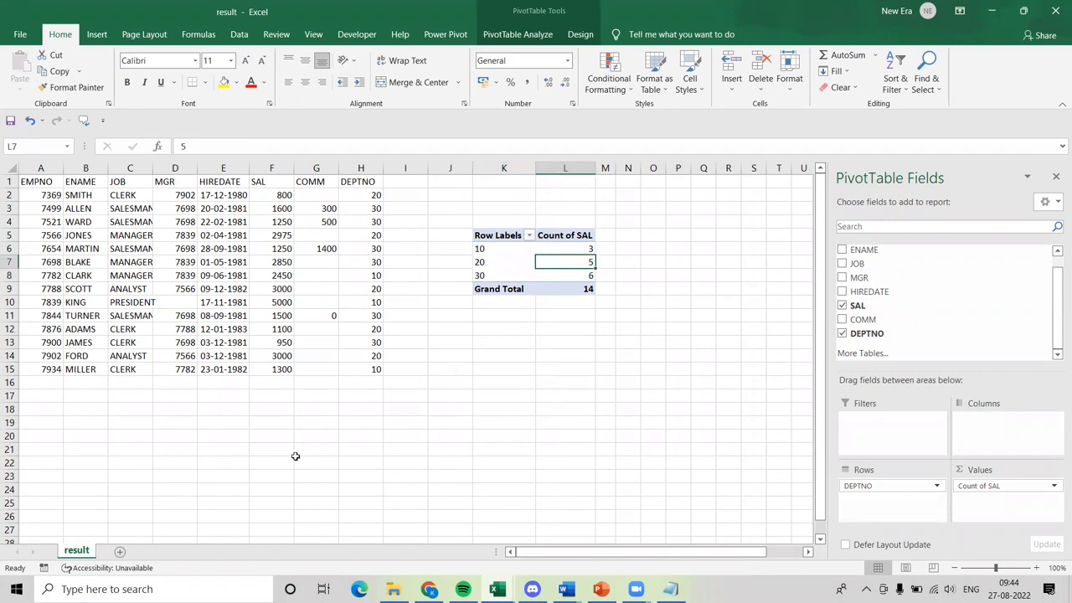
Add a new worksheet after the result sheet and rename it row.
click(118, 554)
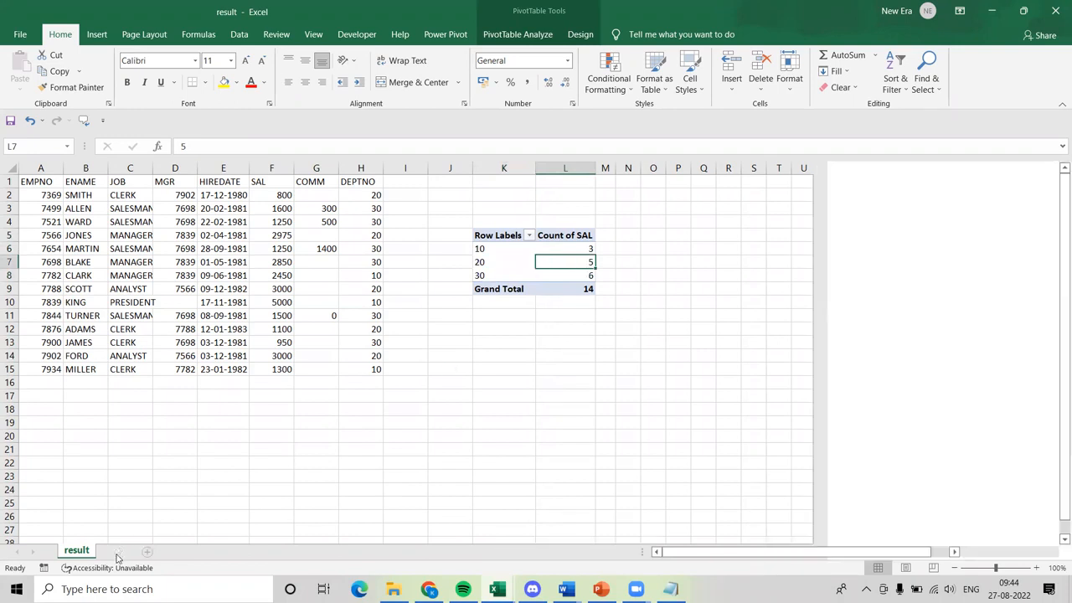
double_click(120, 550)
key(BackSpace)
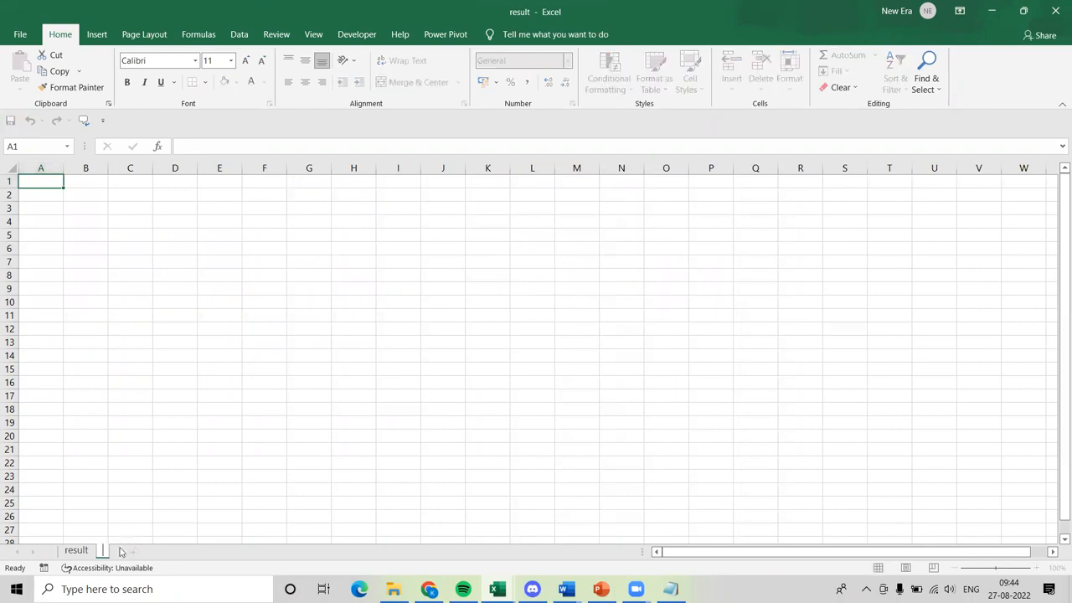
key(Return)
text(row)
key(Return)
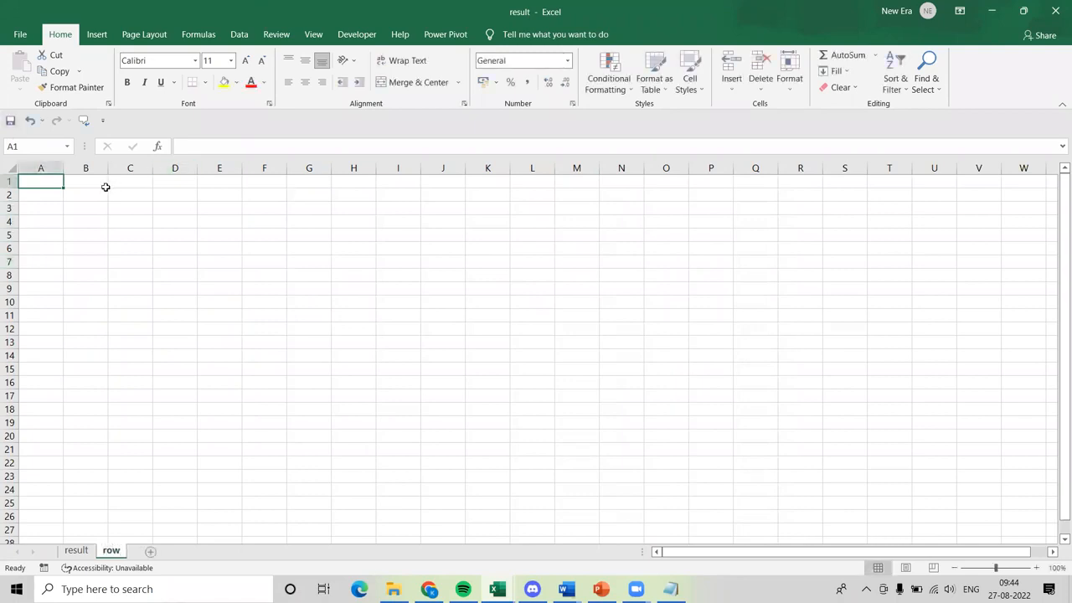
Select column A and row 1 in turn on the row sheet to compare a full column with a full row.
click(7, 168)
click(144, 200)
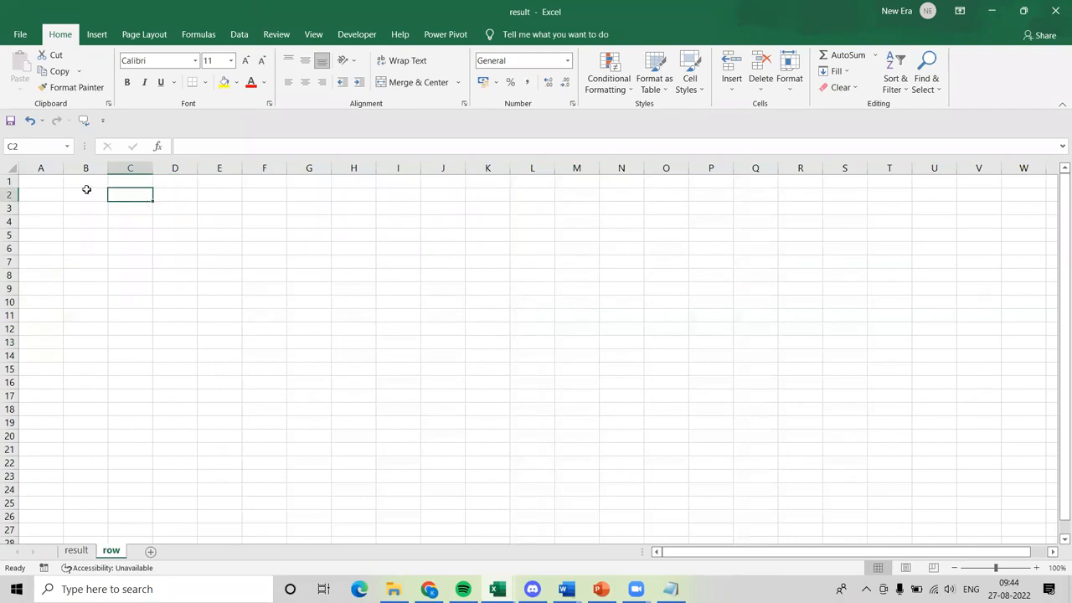
click(40, 170)
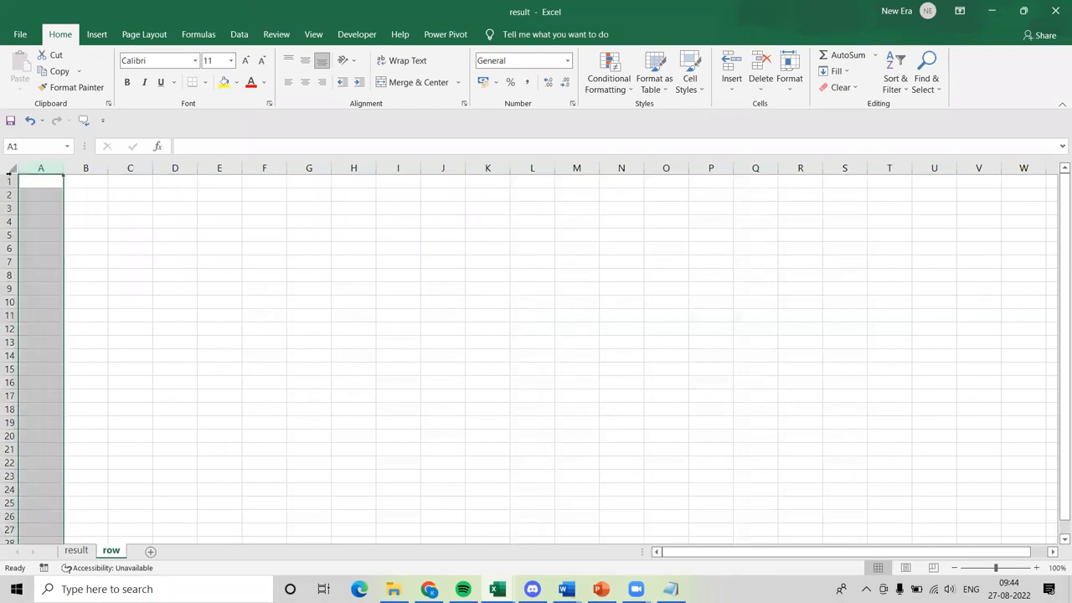
click(8, 180)
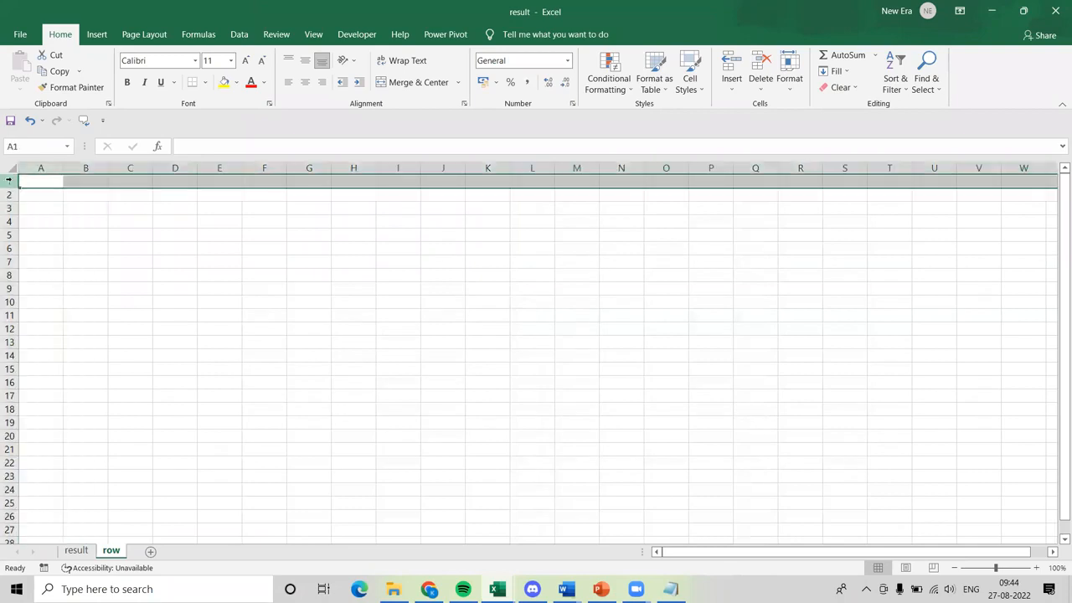
click(51, 164)
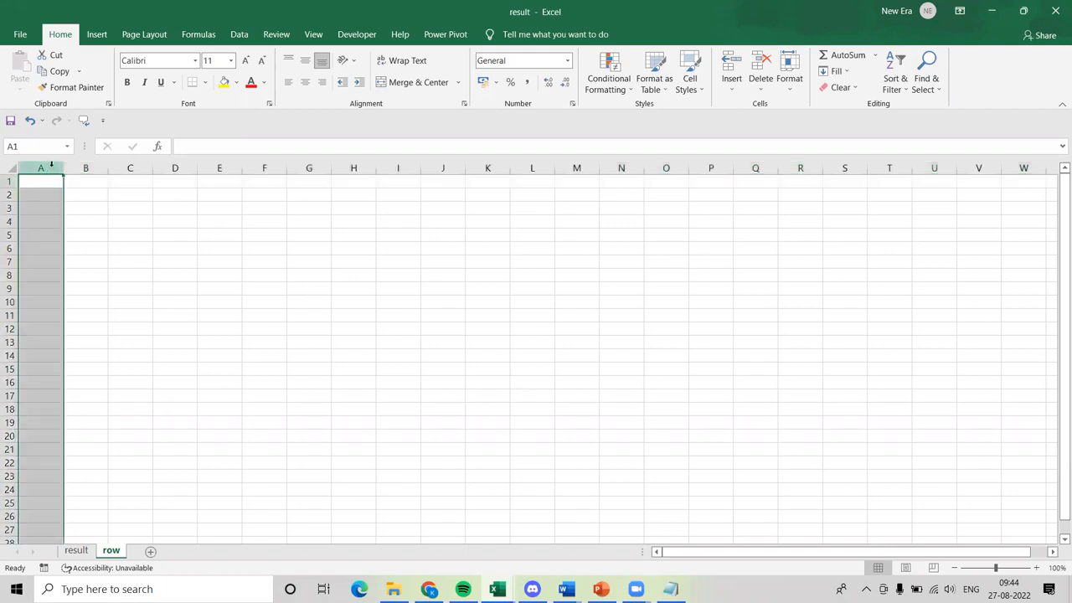
click(8, 181)
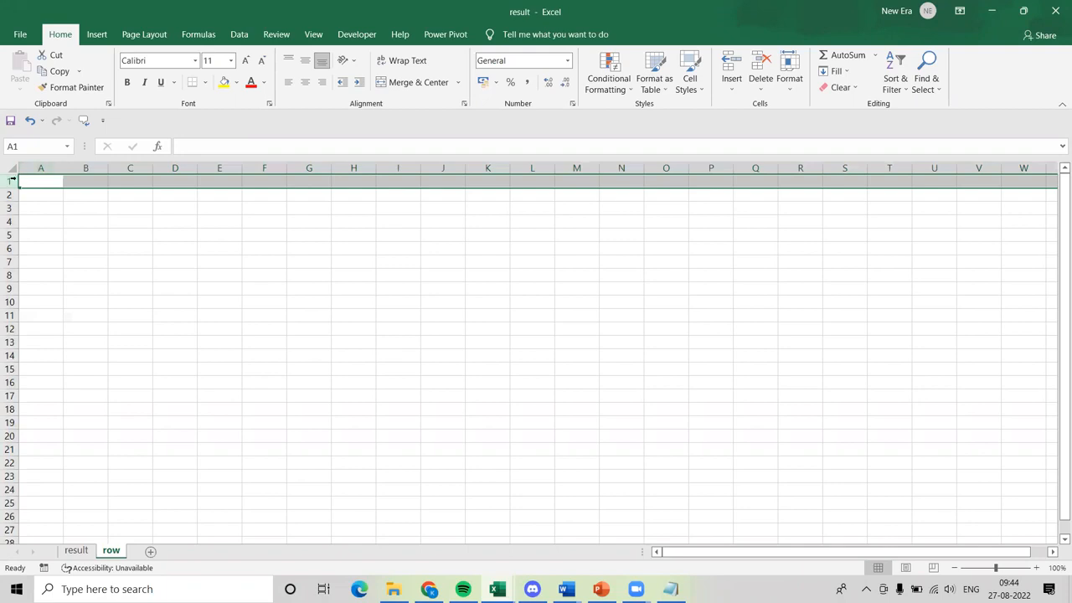
Compare column A with row 1 by selecting each of them in turn on the row sheet.
click(38, 168)
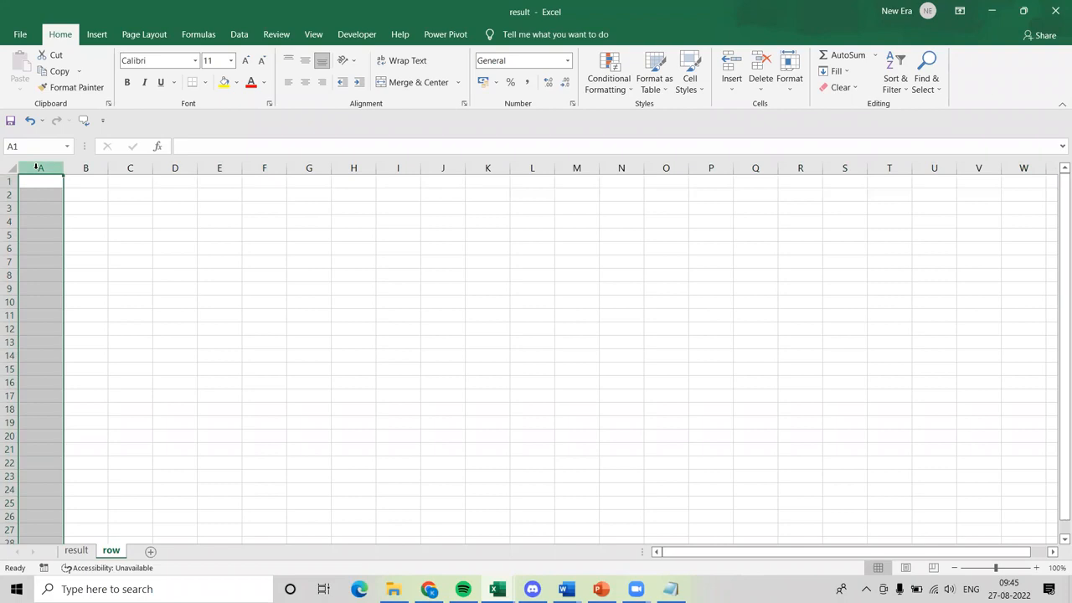
click(233, 245)
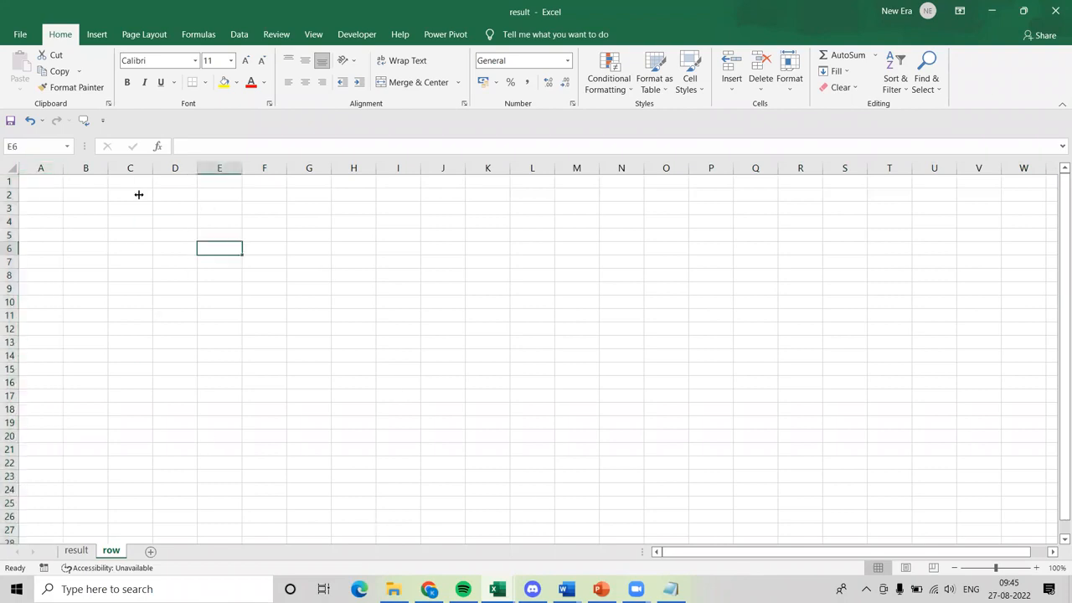
click(8, 180)
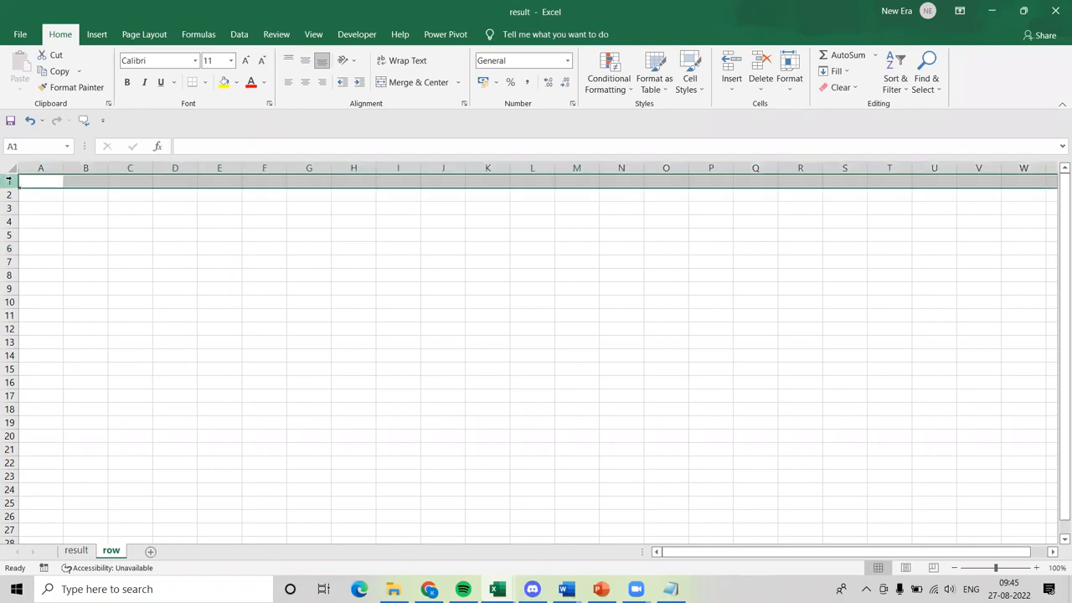
click(52, 166)
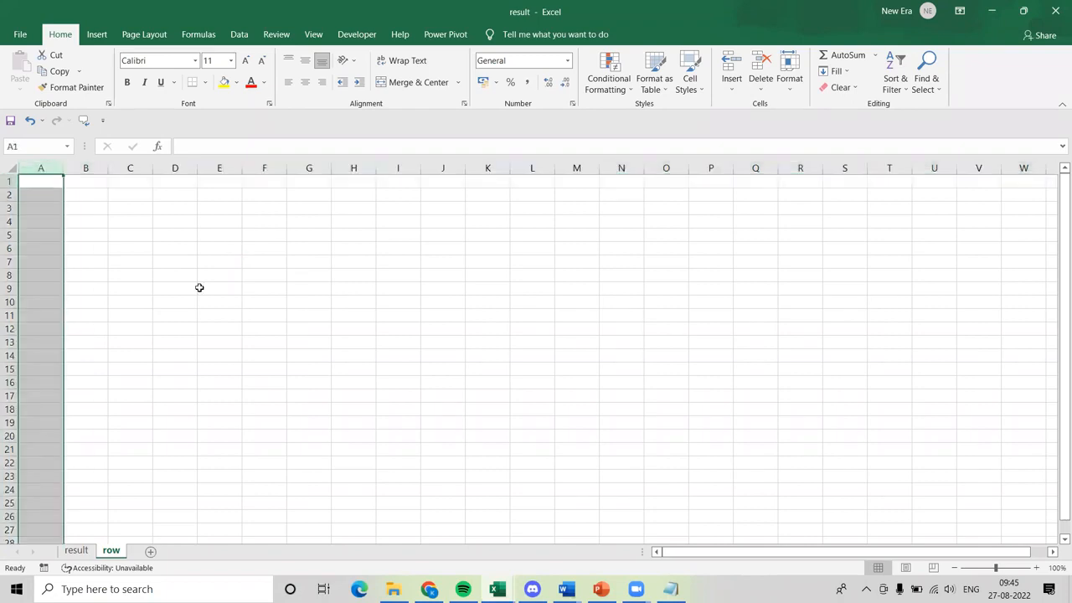
click(81, 208)
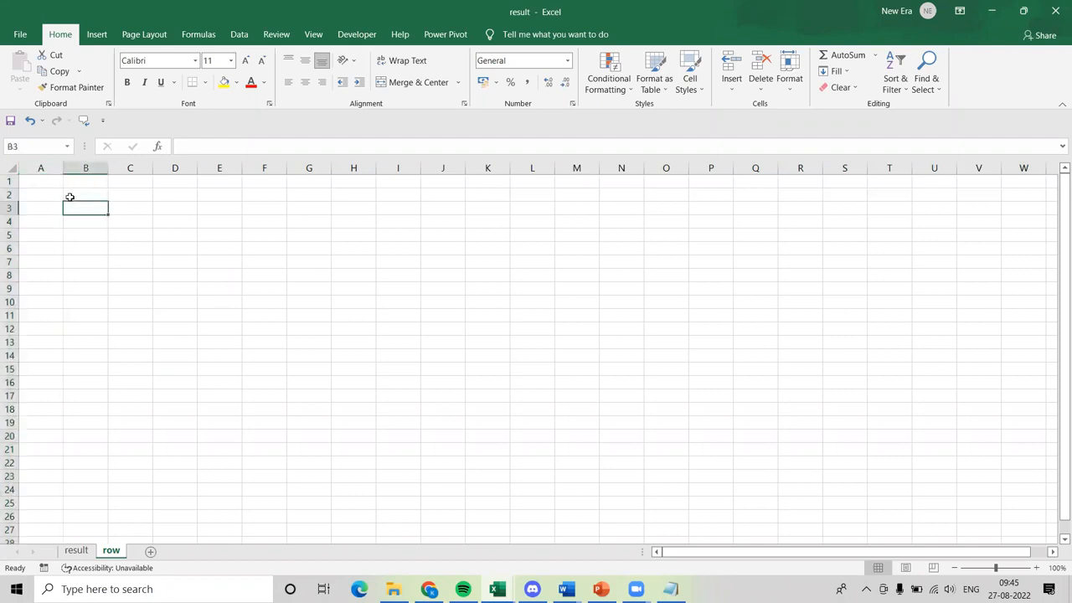
Select columns A, B, C and D one after another to show how columns are lettered.
click(42, 168)
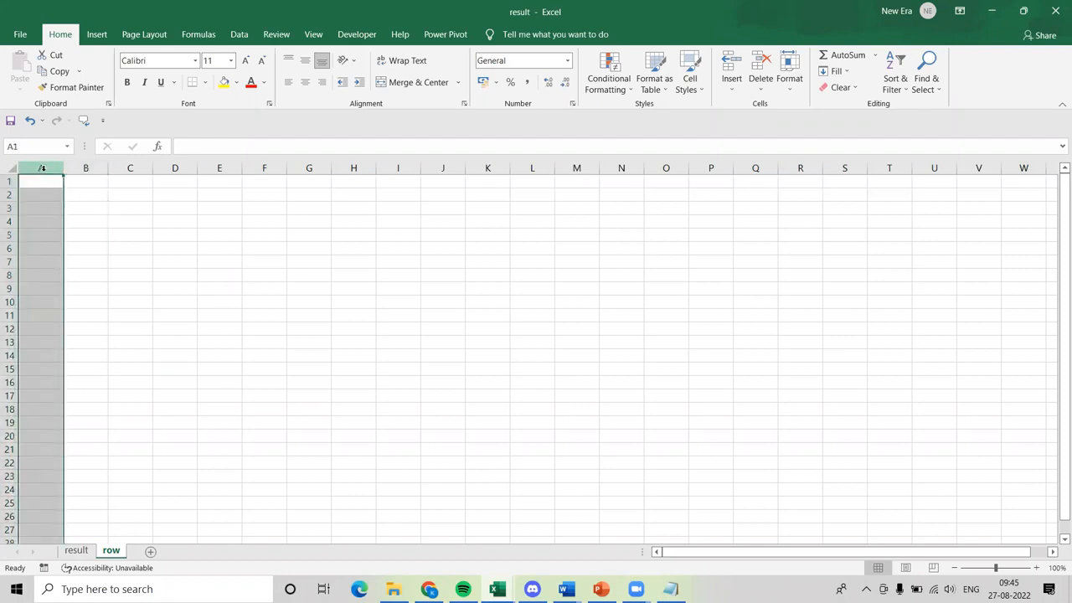
click(84, 169)
click(129, 167)
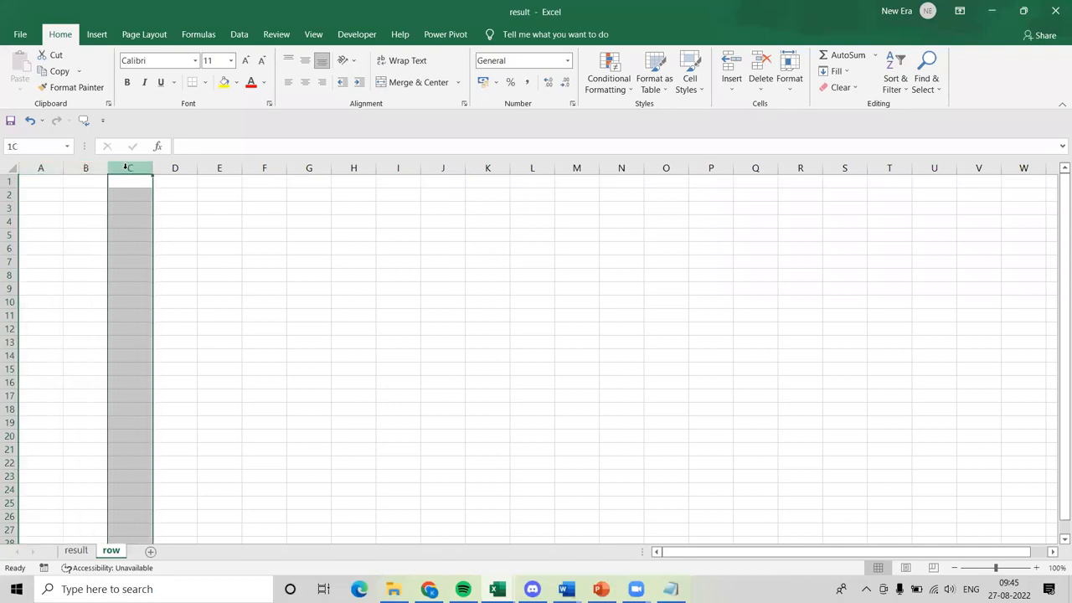
click(180, 167)
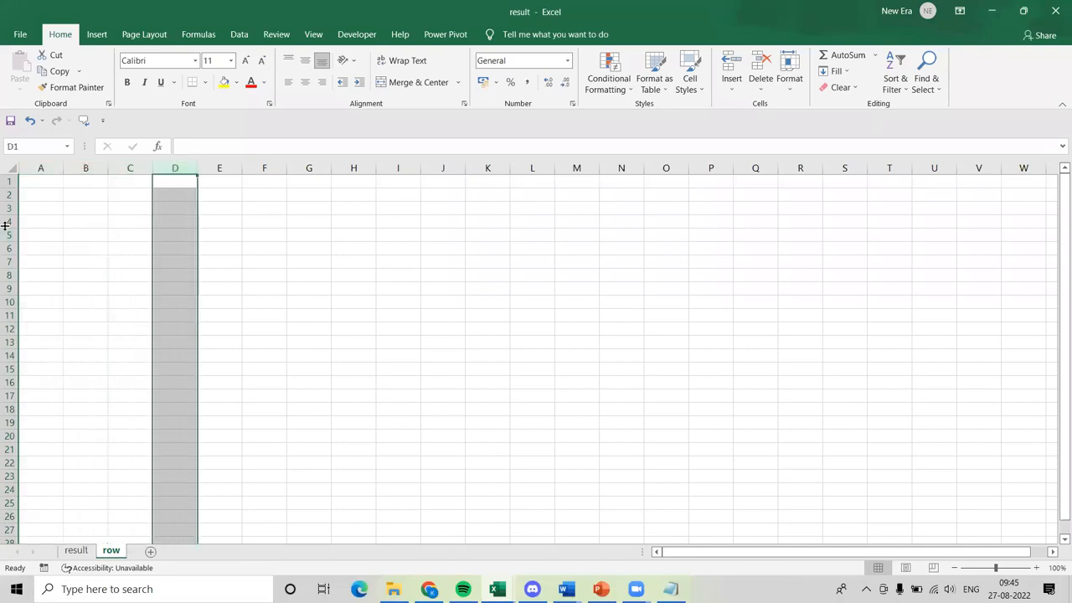
Select rows 1 to 5 and row 8 one after another to show how rows are numbered.
click(8, 181)
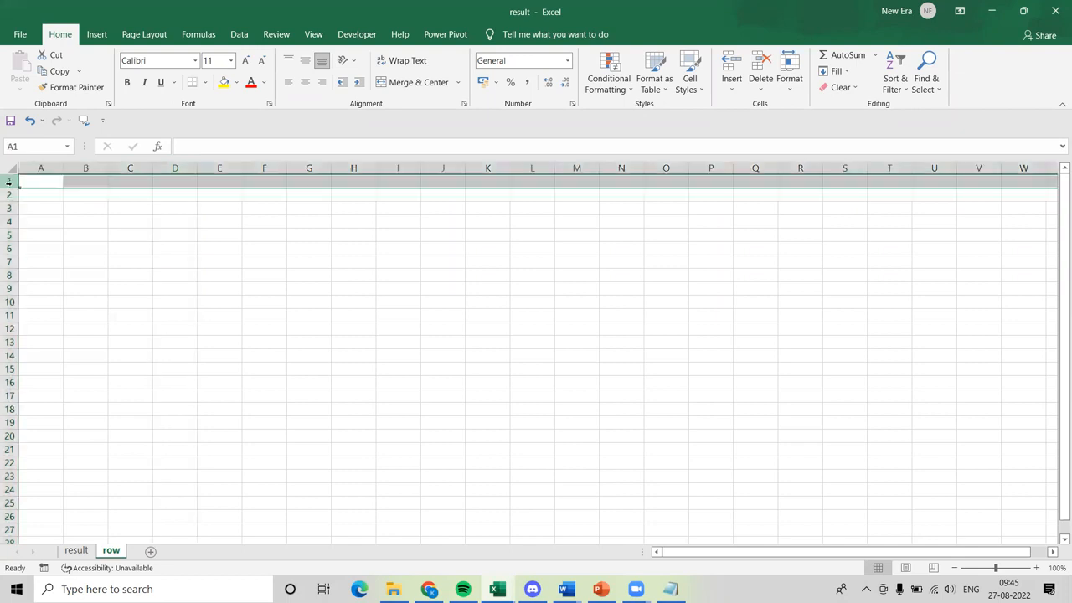
click(7, 195)
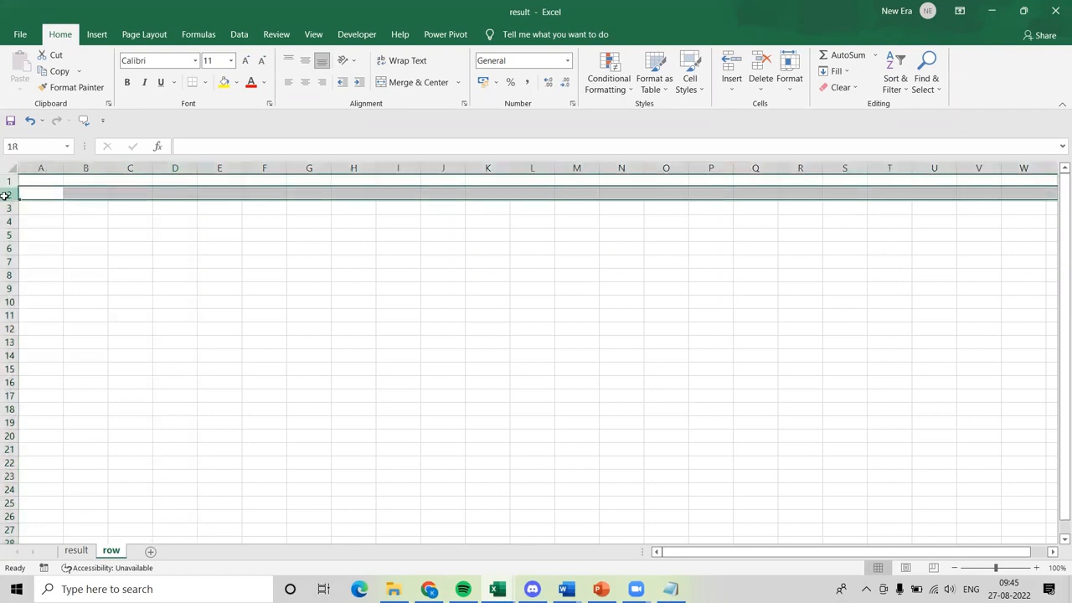
click(7, 208)
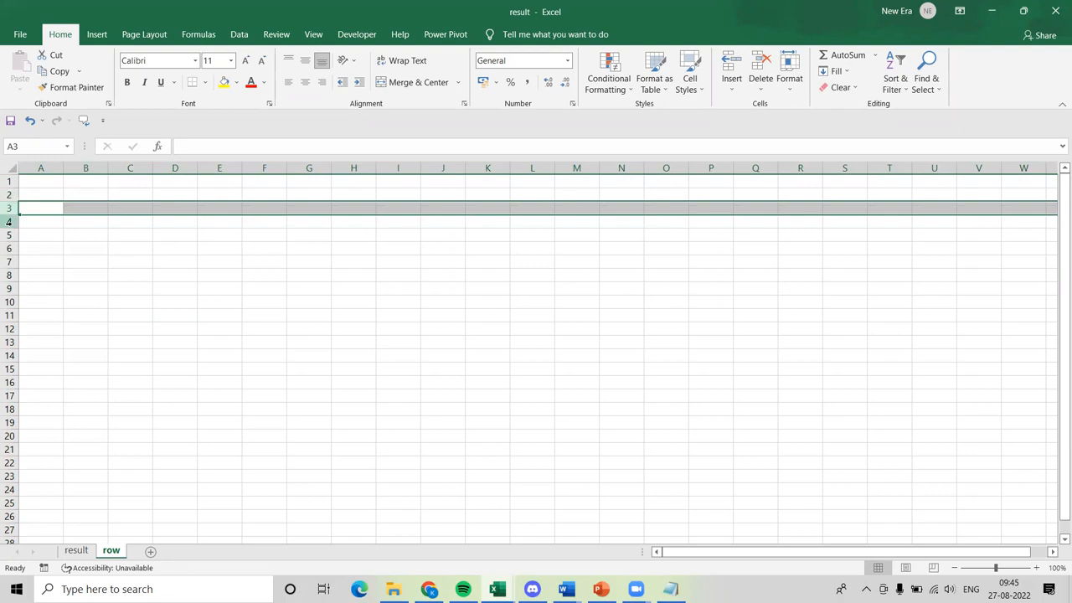
click(8, 221)
click(8, 234)
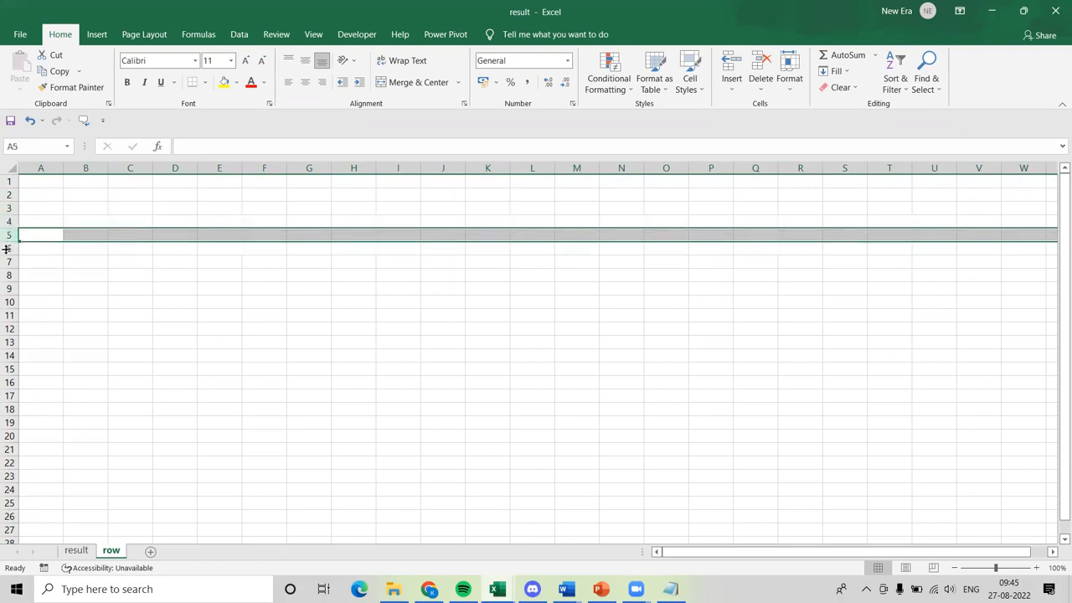
click(8, 275)
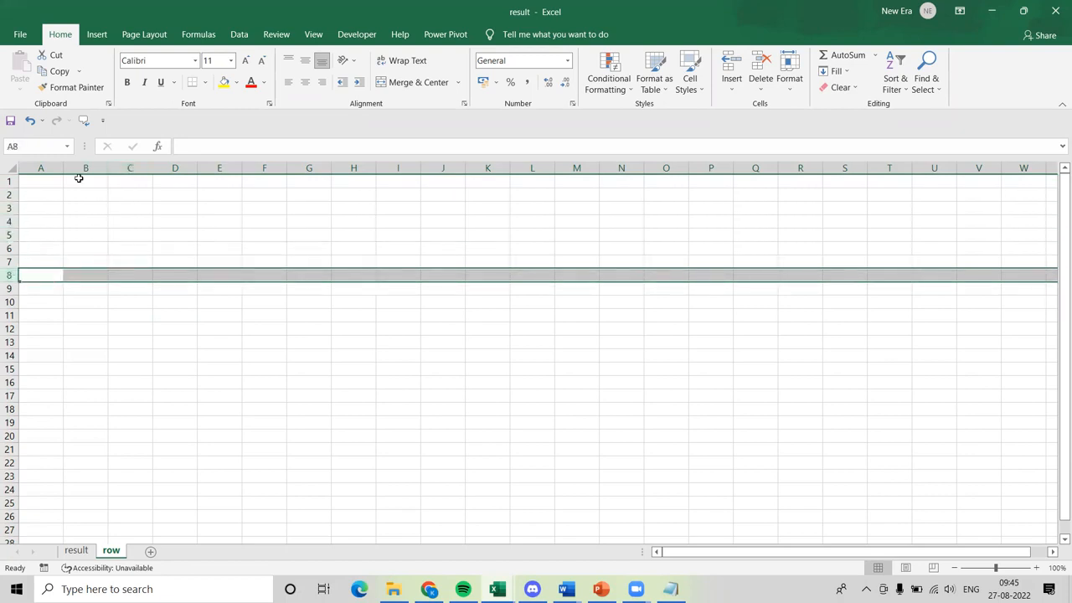
Inspect the current cell reference, then select cell B3 and inspect where its formula is edited.
click(49, 145)
click(71, 204)
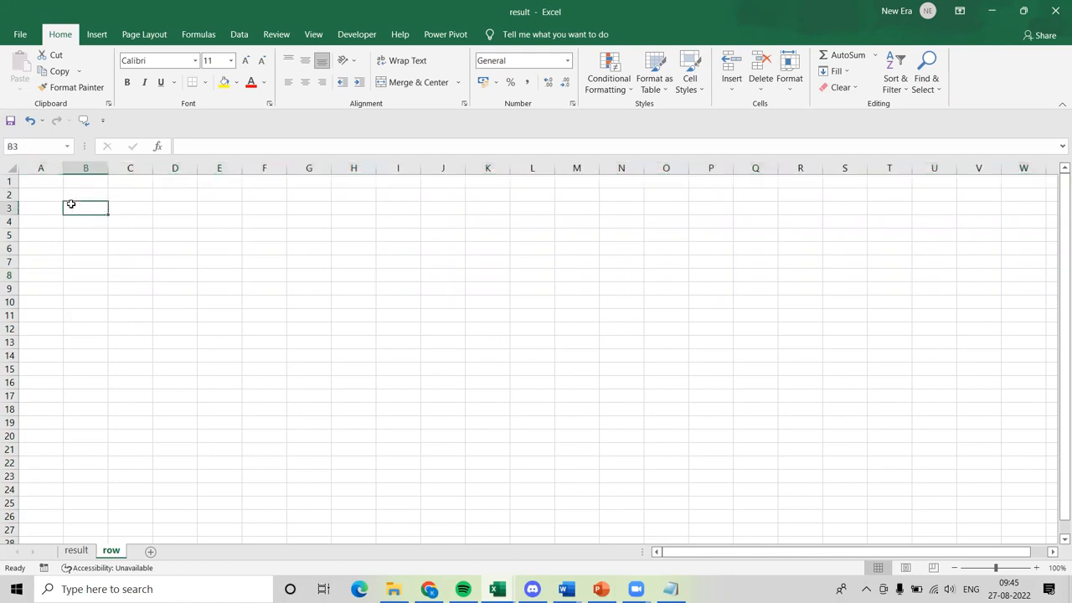
click(219, 149)
Add one new worksheet directly after the result sheet and three more after the row sheet.
click(77, 551)
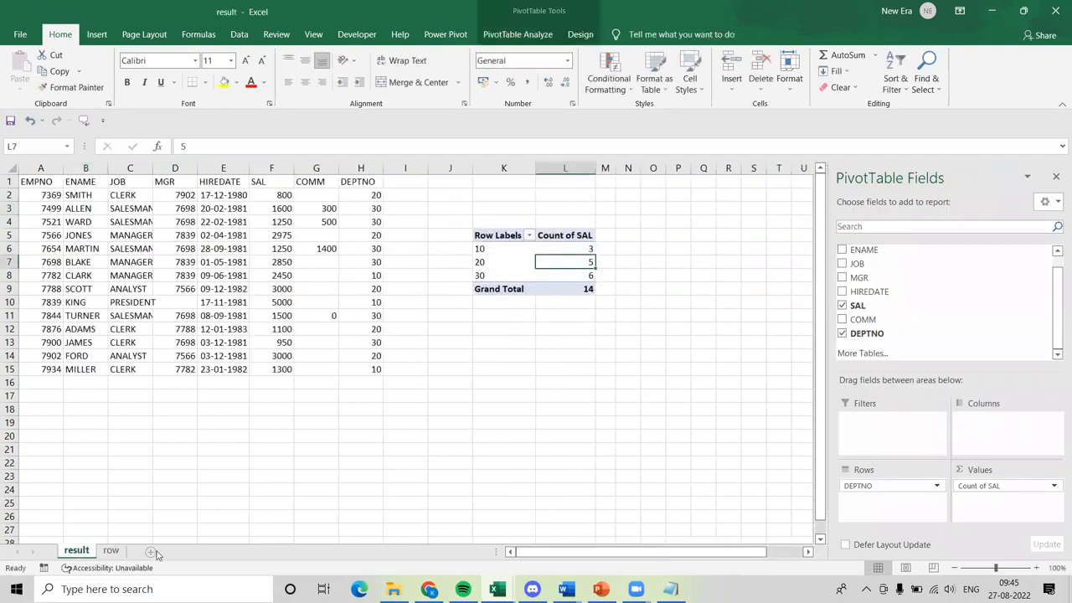
click(152, 552)
click(155, 553)
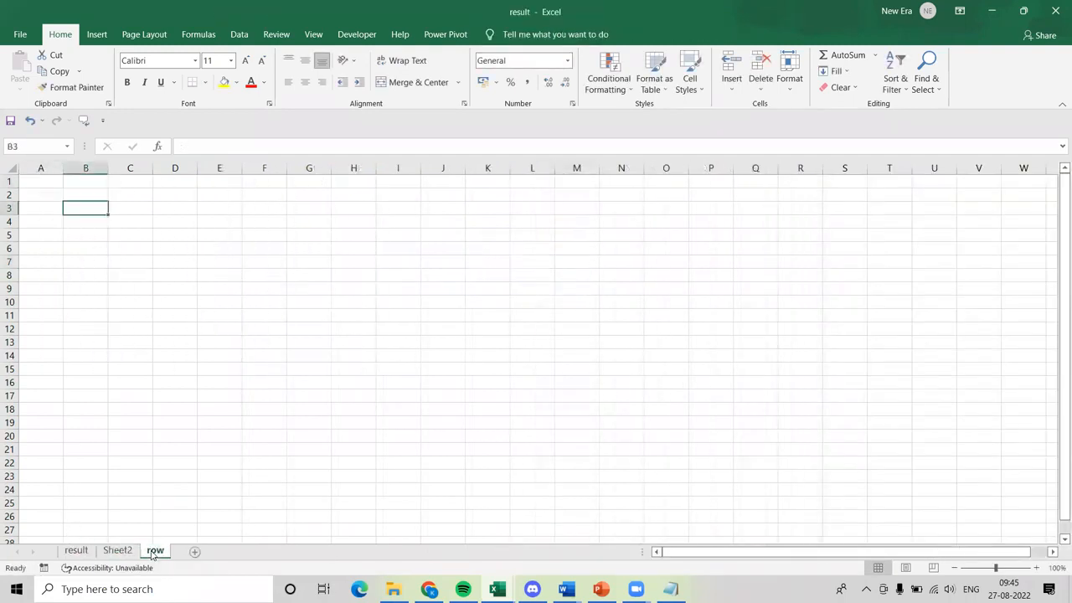
click(195, 553)
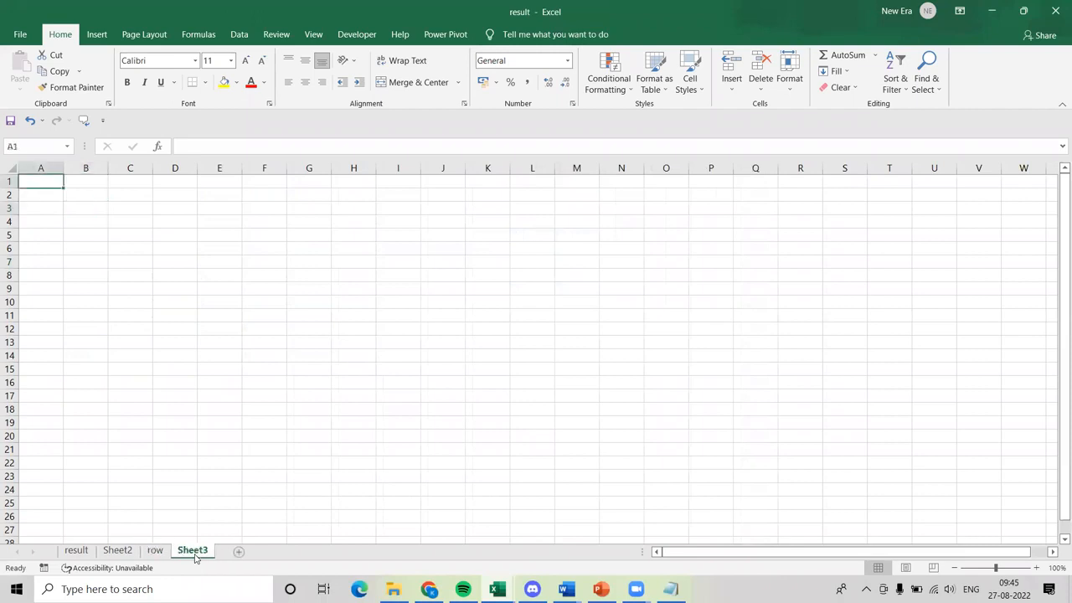
click(240, 553)
click(283, 552)
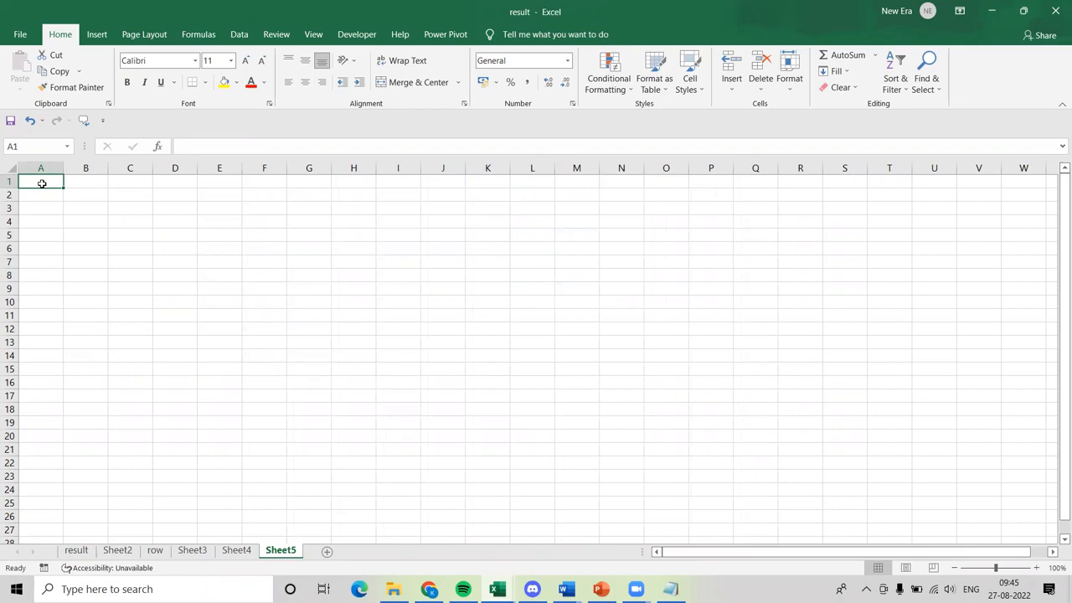
Jump to the last row of column A on Sheet5, return to A1, and jump from A26 to the last row again.
key(ctrl+Down)
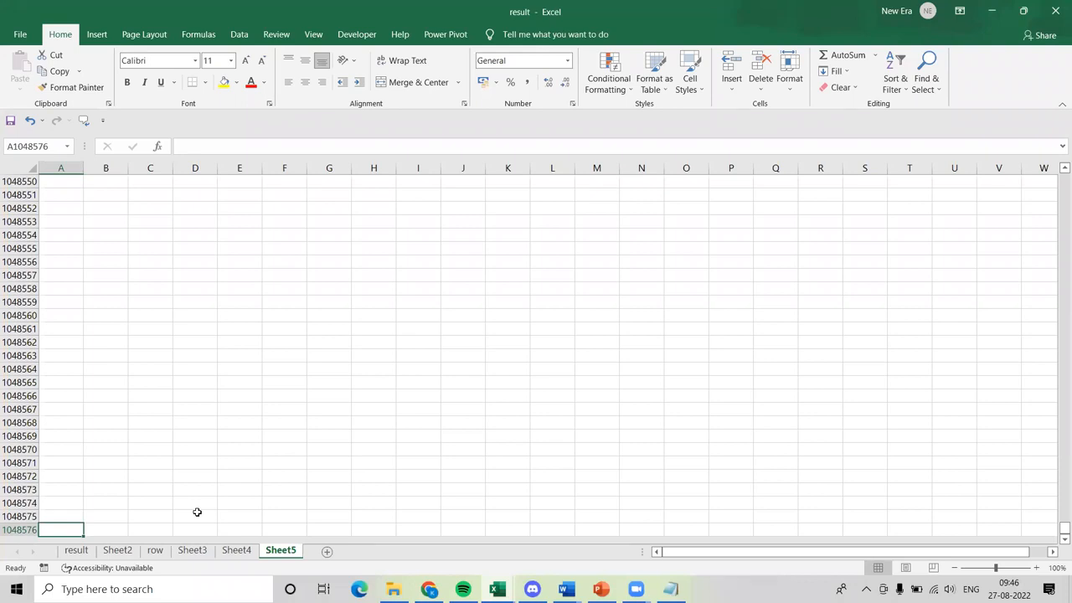
key(ctrl+Home)
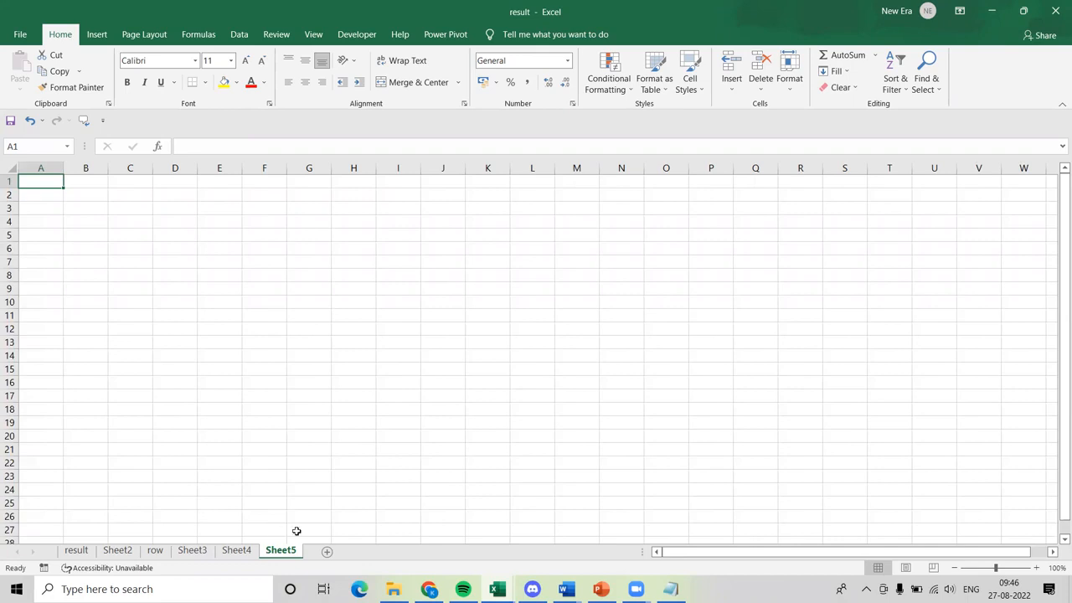
click(40, 519)
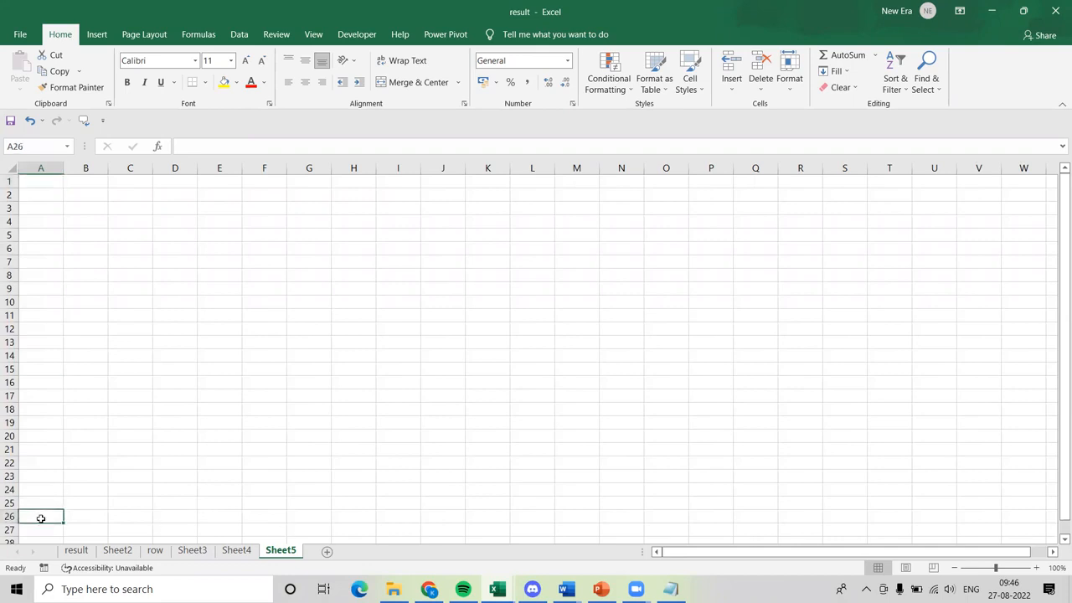
key(ctrl+Down)
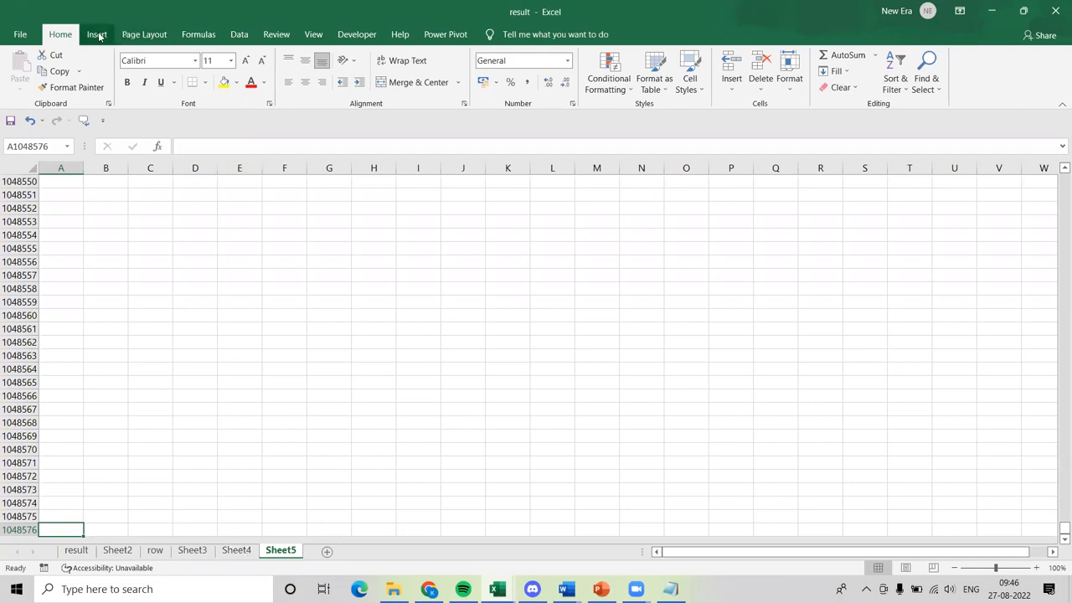
Look over the commands for inserting objects and the function library for formulas.
click(20, 35)
click(15, 40)
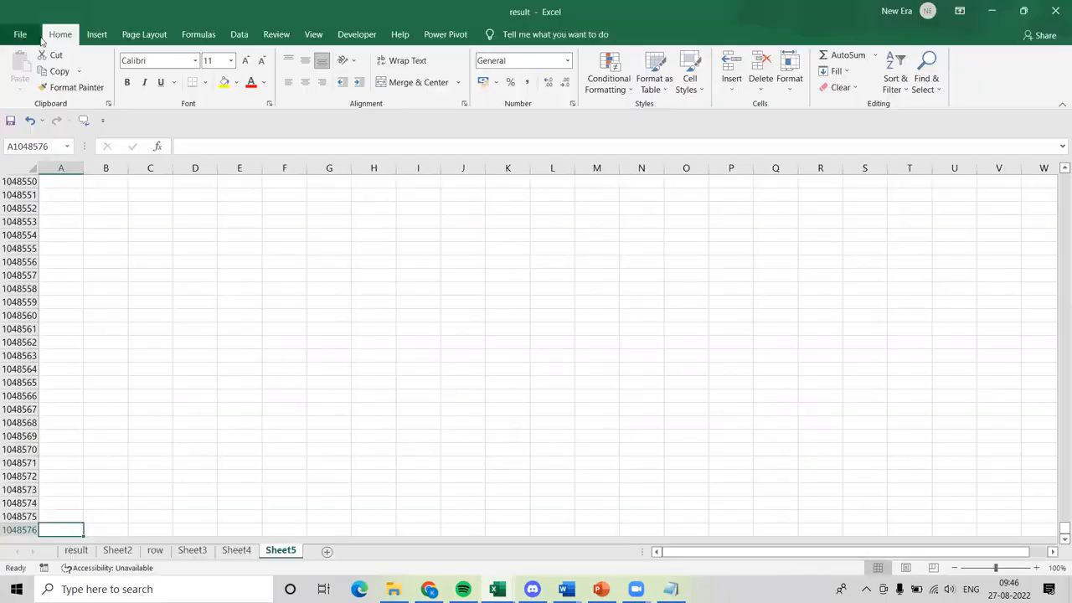
click(99, 35)
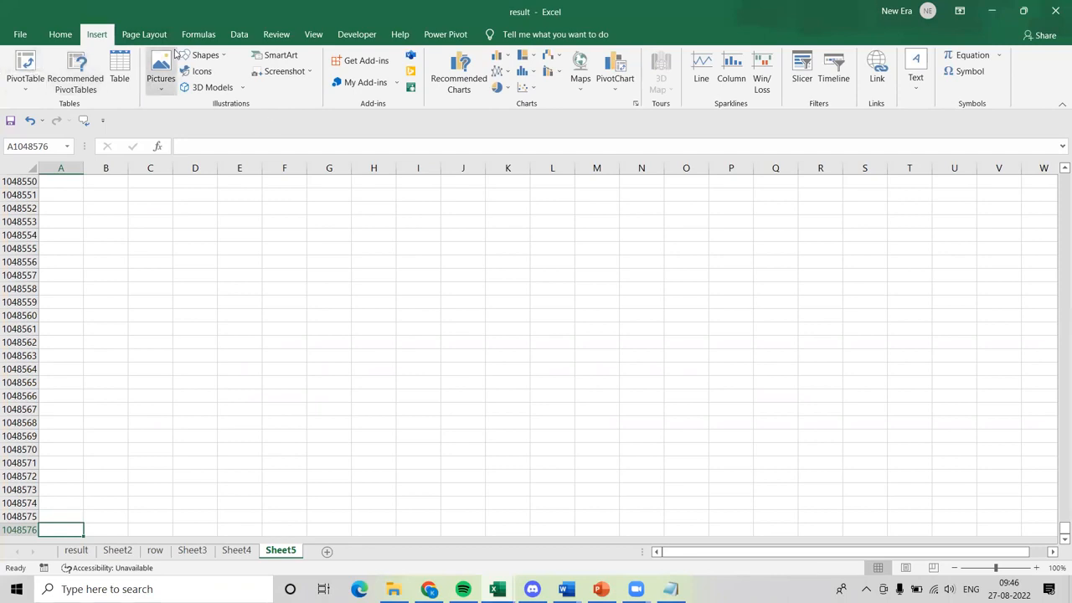
click(199, 35)
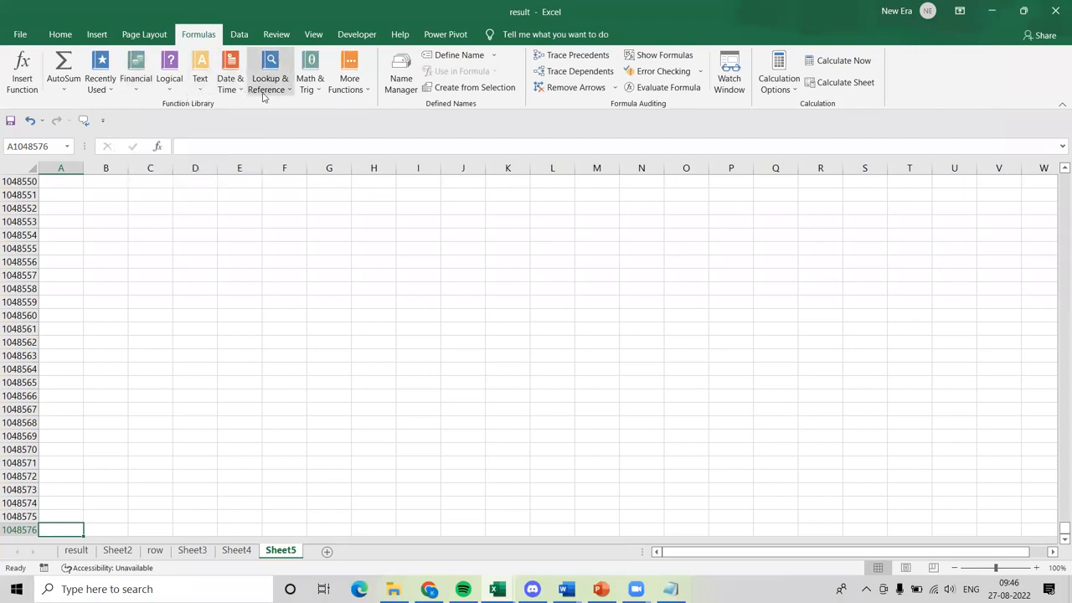
Examine the data import sources offered for files and for databases.
click(239, 35)
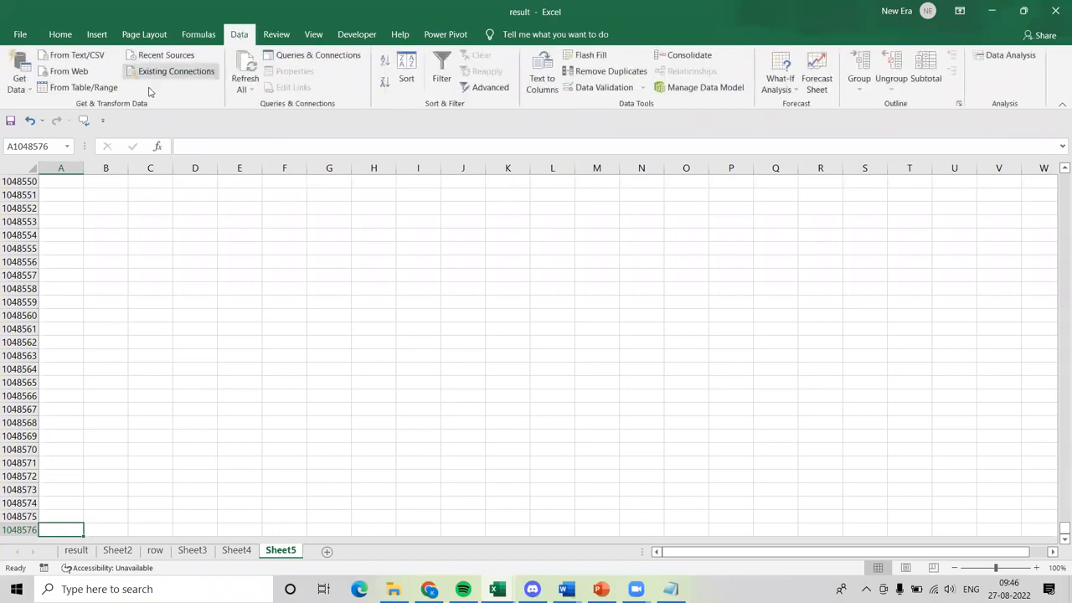
click(24, 94)
mouse_move(67, 118)
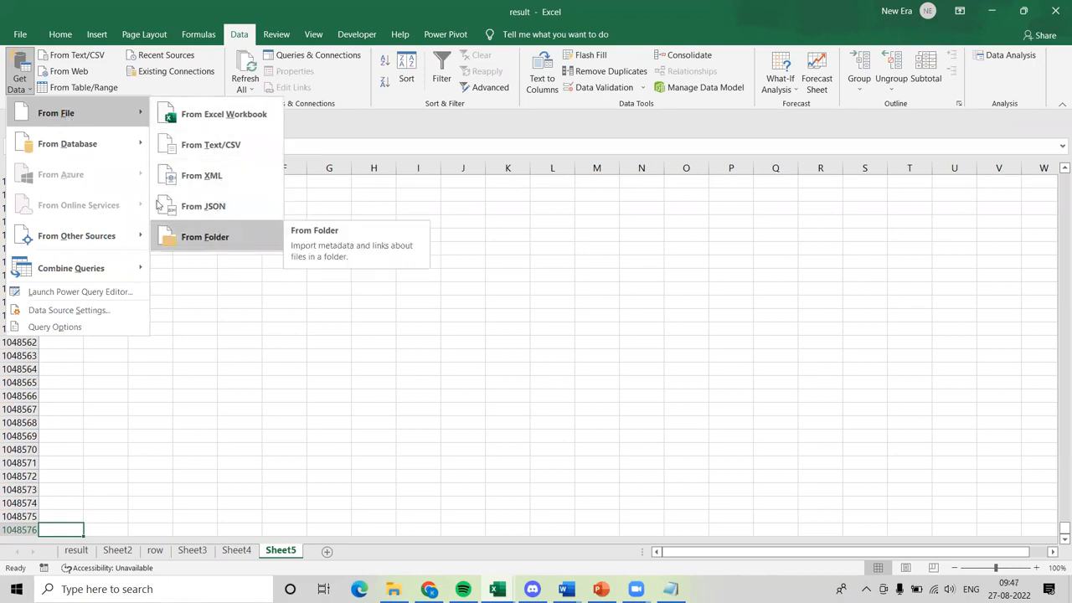
mouse_move(96, 149)
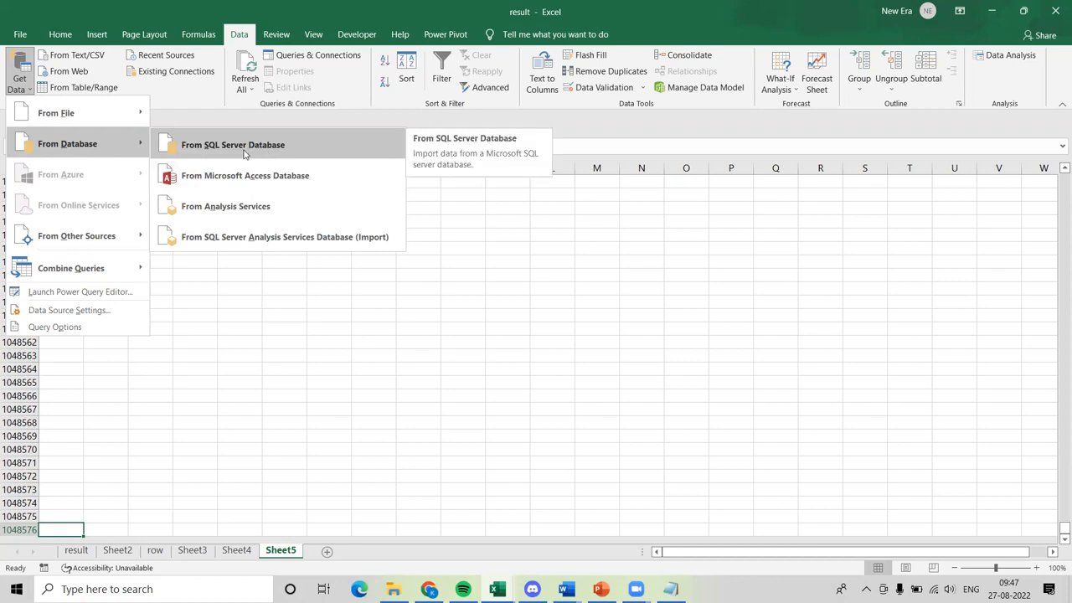
click(282, 283)
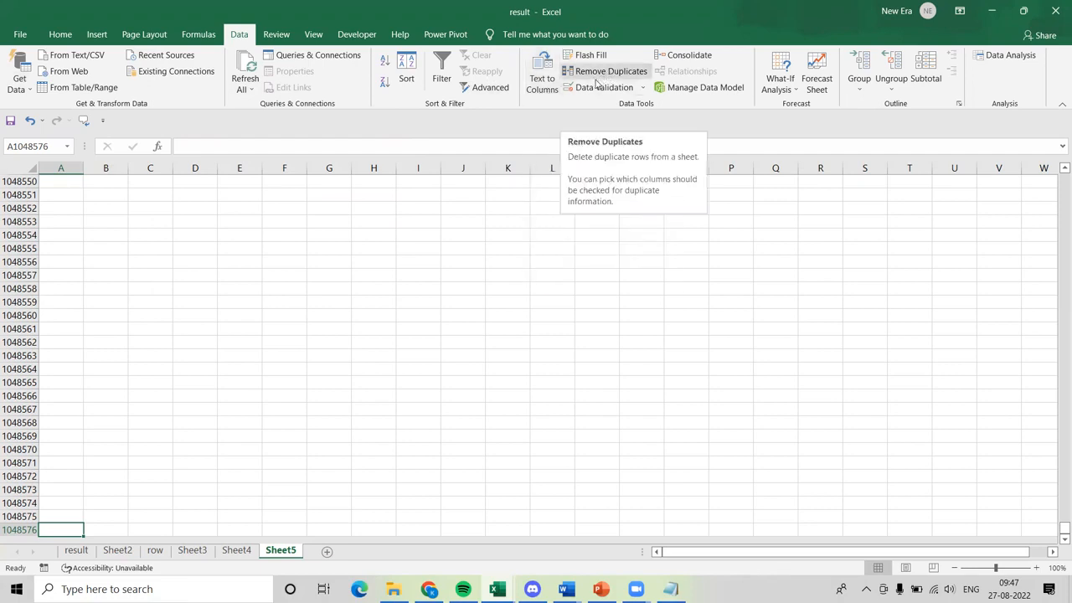
Examine the Data Validation options and the proofing, comment and protection commands.
click(642, 88)
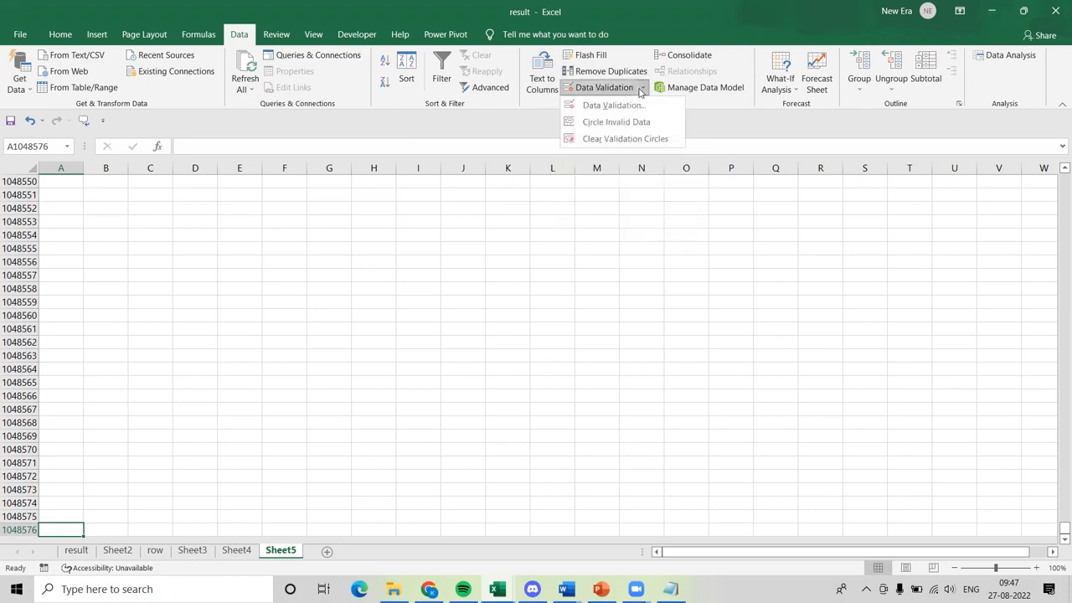
click(666, 216)
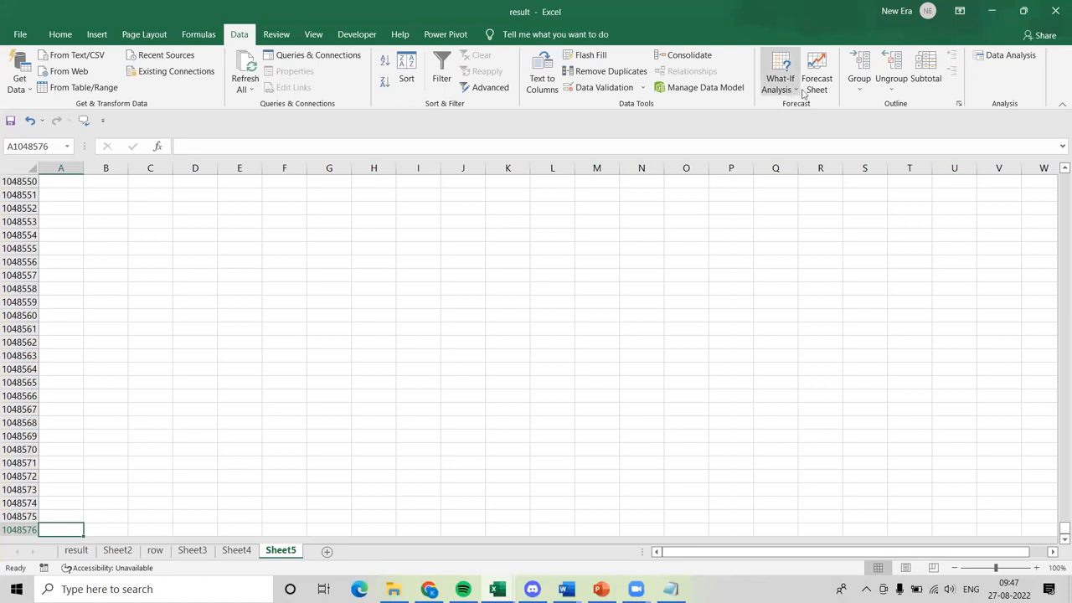
click(277, 35)
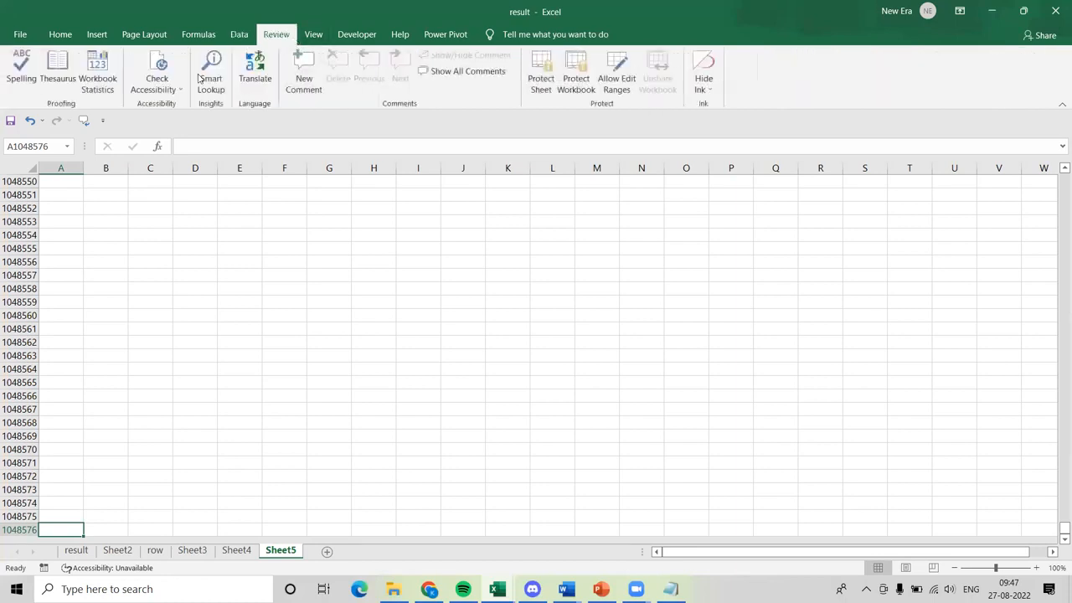
Hide the gridlines on Sheet5, return to cell A1, and show the gridlines again.
click(316, 40)
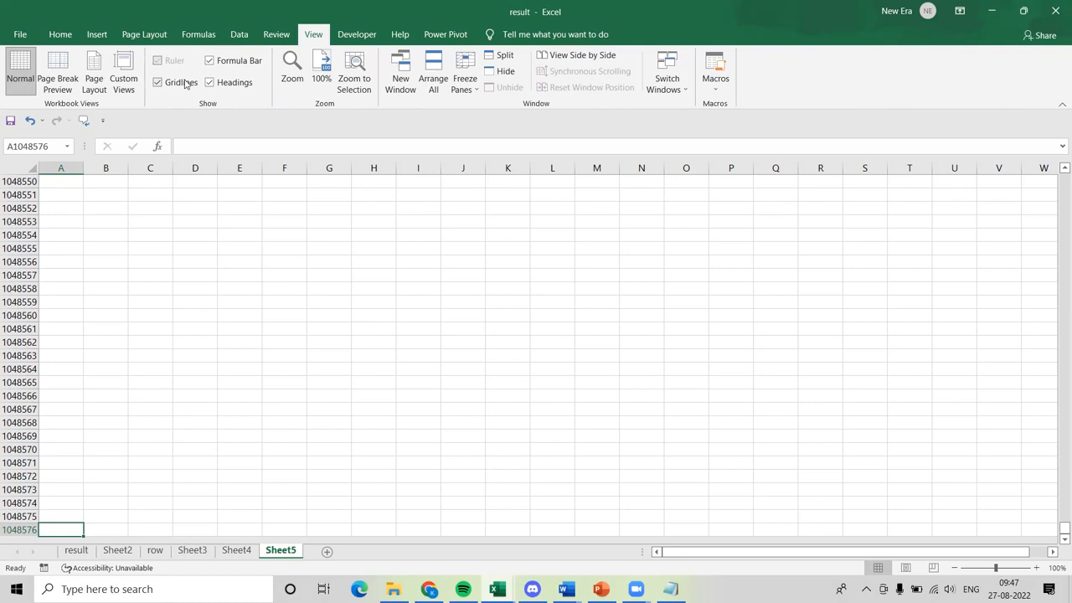
click(137, 206)
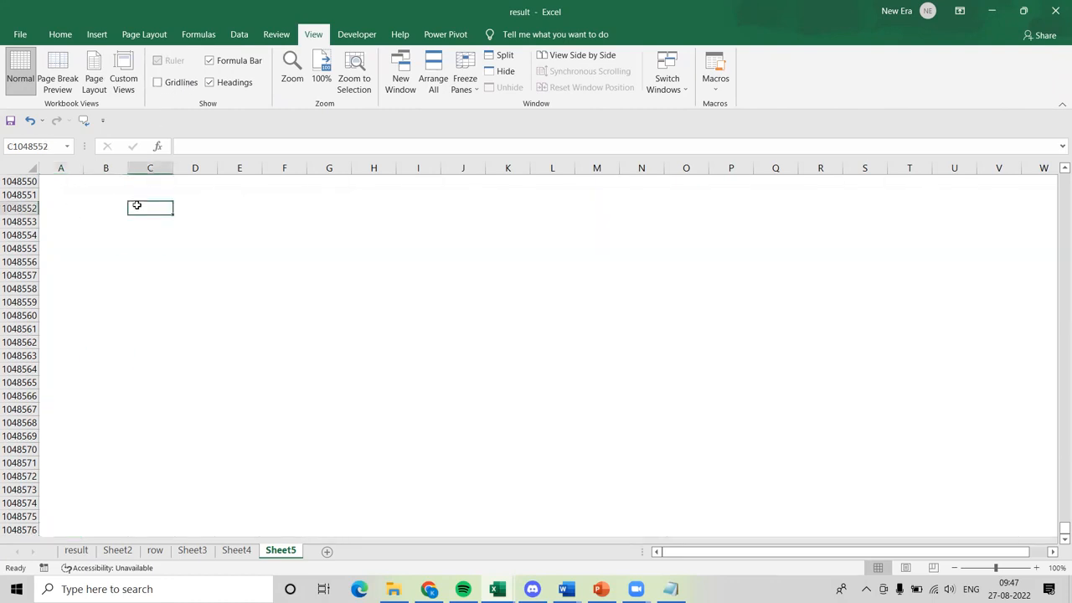
key(ctrl+Up)
key(ctrl+Left)
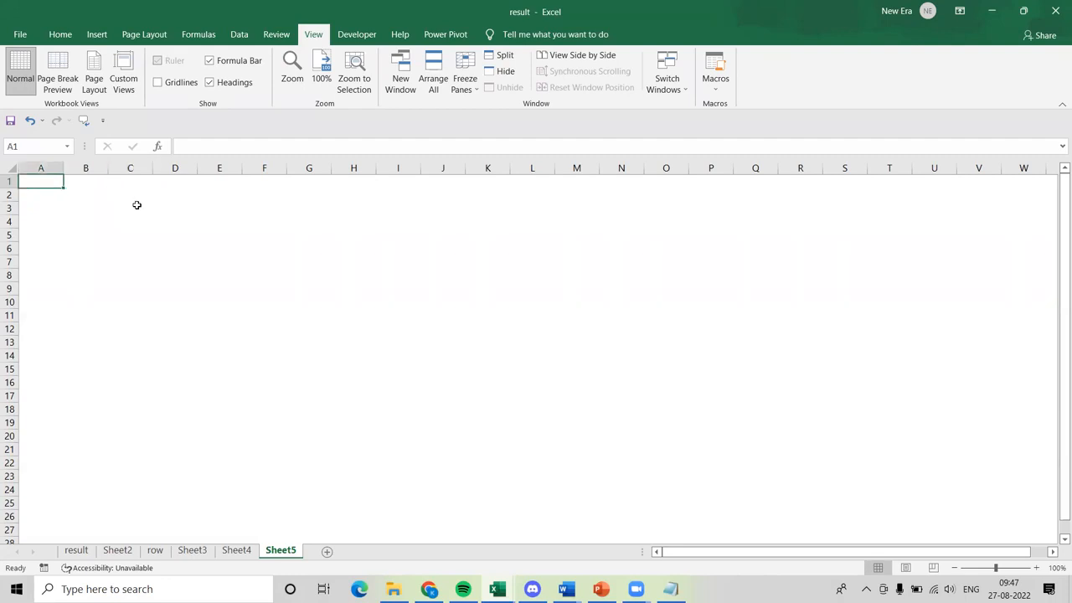
click(158, 83)
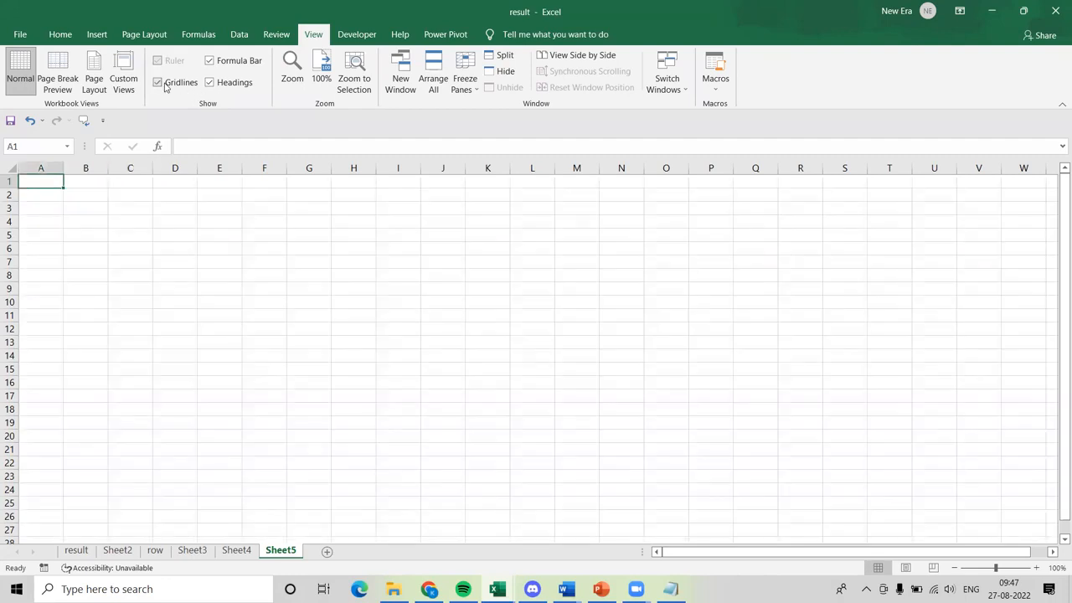
Hide the row and column headings and show them again, and do the same with the formula bar.
click(232, 83)
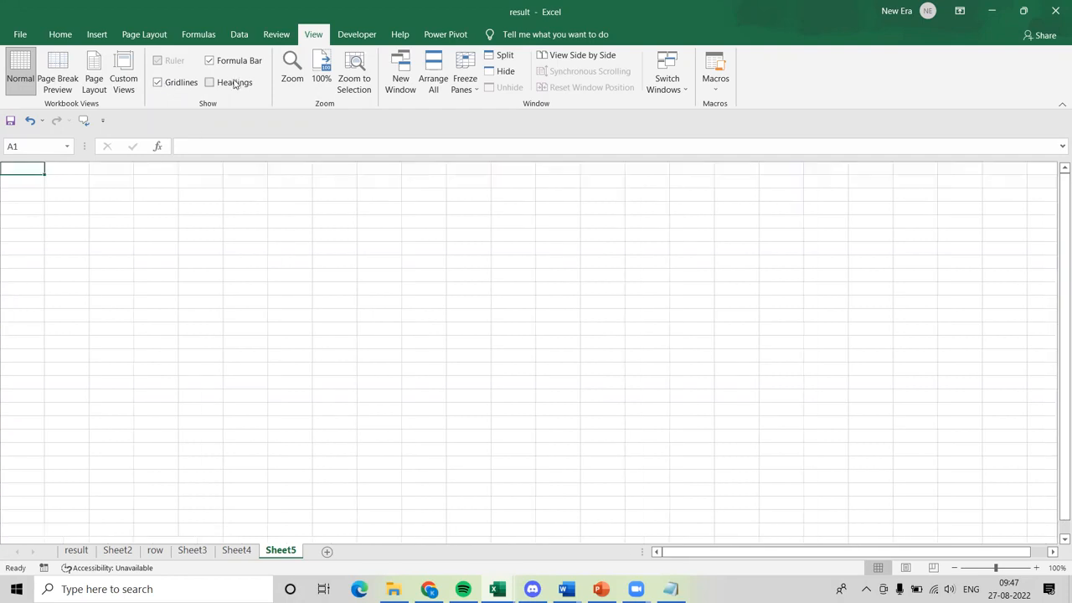
click(236, 82)
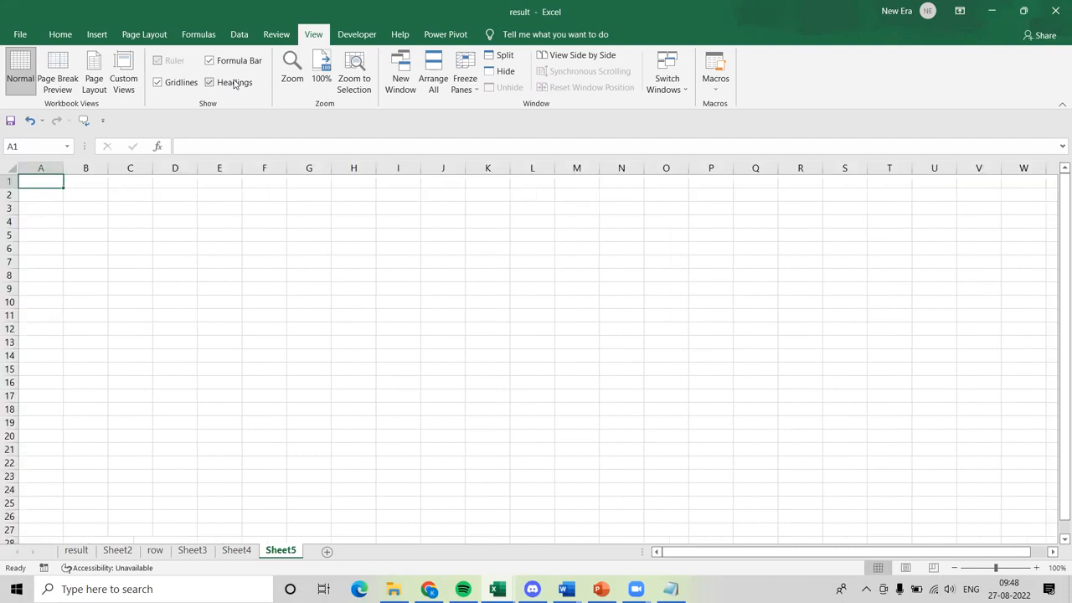
click(235, 62)
click(235, 63)
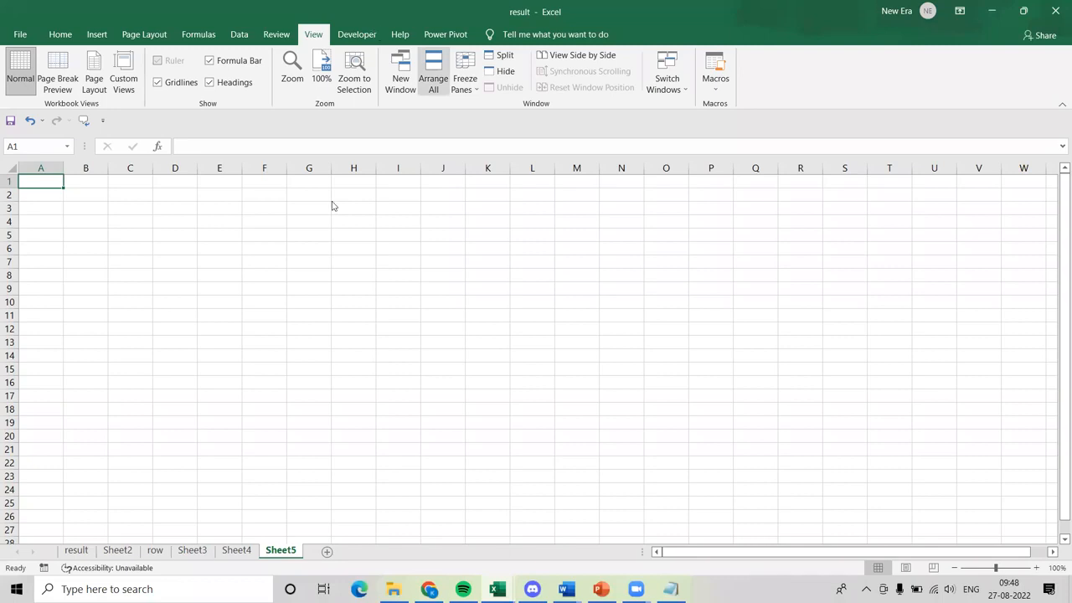
click(351, 234)
Open the Visual Basic editor for the result workbook, return to Sheet5, and switch to the editor and back once more.
click(356, 34)
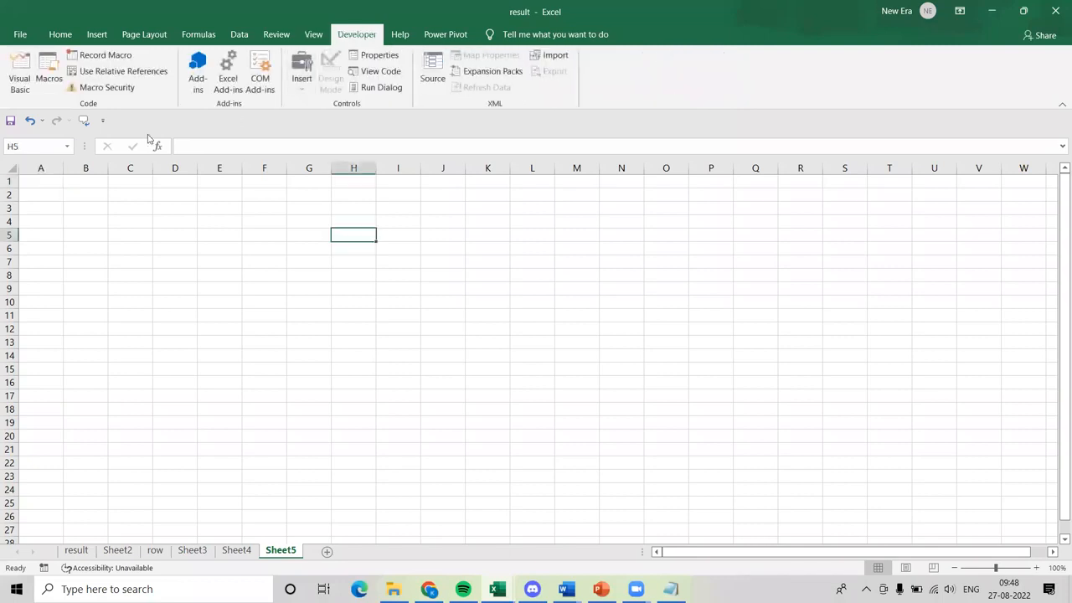
click(17, 89)
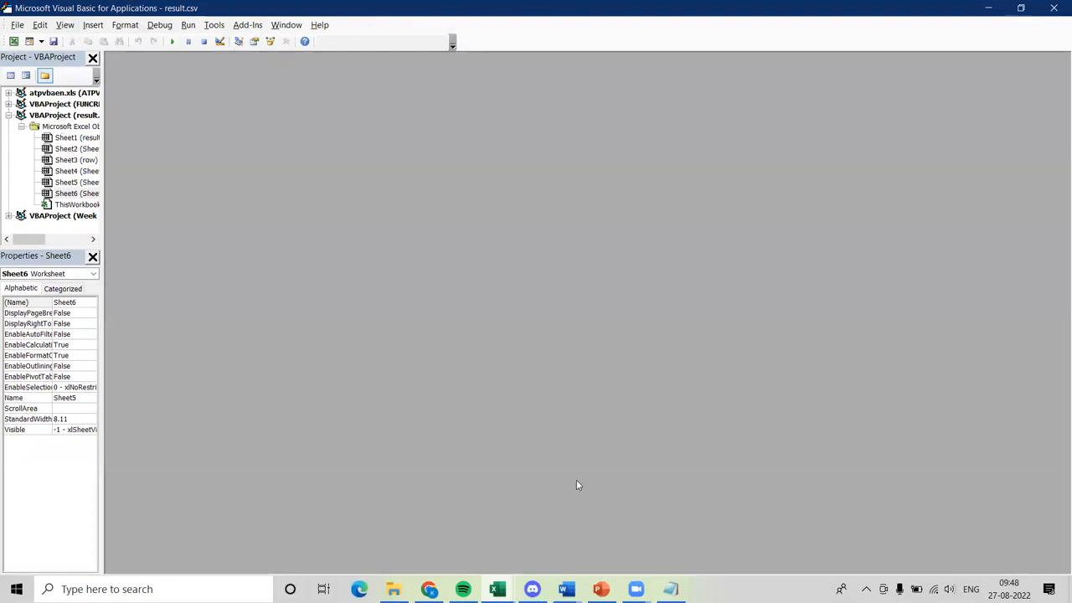
click(497, 589)
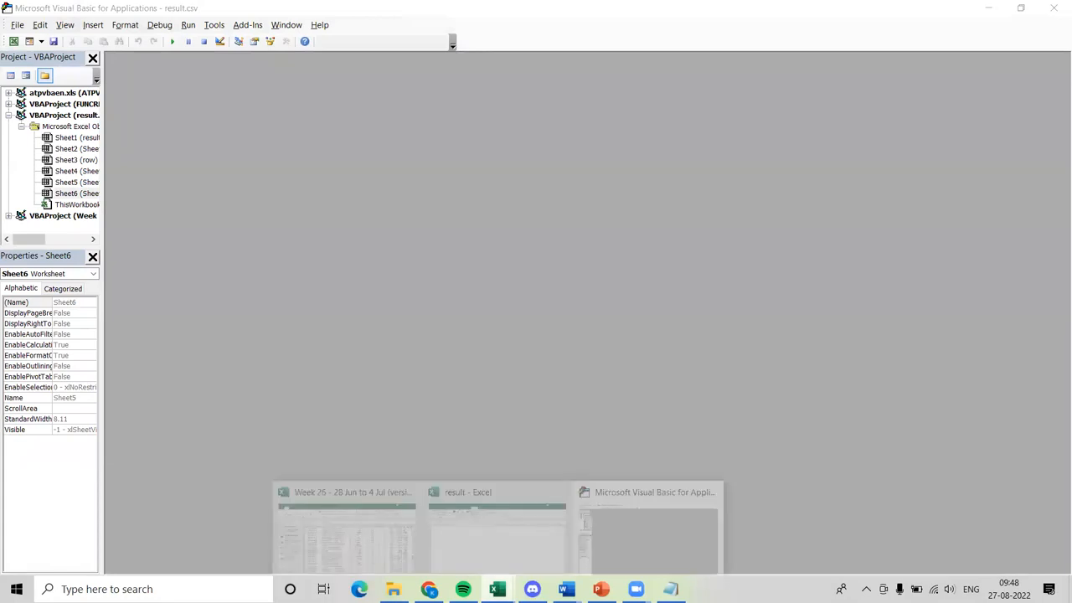
click(470, 548)
click(233, 217)
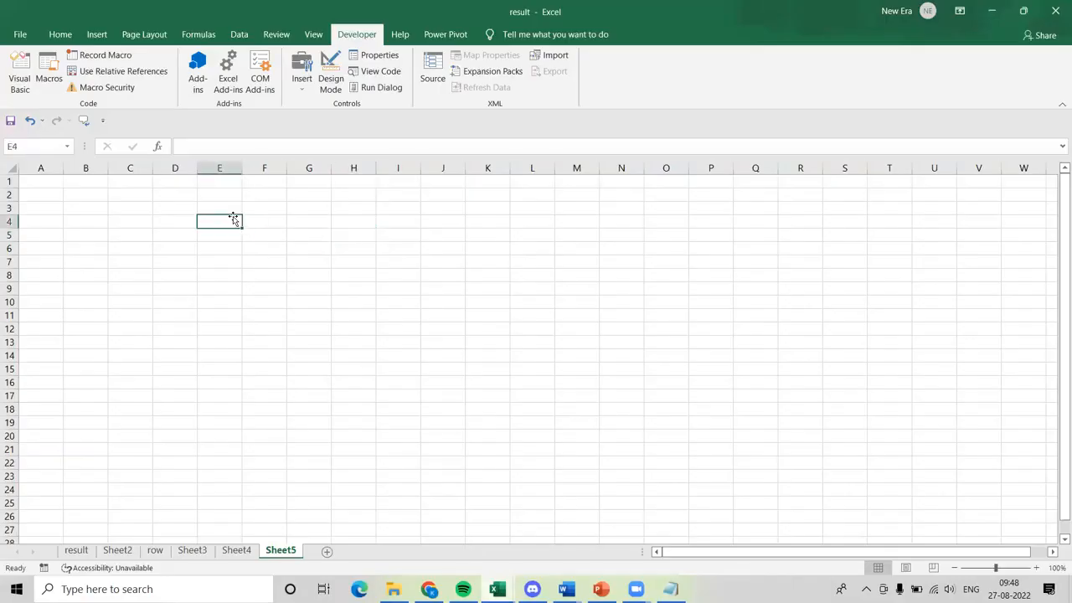
click(244, 312)
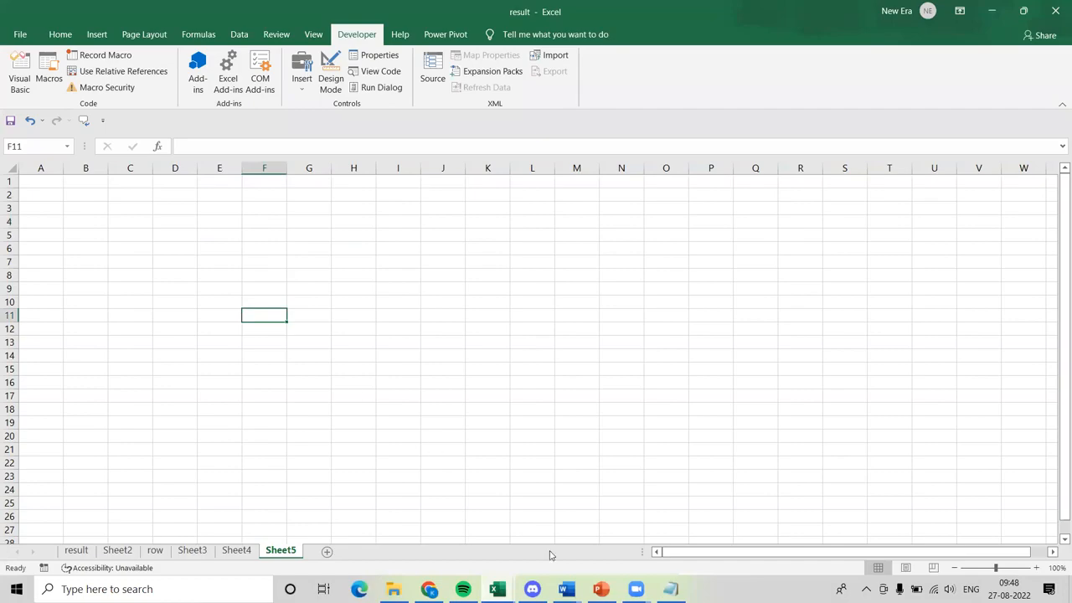
key(alt+F11)
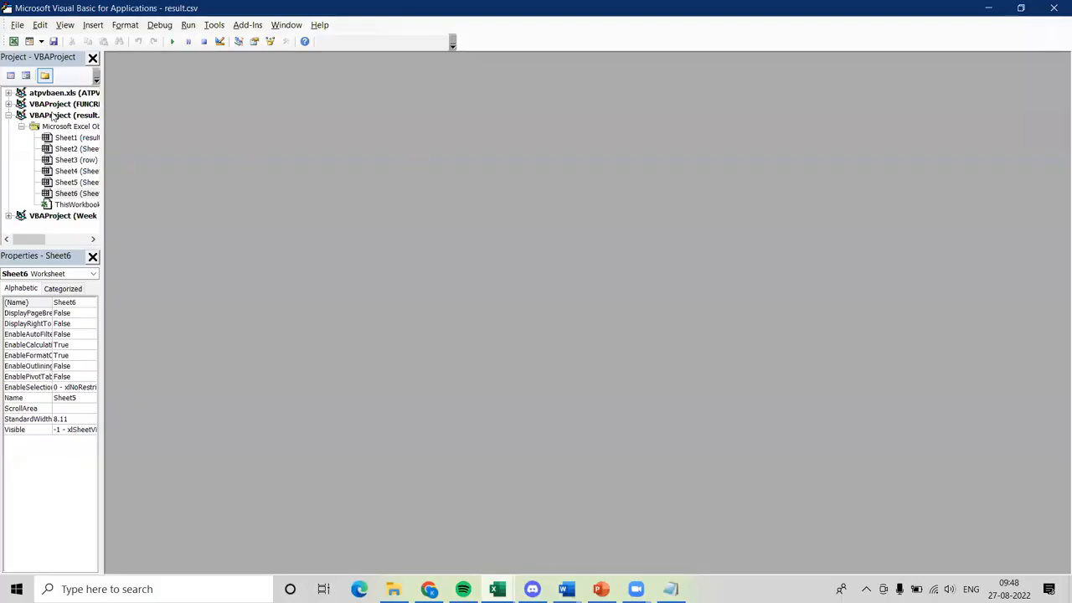
key(alt+F11)
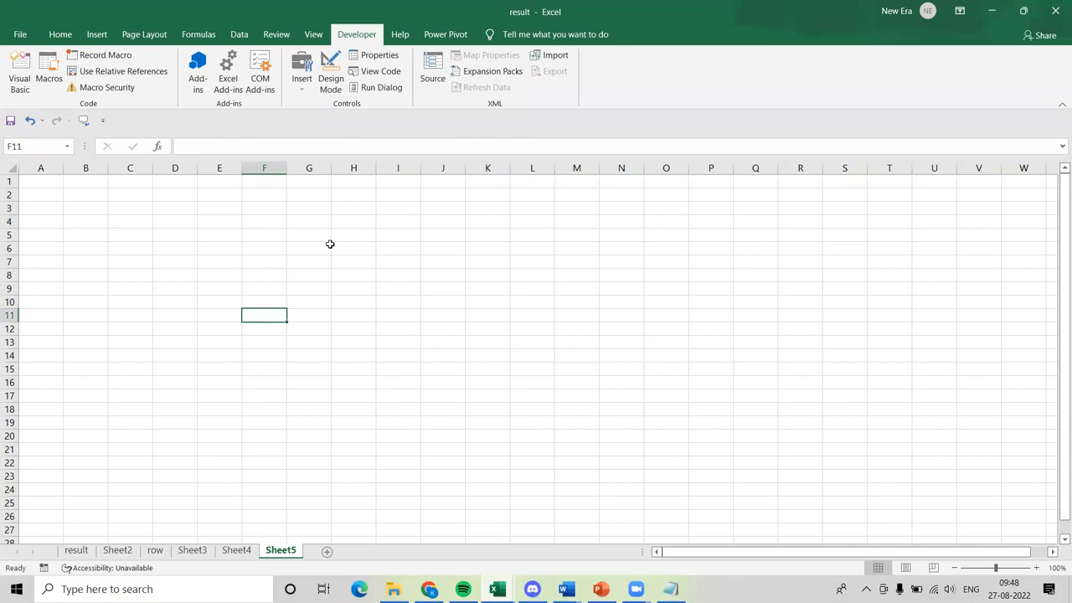
click(290, 260)
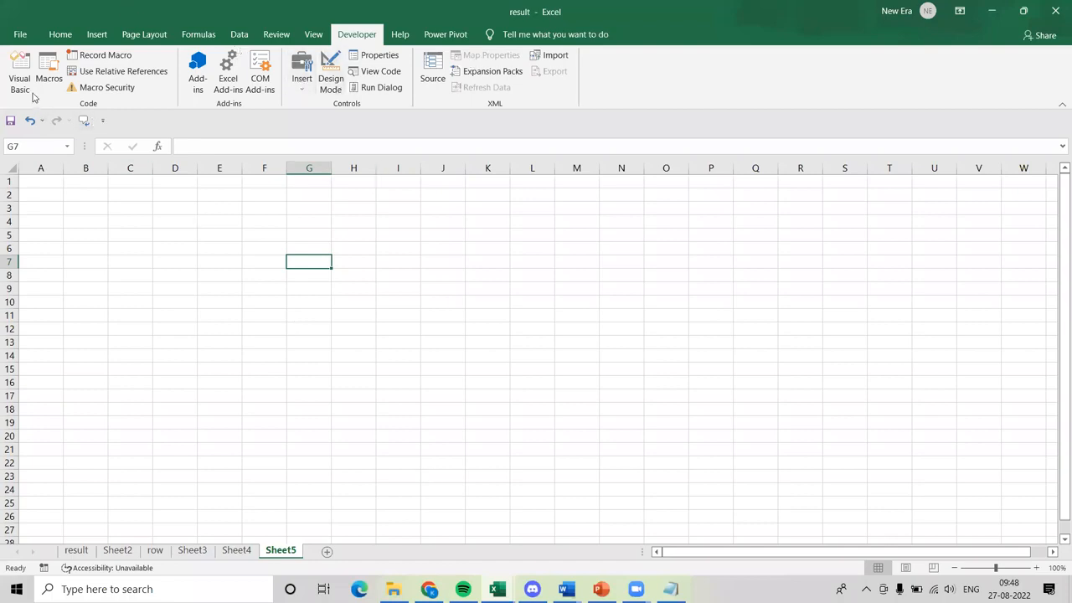
Bring back the Home commands and go to the result sheet with the employee data and PivotTable.
click(20, 34)
click(18, 42)
click(71, 39)
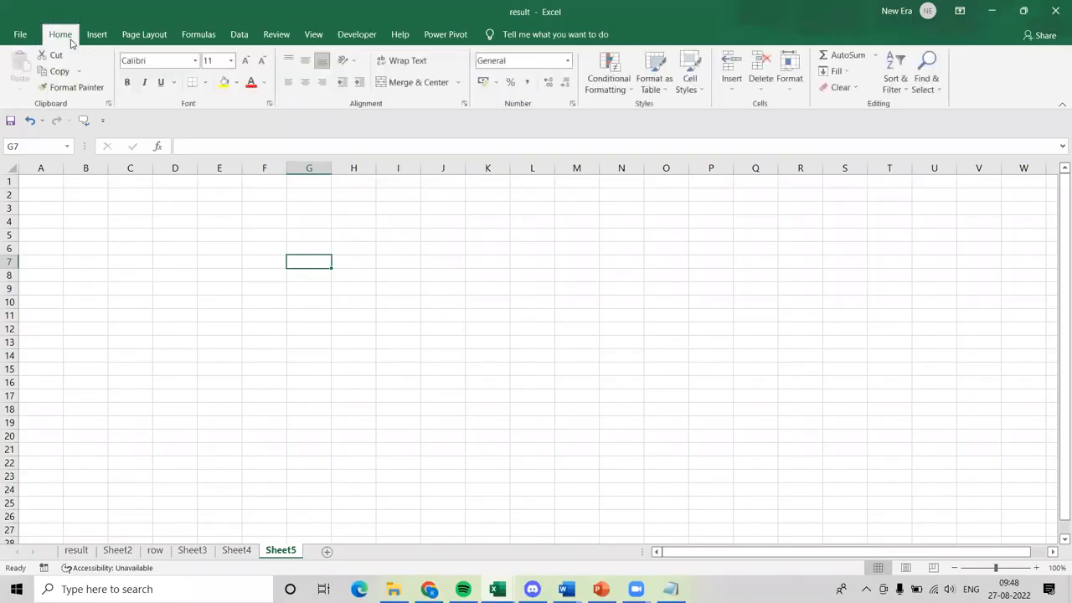
click(224, 313)
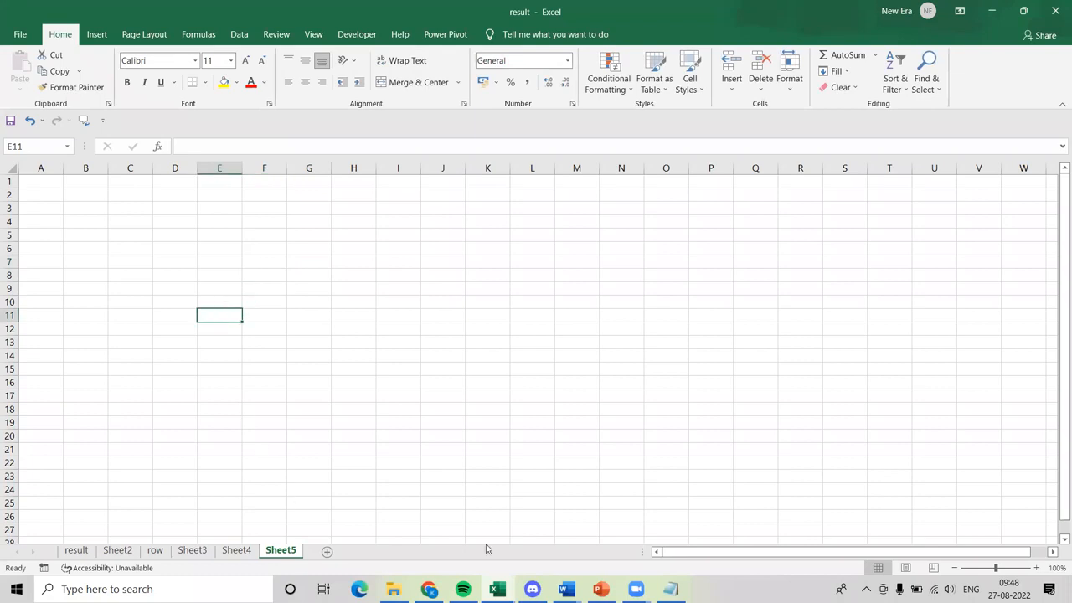
click(76, 550)
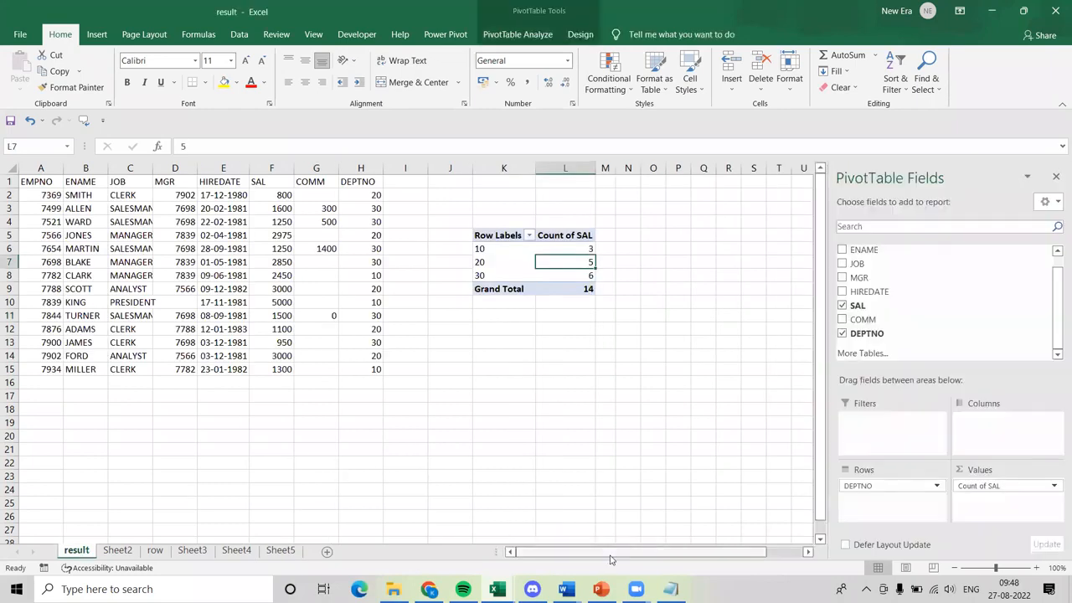
click(636, 589)
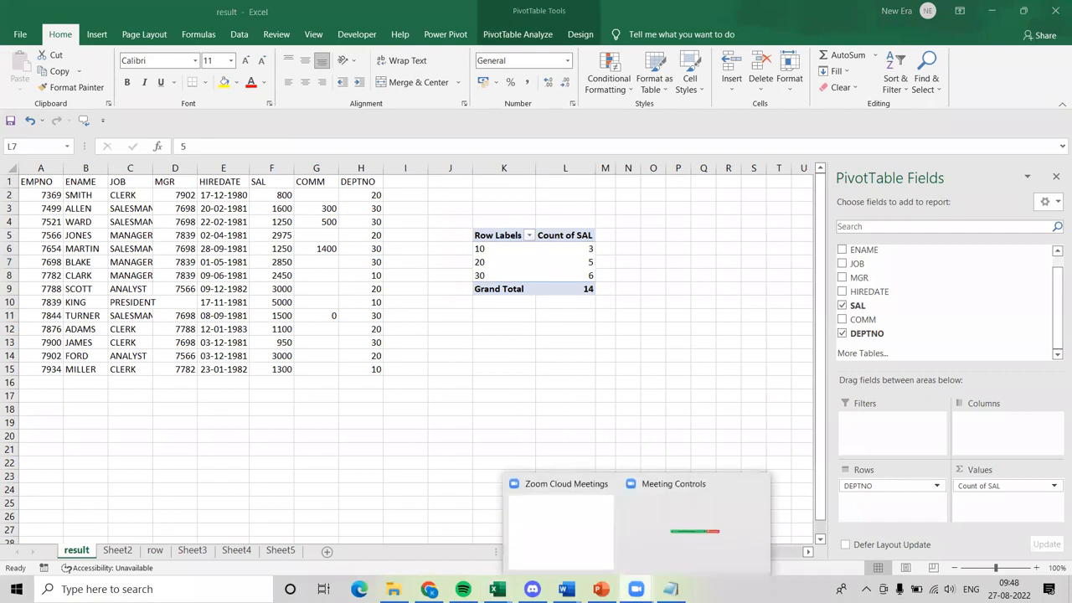
click(676, 531)
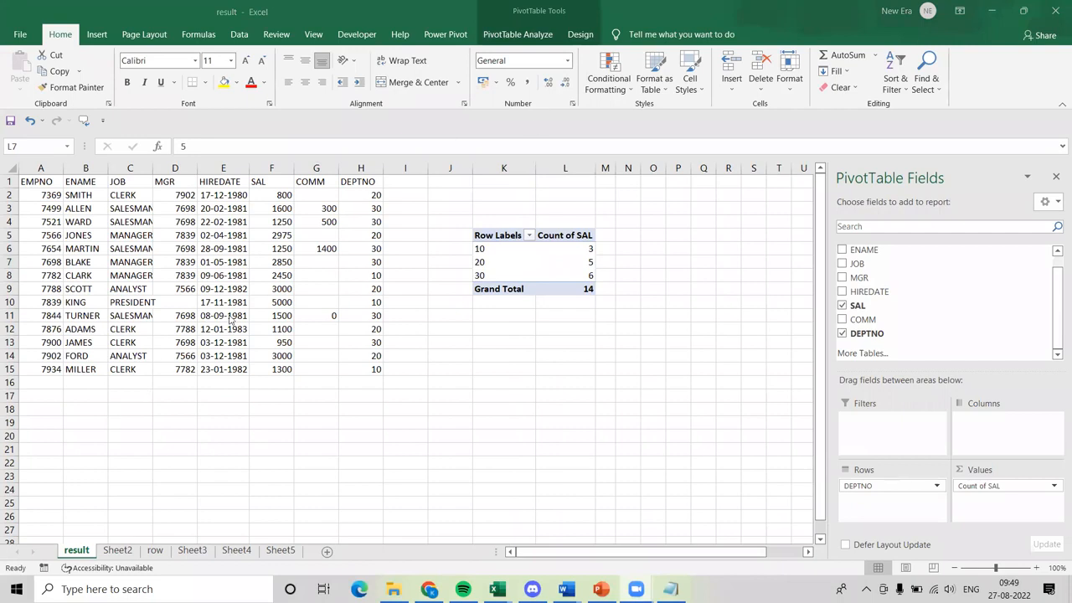
Go to Sheet3 and point out column A and row 1 by selecting each in full.
click(192, 549)
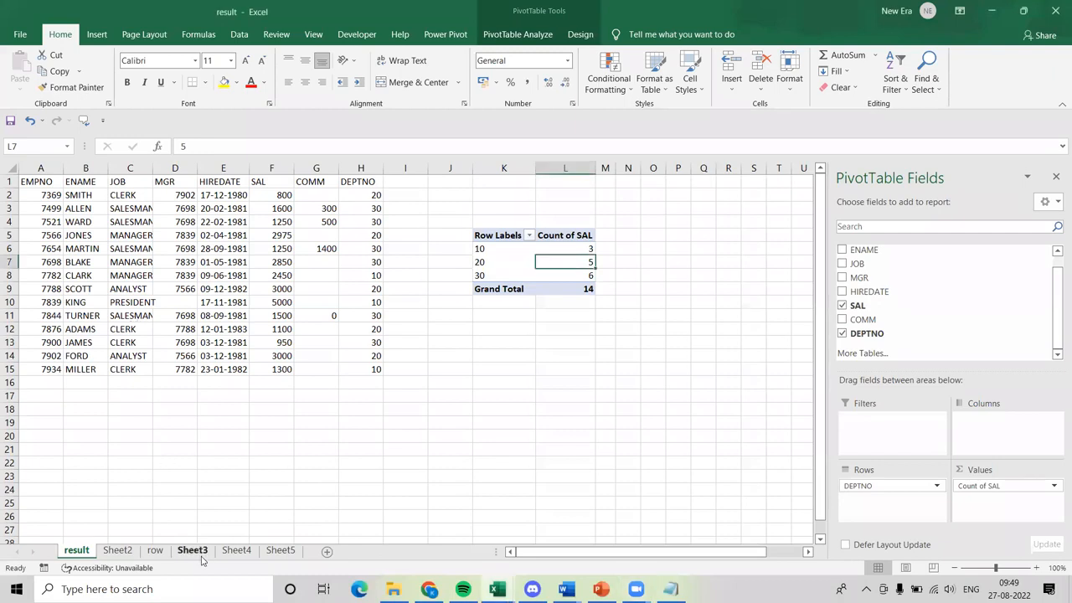
click(193, 551)
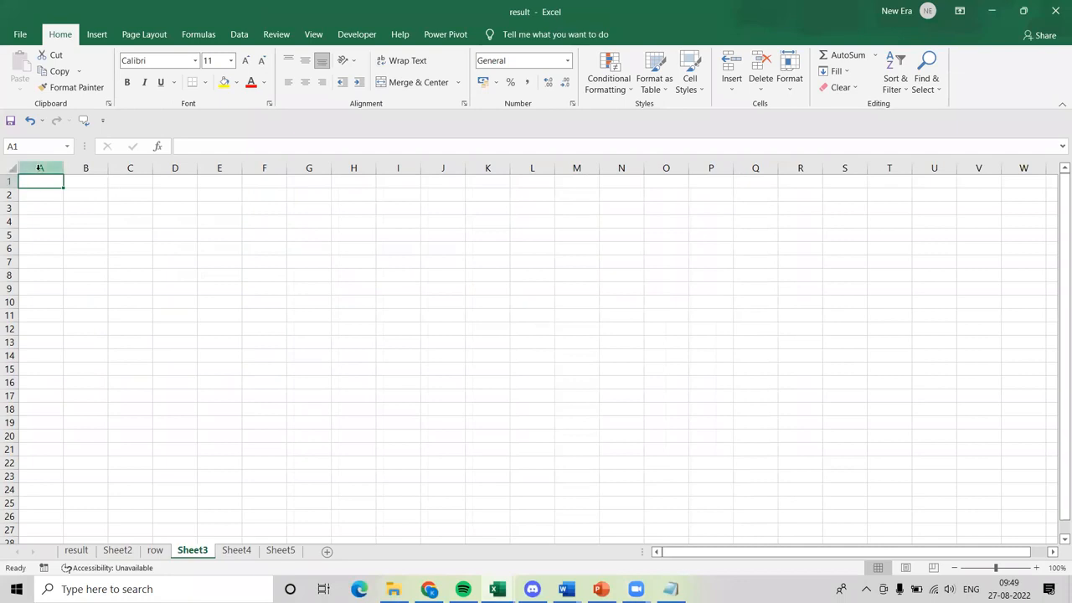
click(40, 167)
click(8, 181)
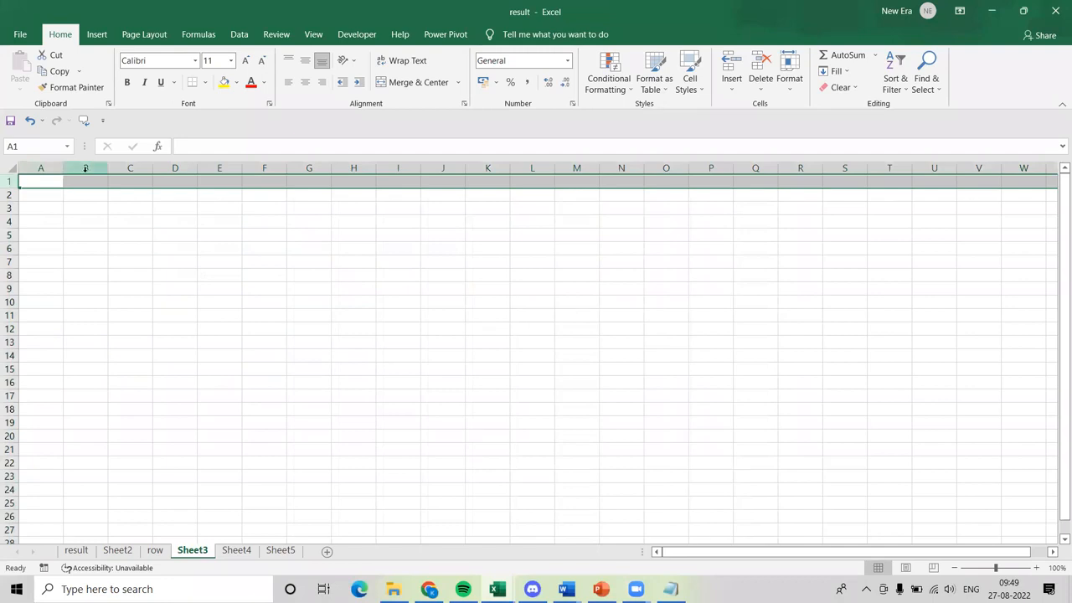
click(47, 167)
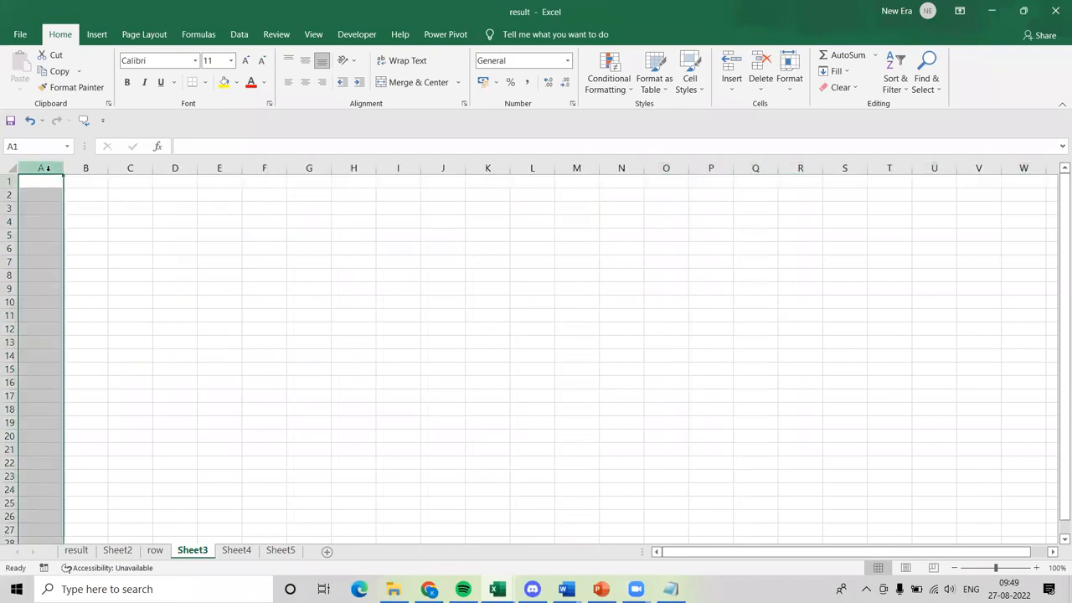
click(154, 208)
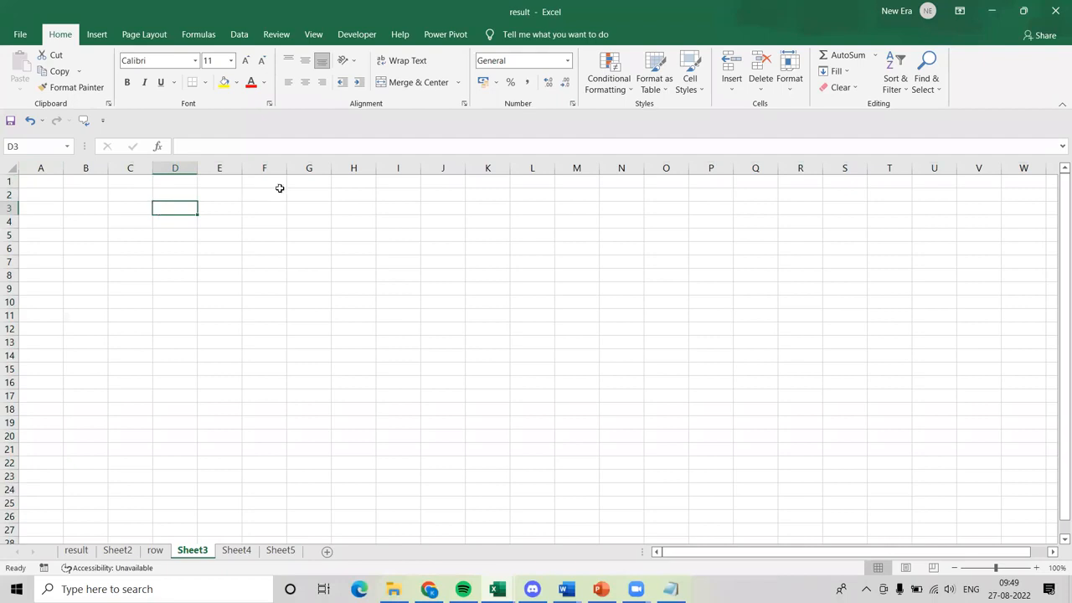
click(223, 197)
click(45, 181)
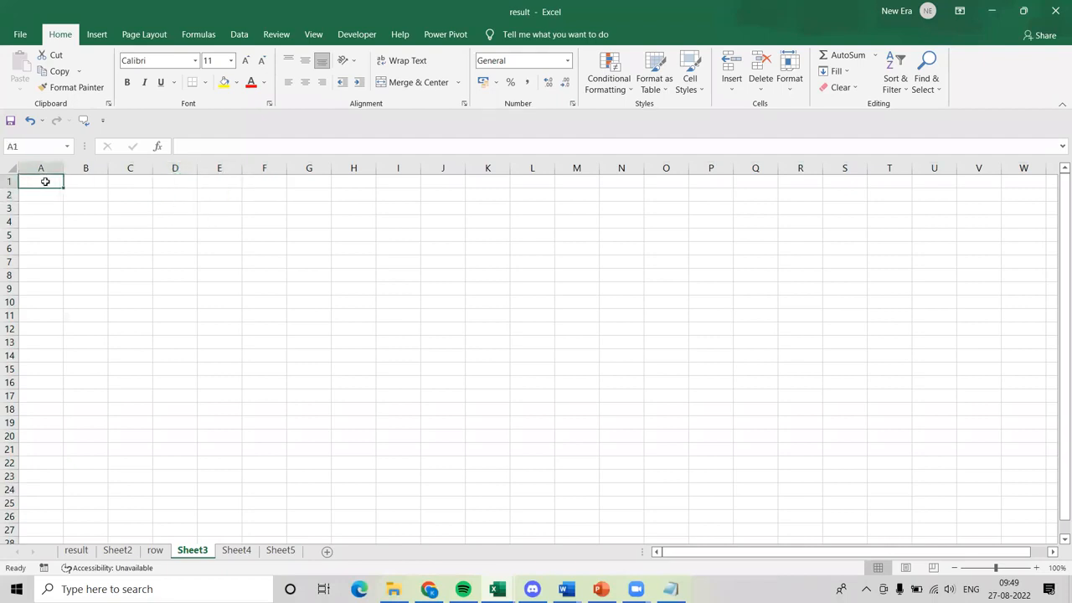
text(sn)
key(BackSpace)
key(BackSpace)
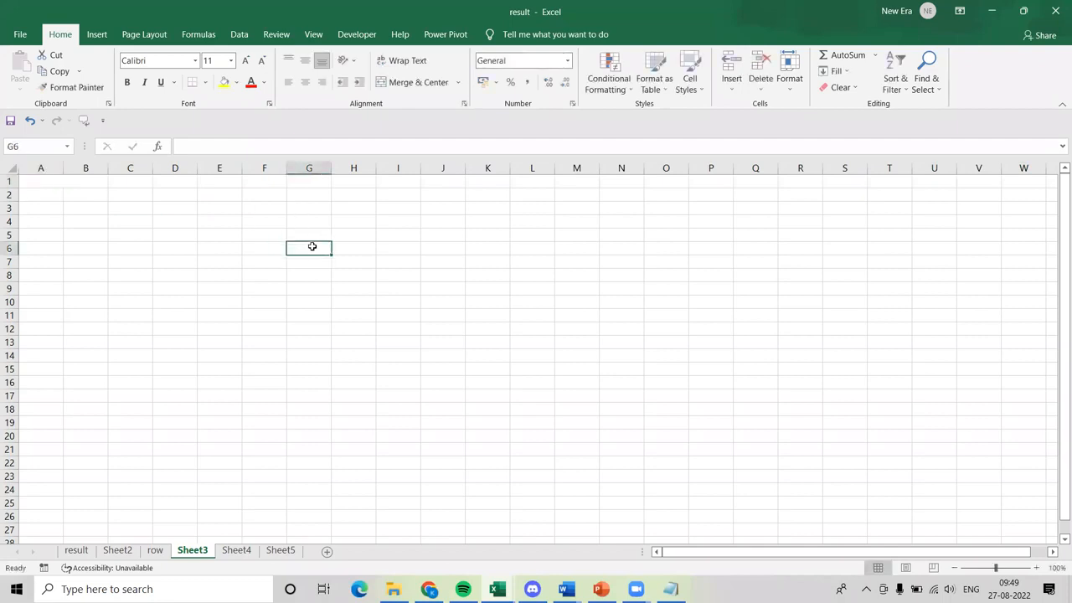
Enter "what is report" in cell D8 of Sheet3 and autofit column D to the text.
click(191, 277)
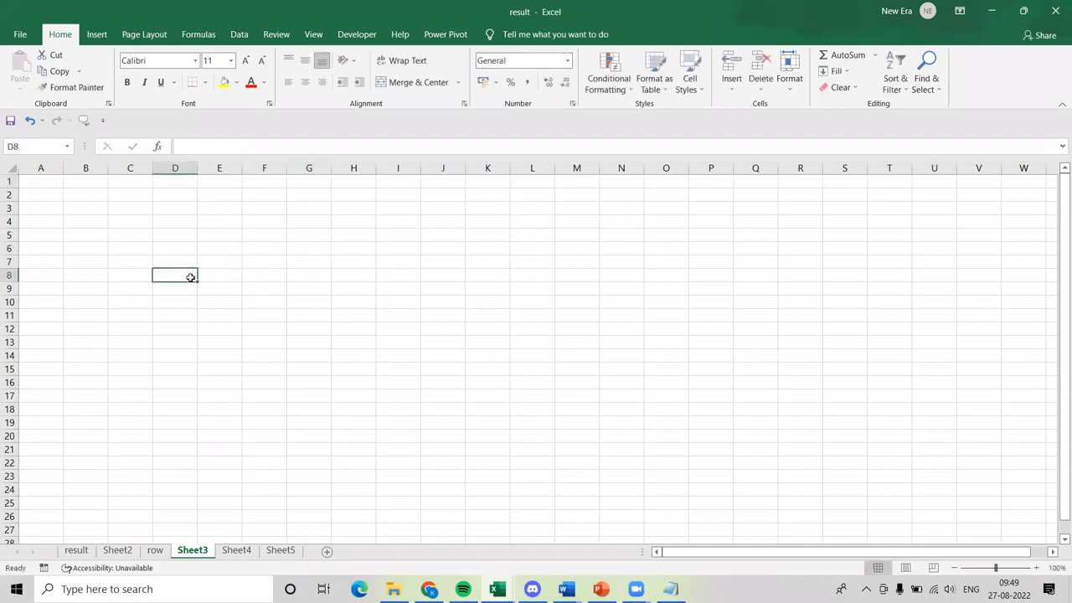
text(what is)
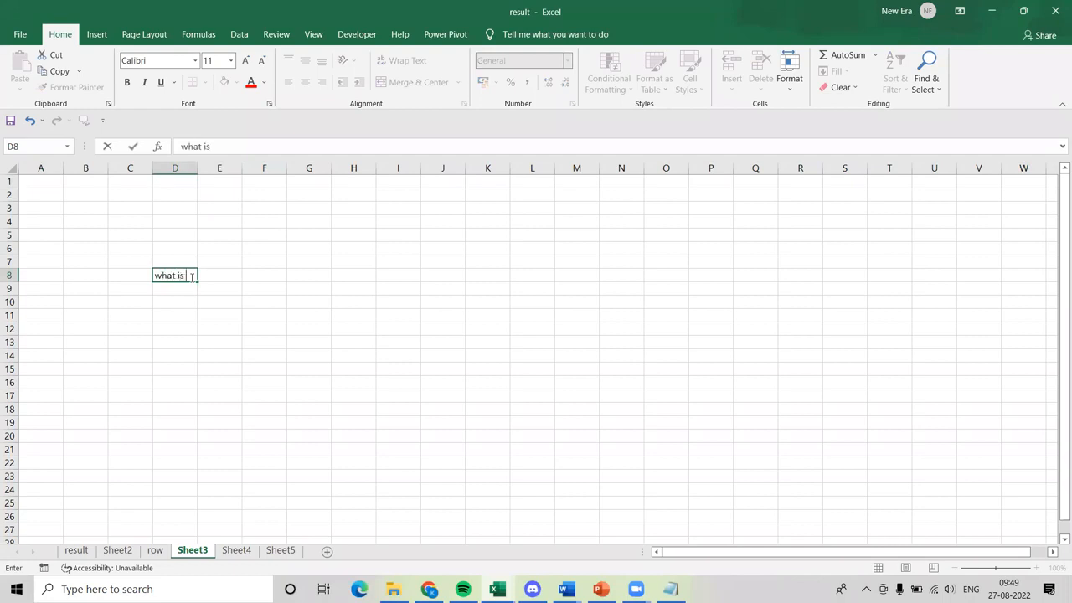
text( repor)
key(Return)
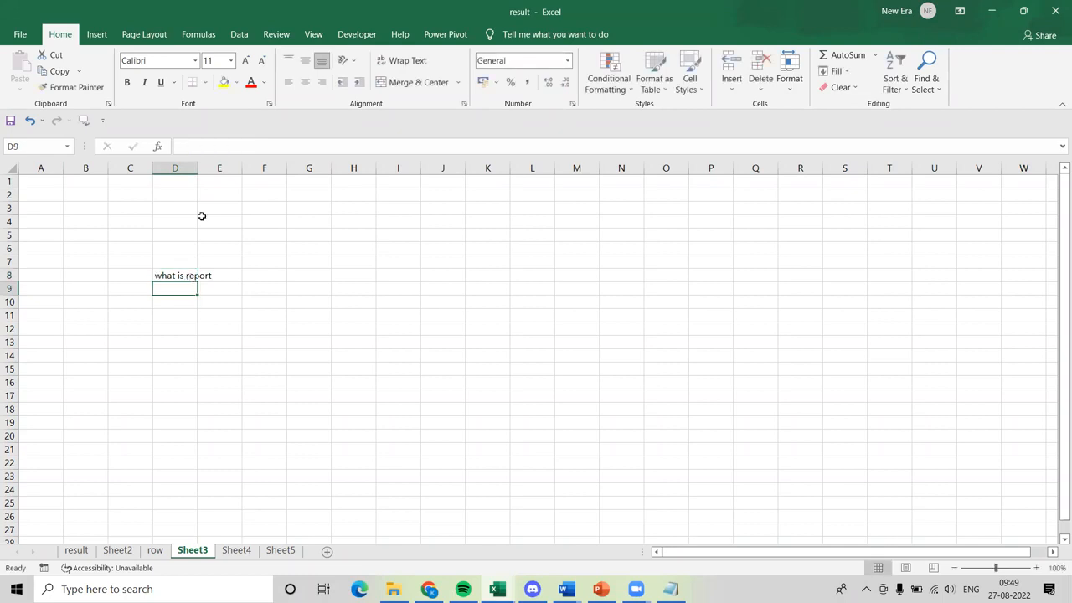
double_click(192, 168)
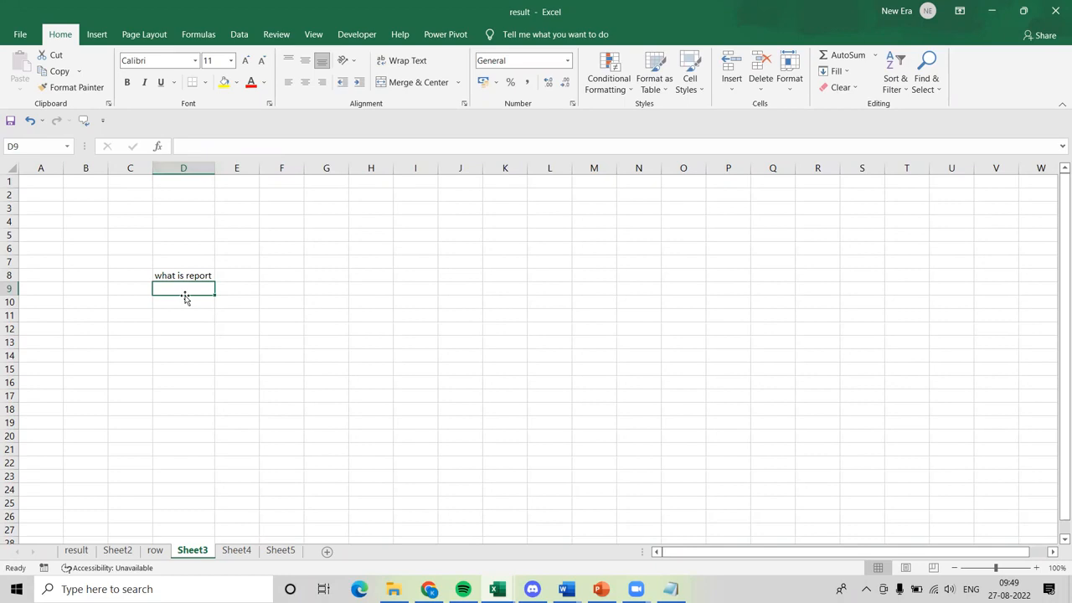
click(153, 551)
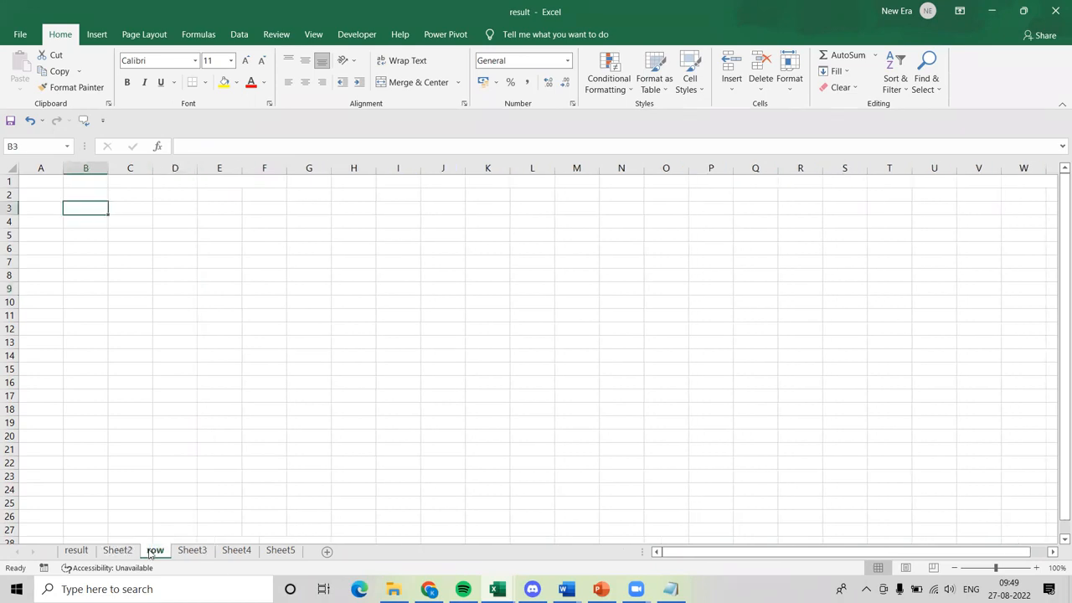
click(192, 550)
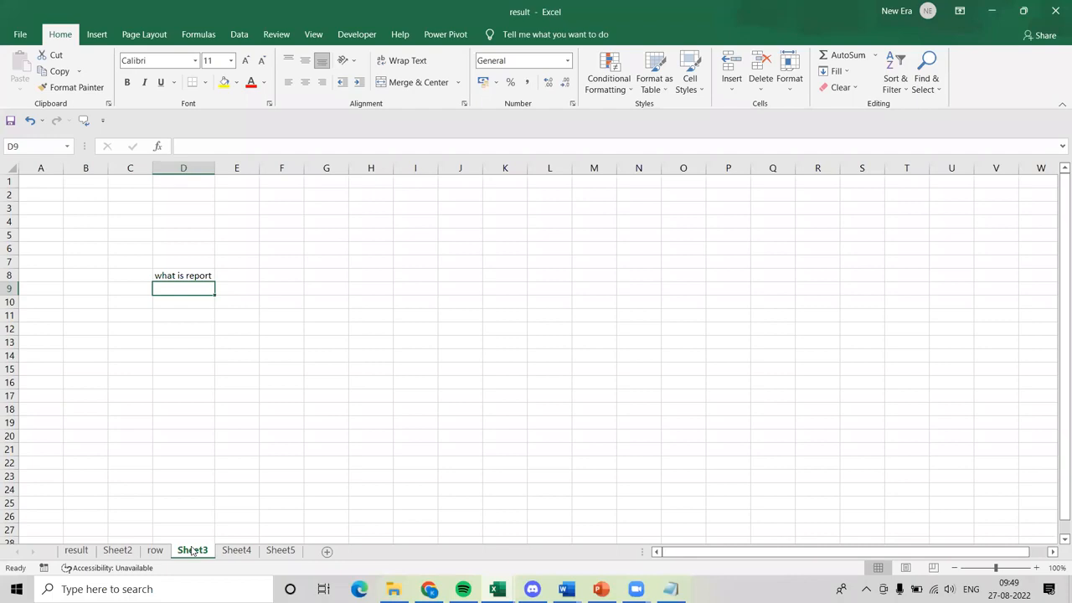
click(183, 302)
text(a)
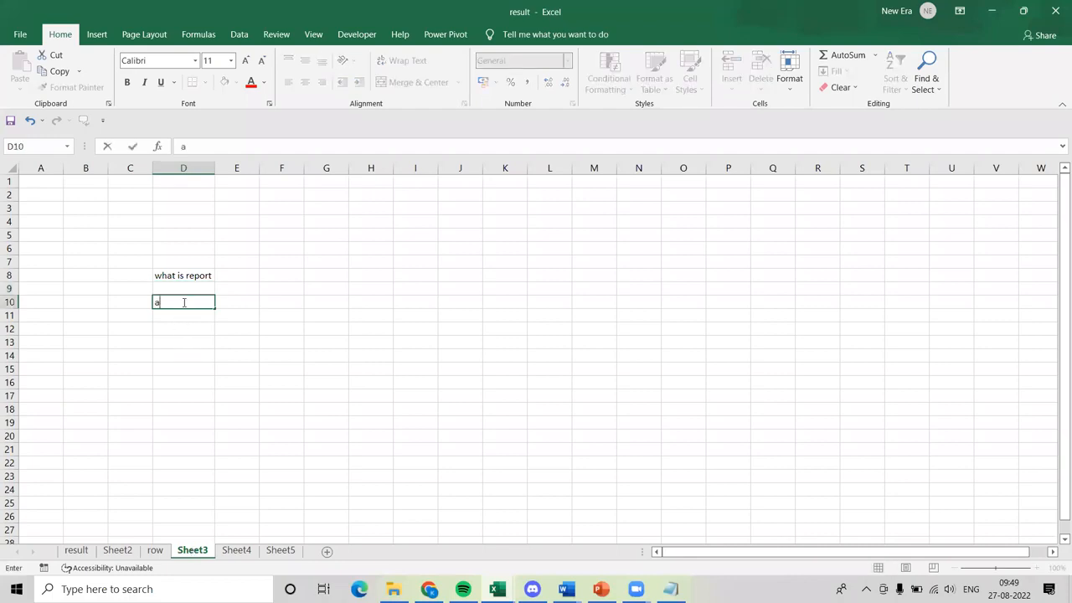
List "sum" in cell E10 and "count" in cell E11 of Sheet3.
click(232, 302)
text(sum)
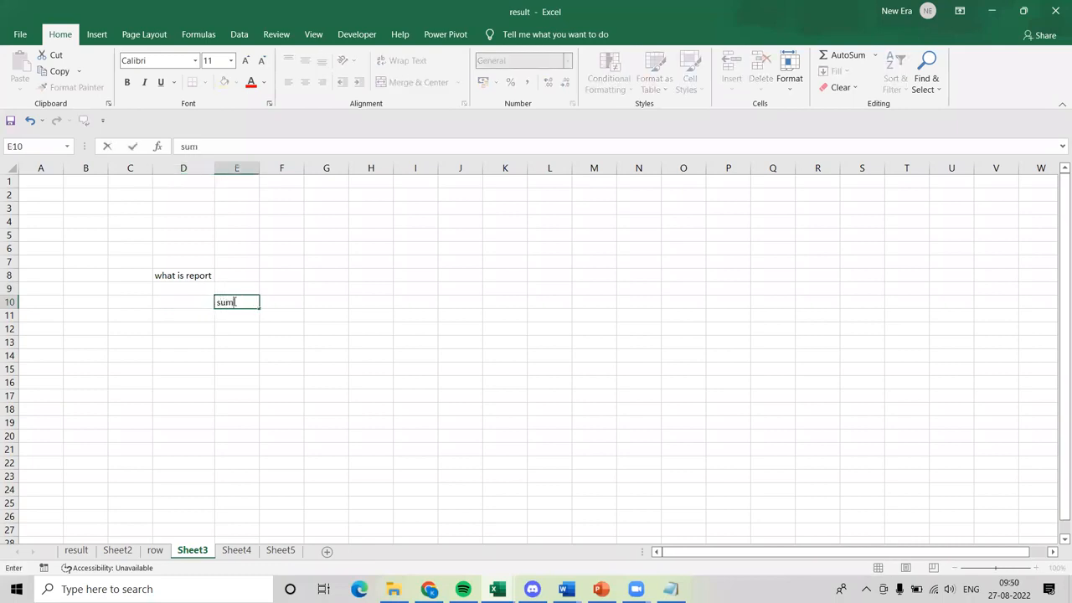
key(Return)
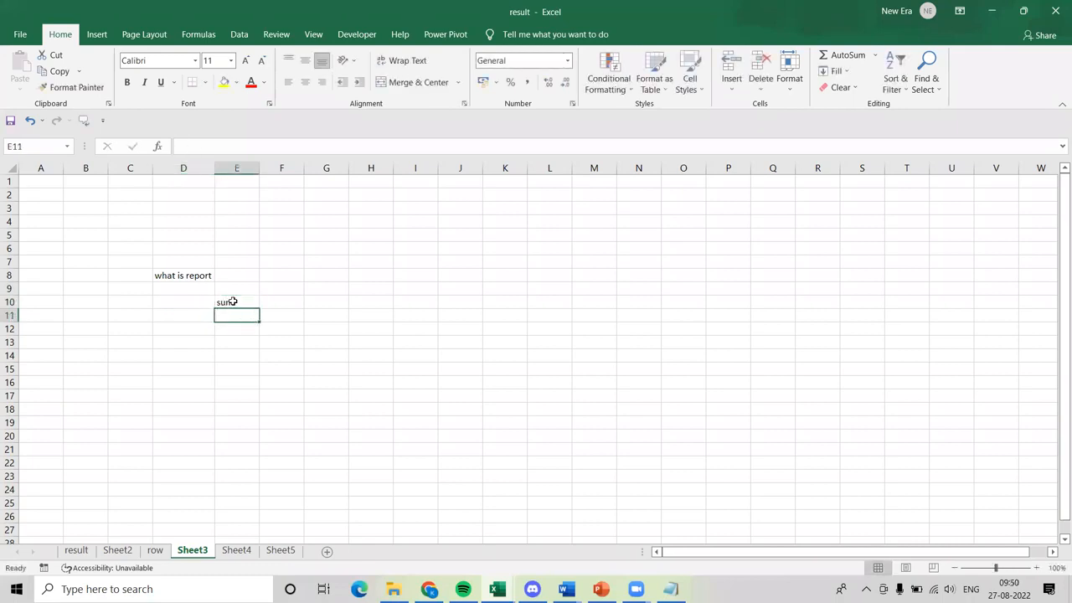
text(count)
key(Return)
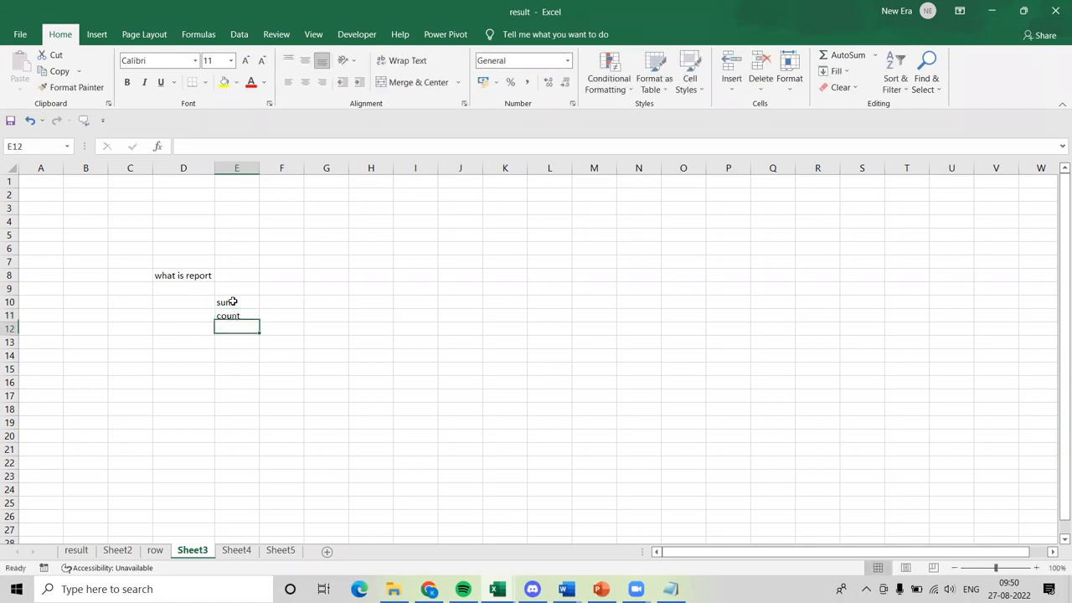
Enter "aggerat" in cell E9 of Sheet3, above the sum and count entries.
click(231, 292)
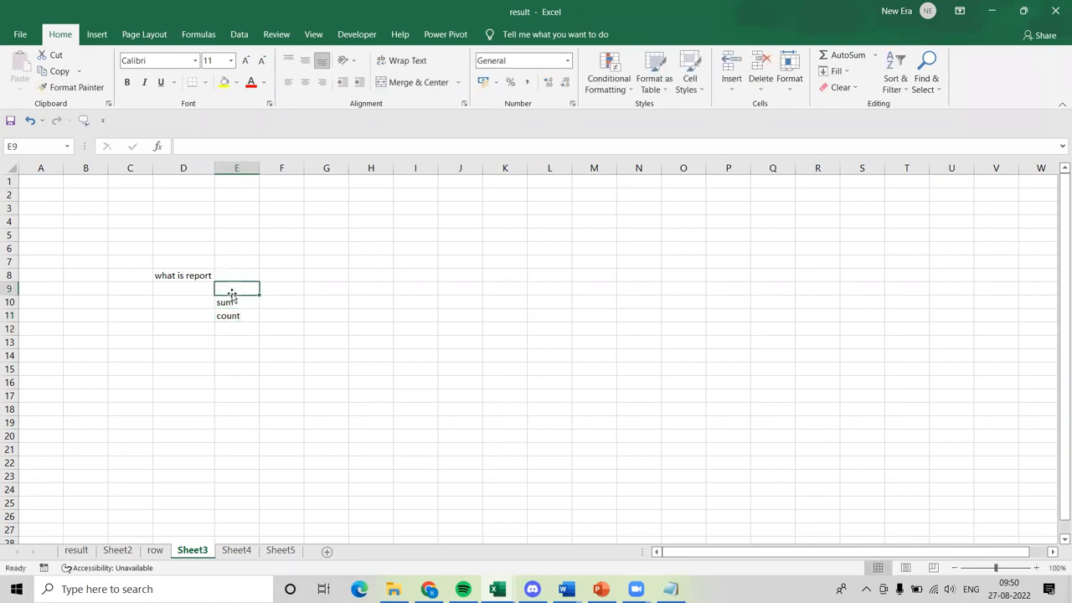
text(aggerat)
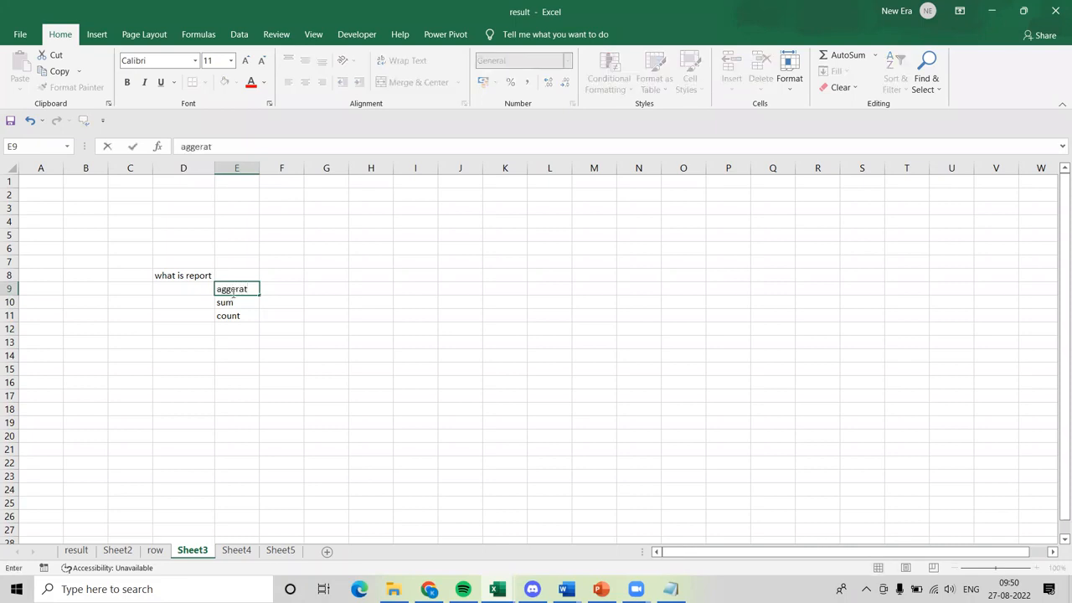
click(168, 300)
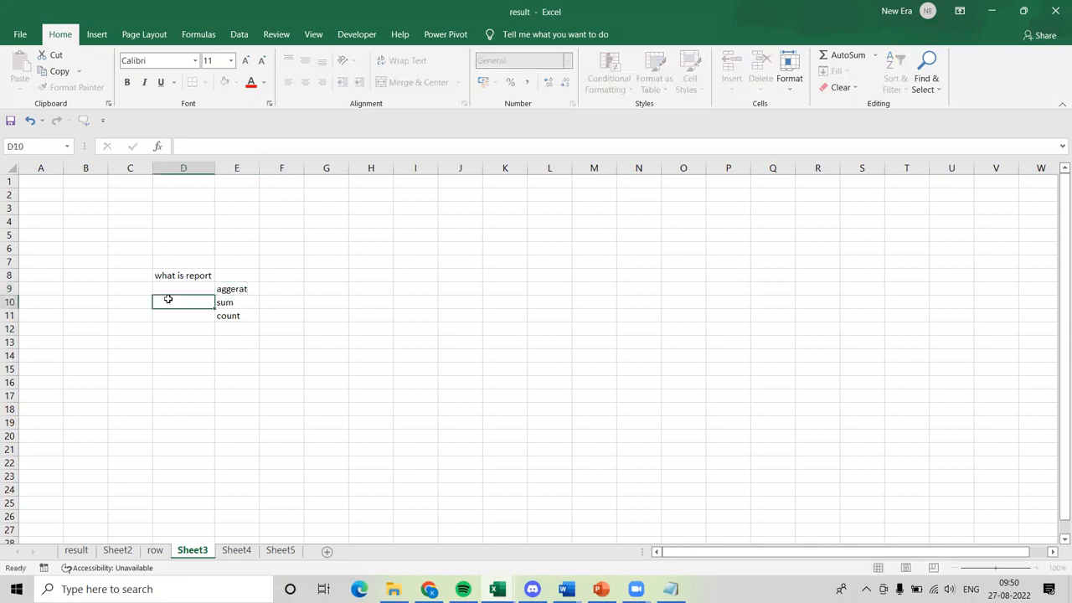
click(115, 287)
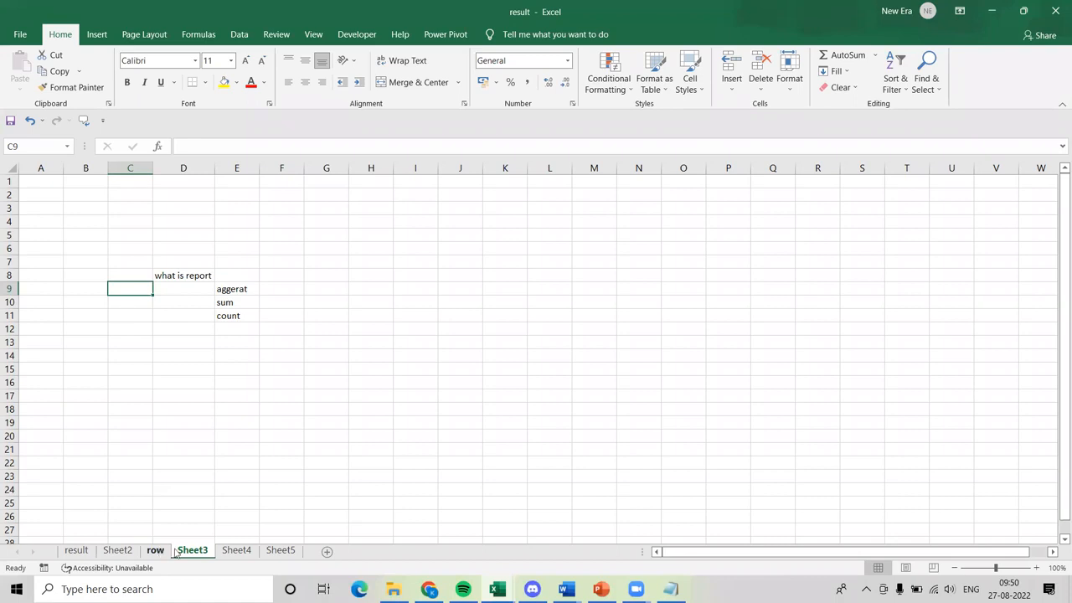
Go to the result sheet and point out the PivotTable range K5:L9, its counts and its grand total.
click(229, 553)
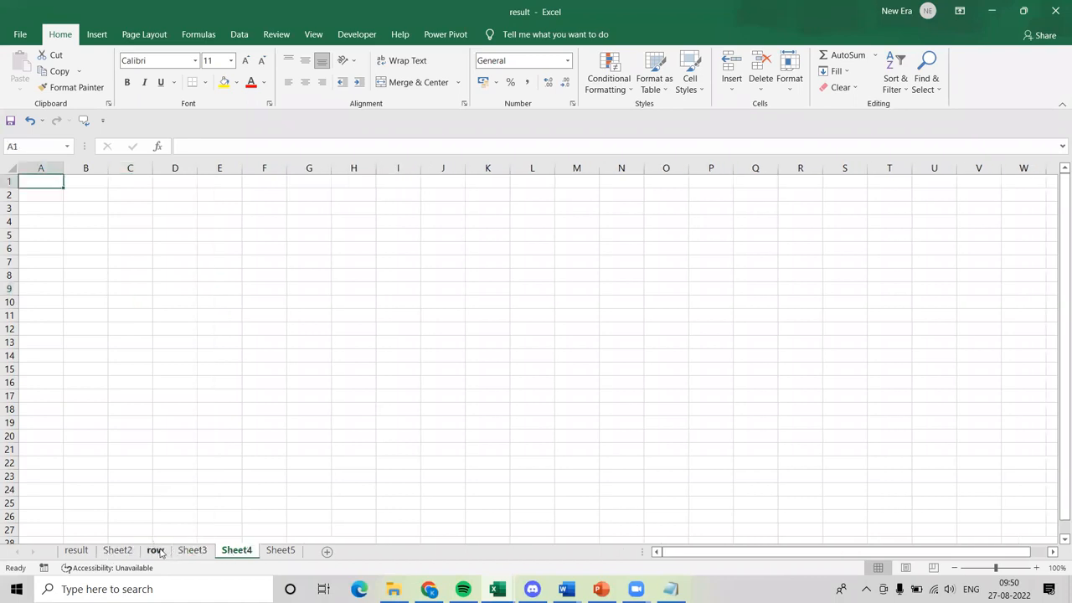
click(77, 551)
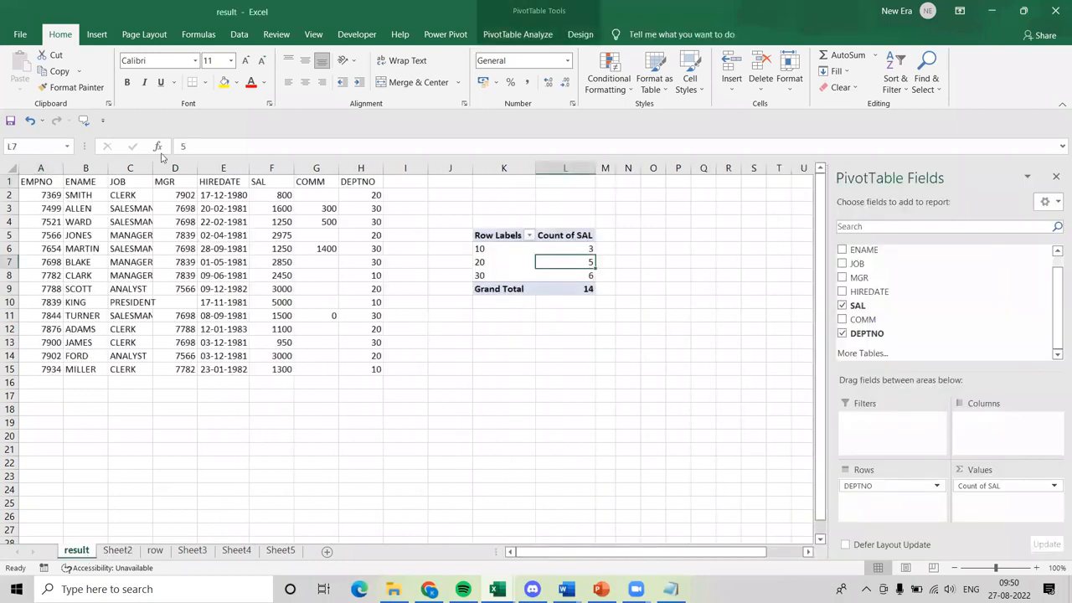
drag(503, 239, 587, 287)
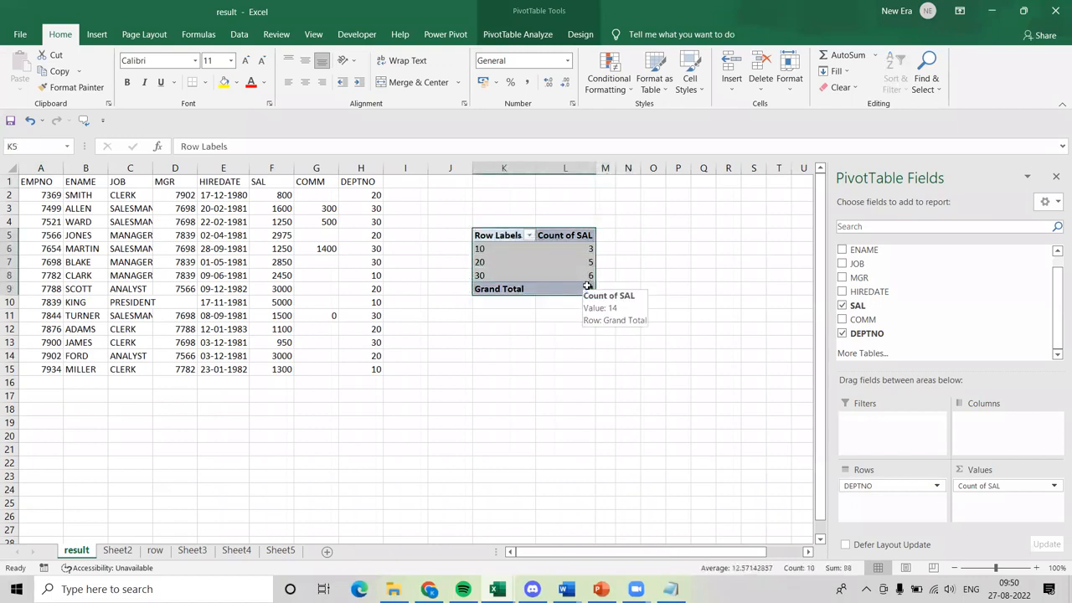
click(571, 263)
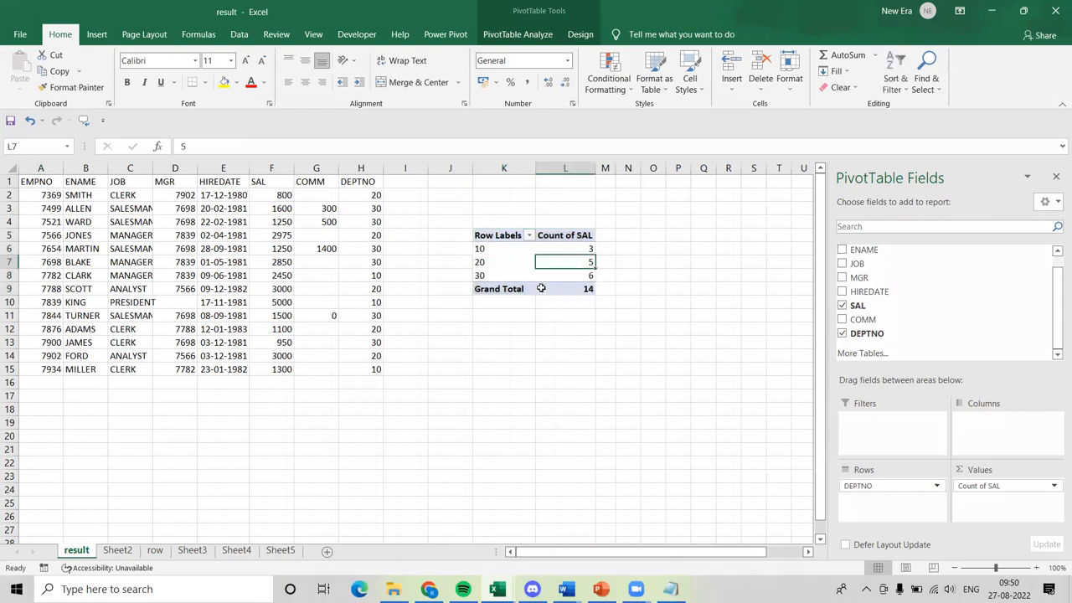
click(578, 289)
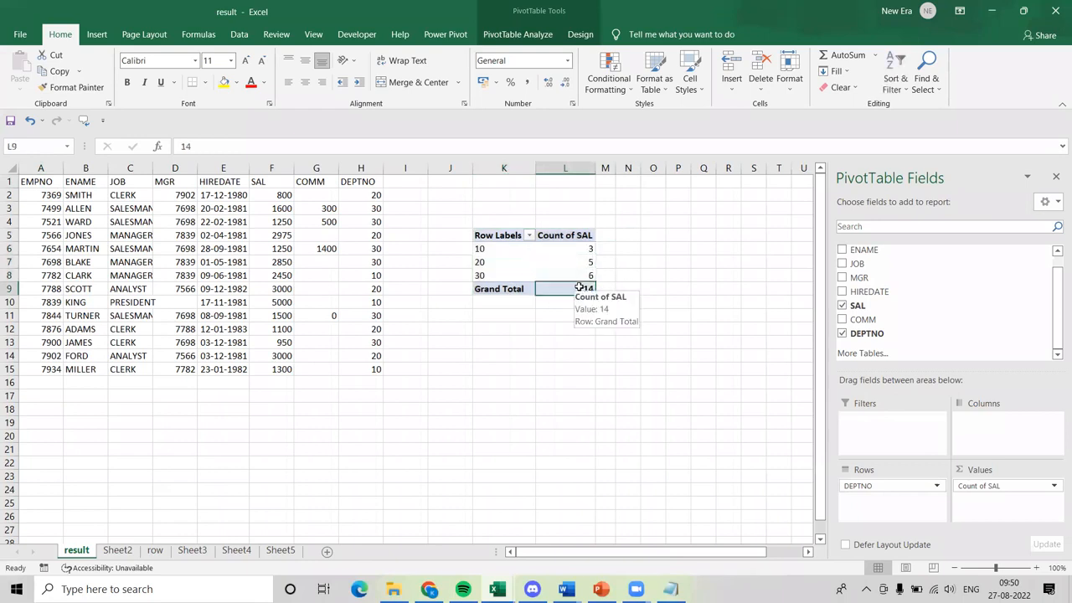
click(640, 266)
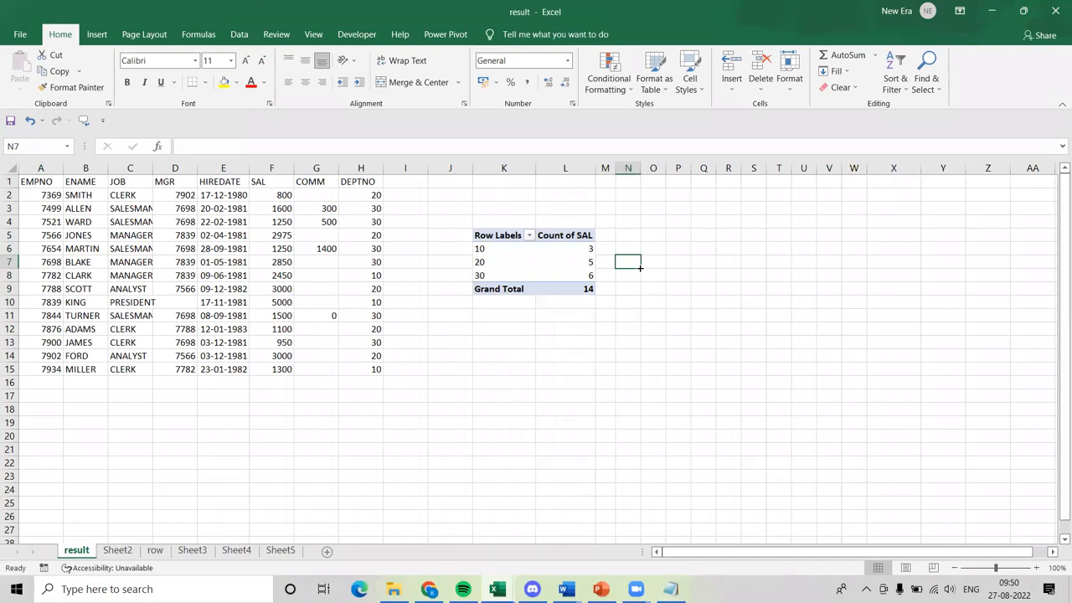
click(516, 324)
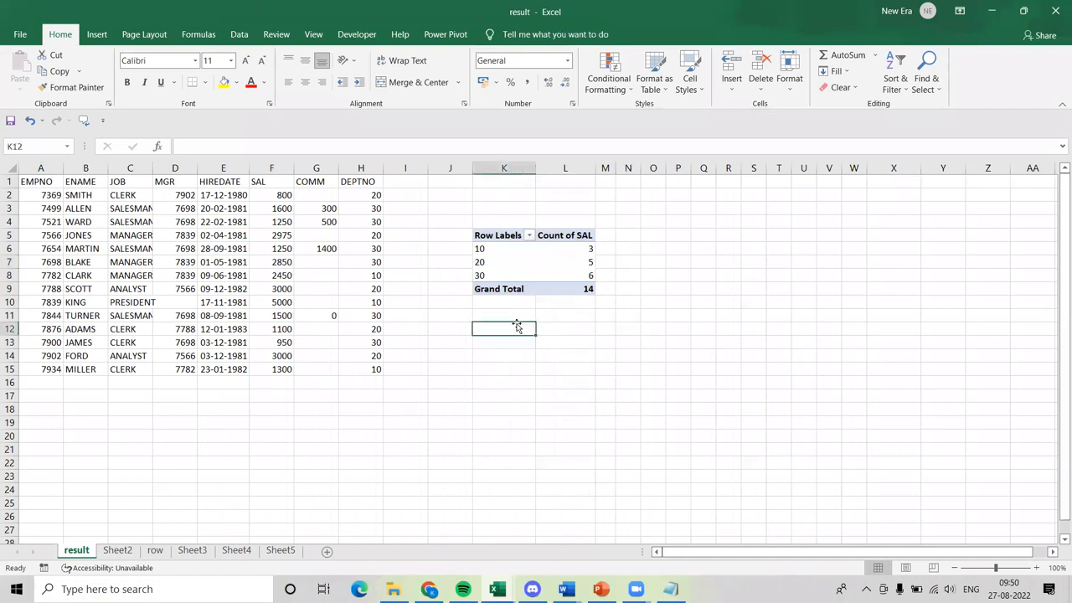
key(Down)
click(425, 338)
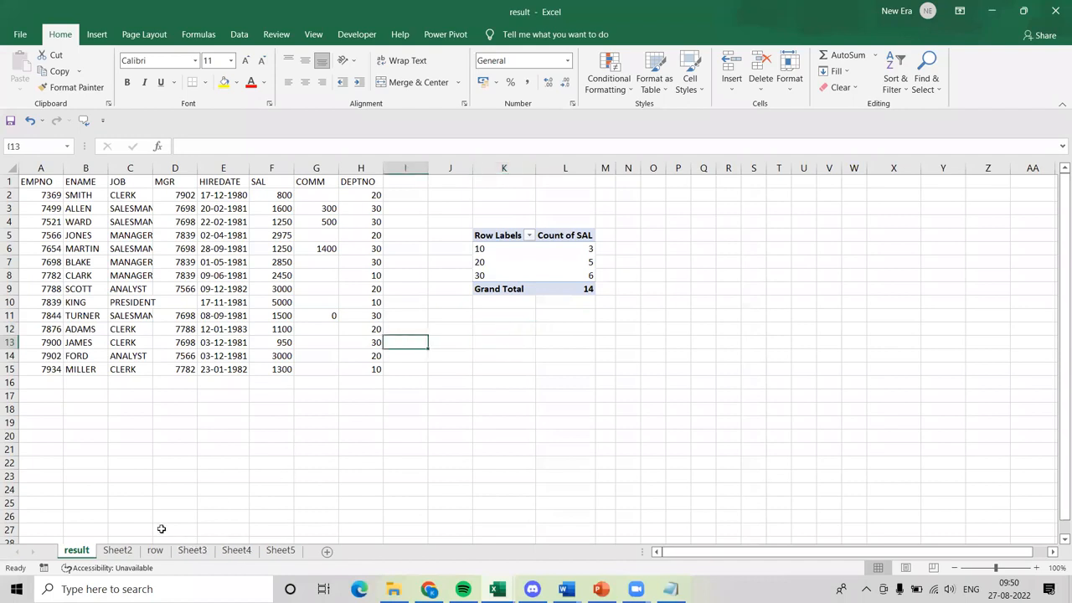
Look at Sheet2 and the row sheet, and return to the result sheet.
click(128, 550)
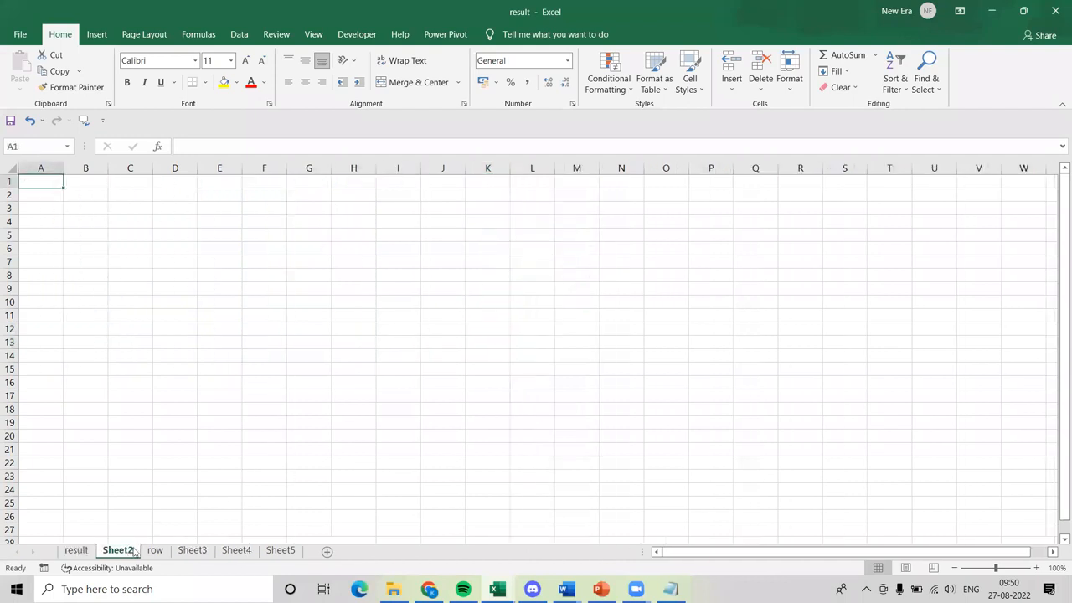
click(153, 550)
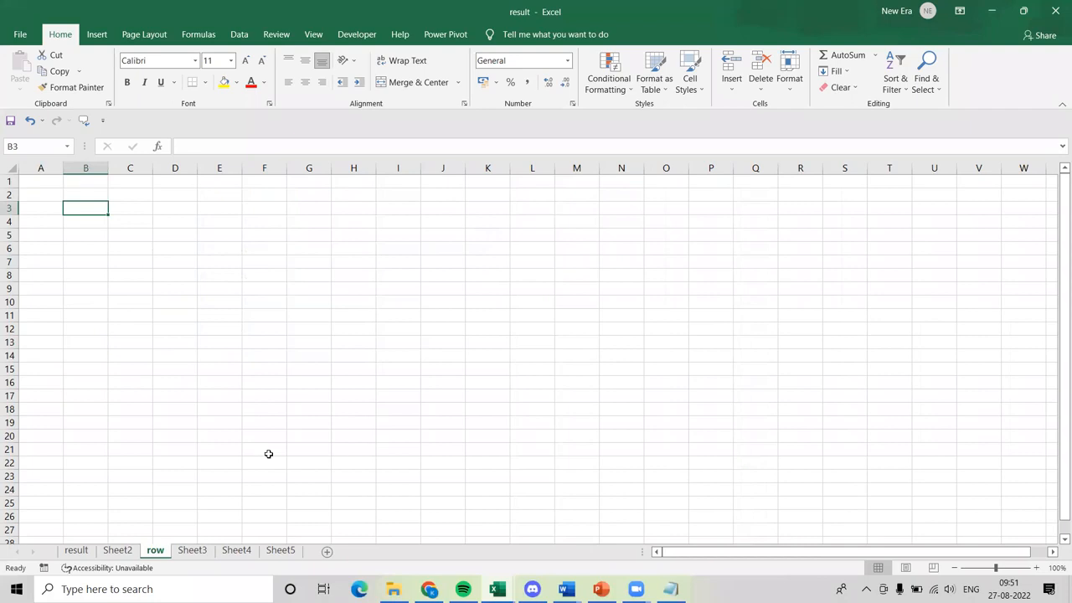
click(322, 409)
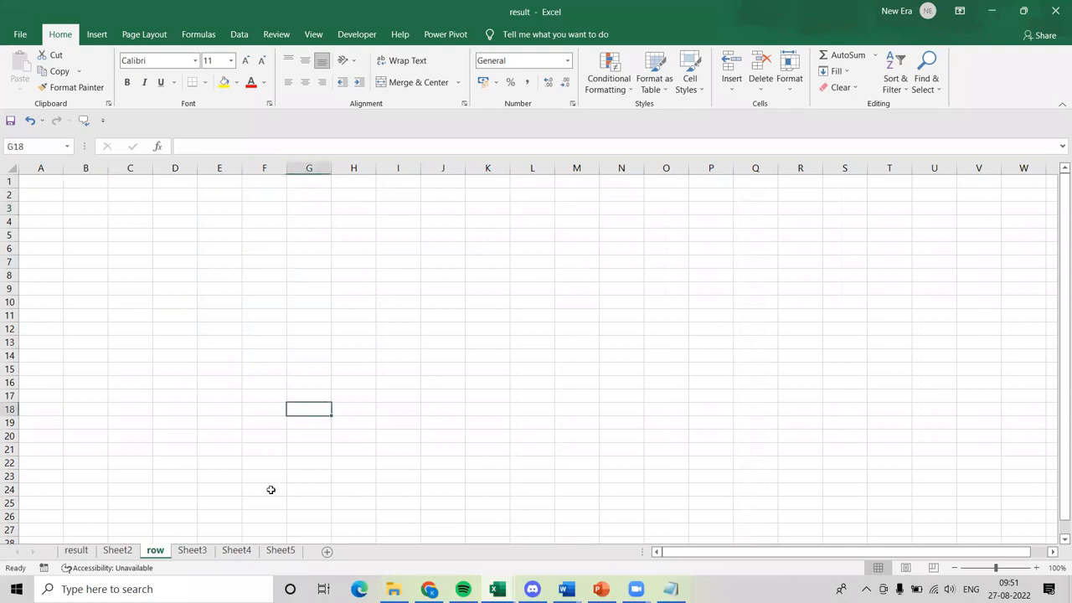
click(76, 551)
Switch to PowerPoint to view the data visualization principles slide in visualization.pptx, and return to the Excel workbook.
click(471, 369)
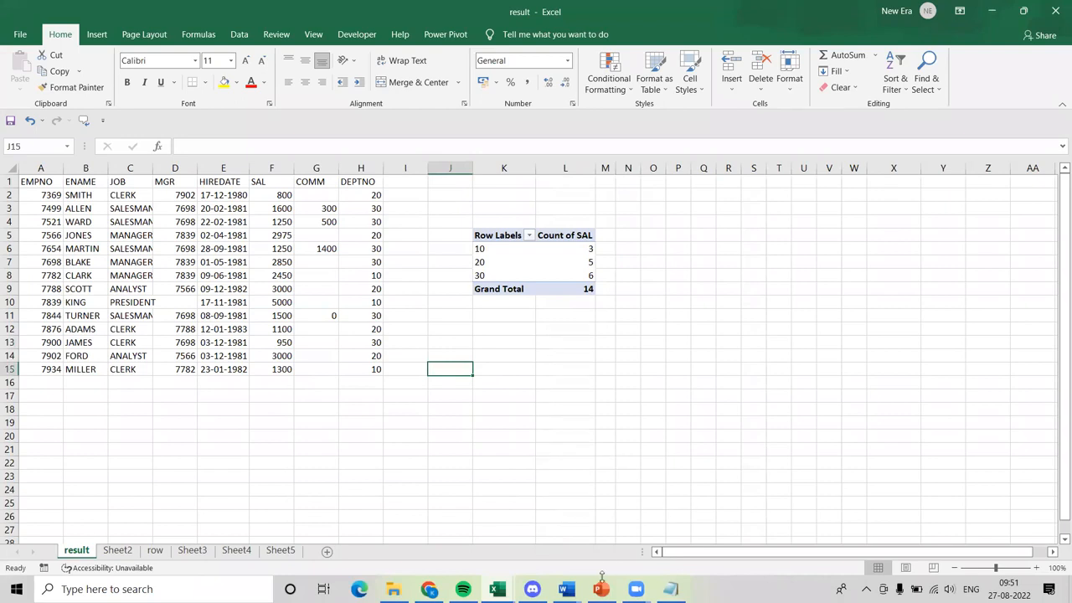
click(600, 589)
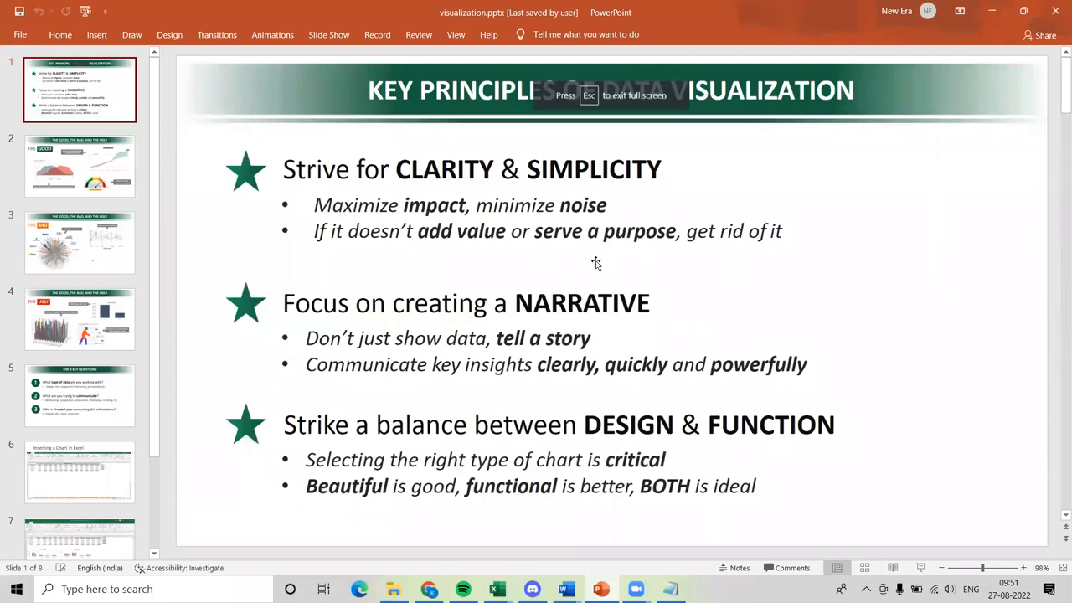
key(alt+Tab)
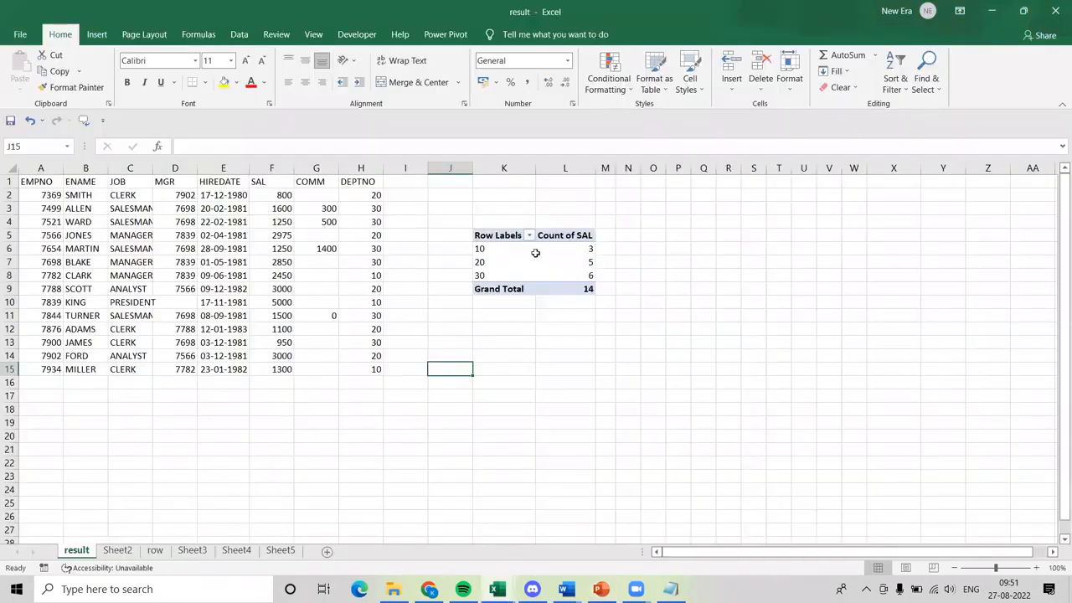
click(97, 37)
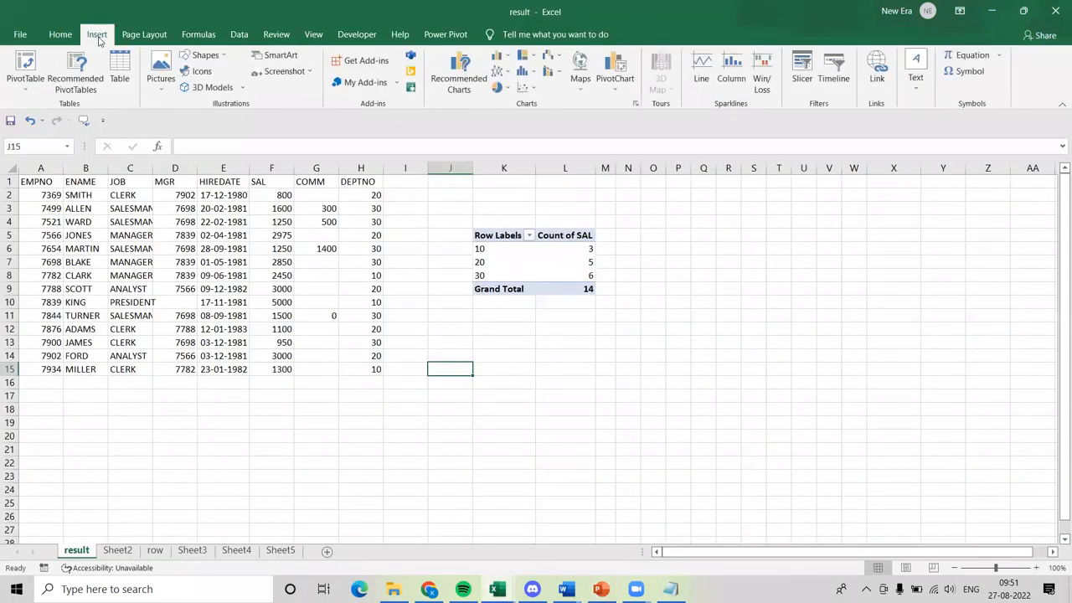
click(475, 93)
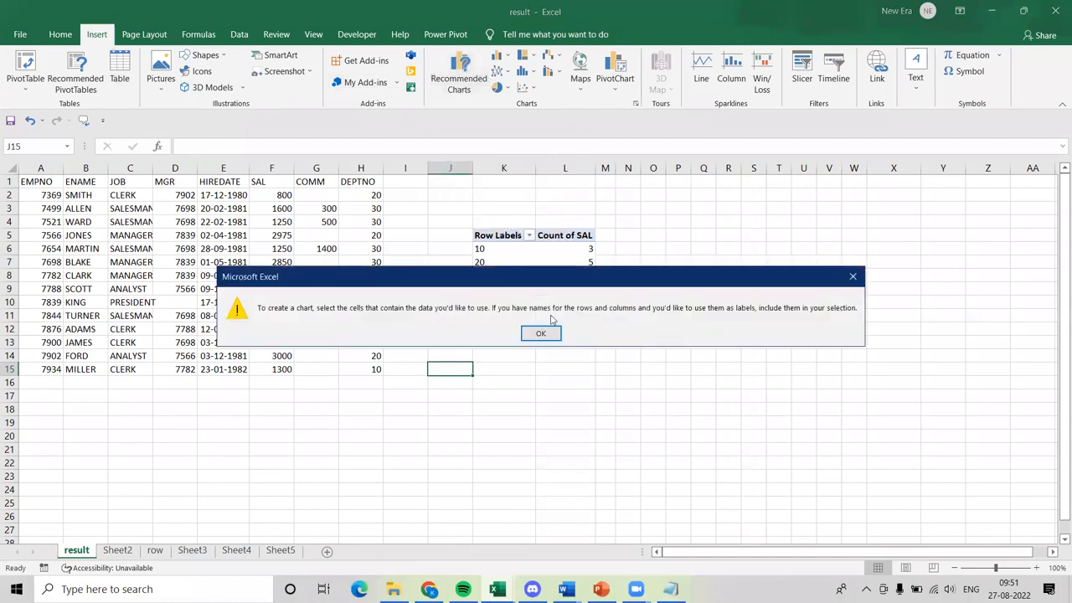
click(541, 334)
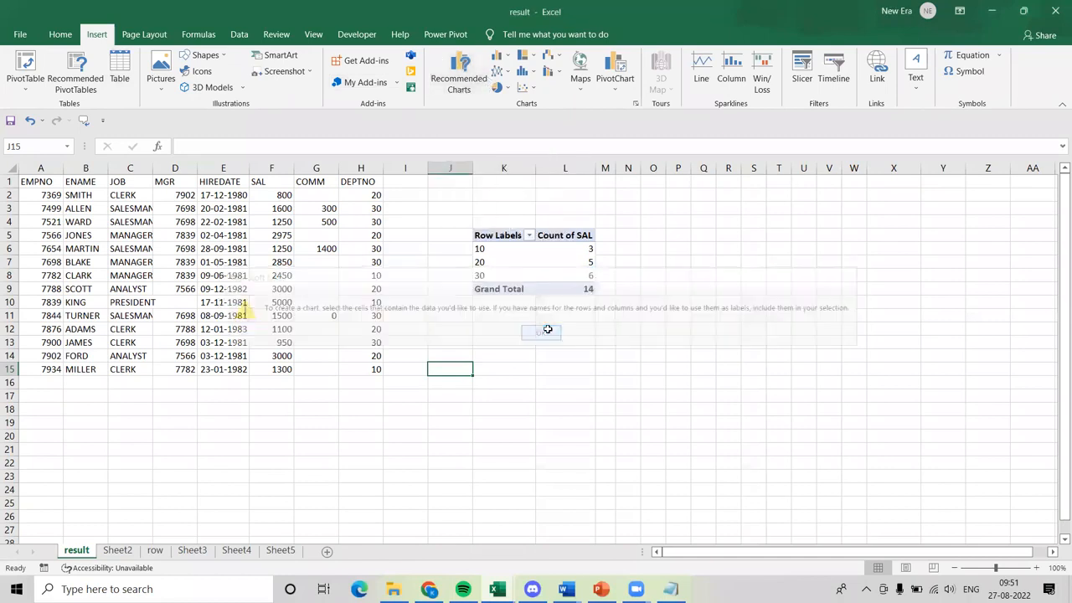
Insert a Clustered Column chart from the PivotTable range K5:L9 and place it just below the PivotTable.
drag(497, 234, 587, 290)
click(460, 78)
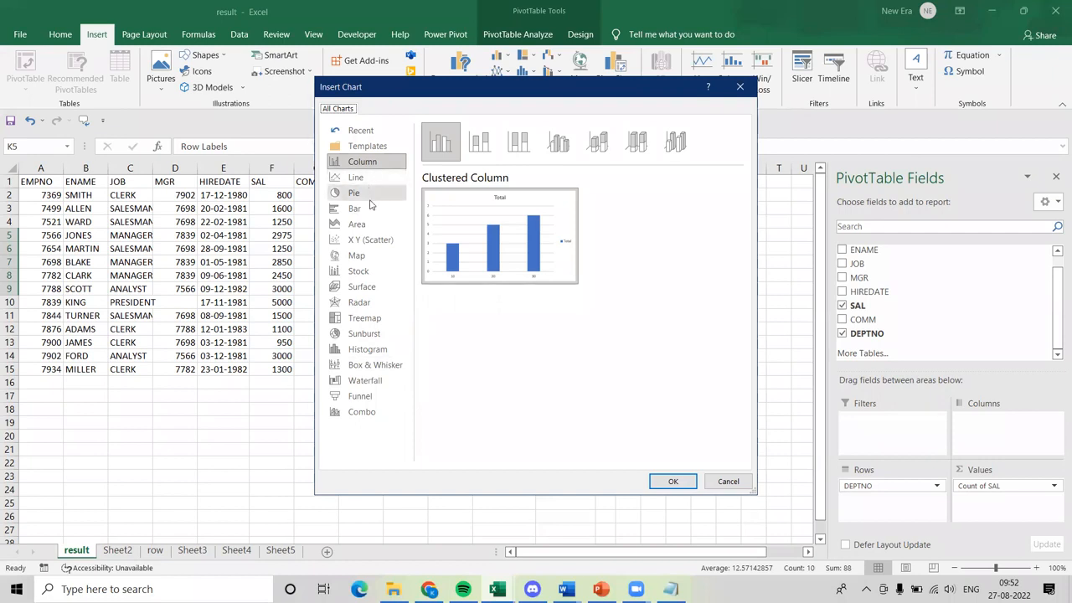
mouse_move(476, 240)
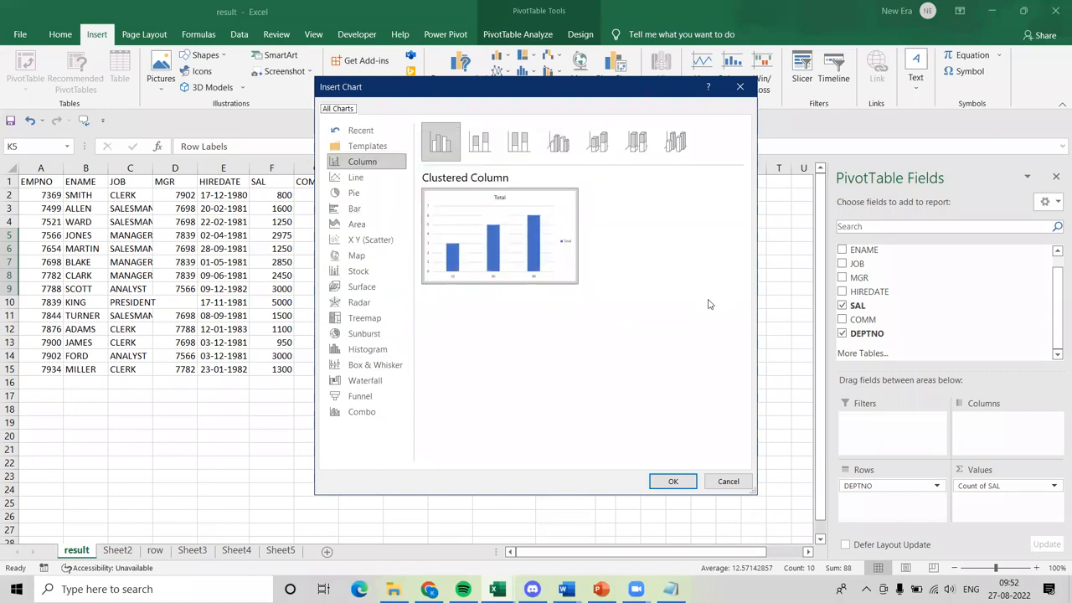
click(675, 483)
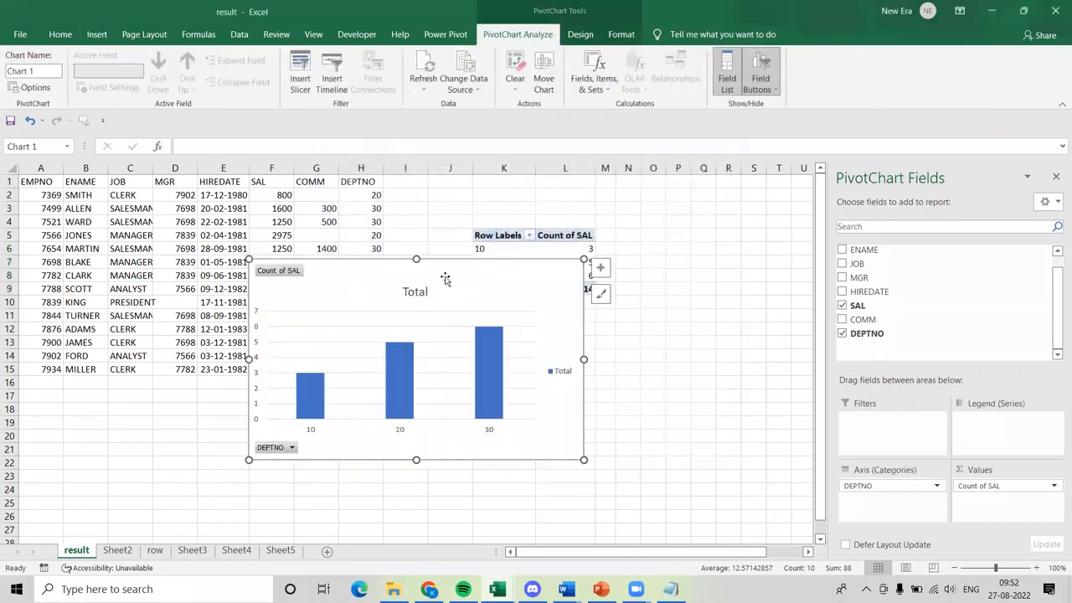
drag(445, 279, 630, 316)
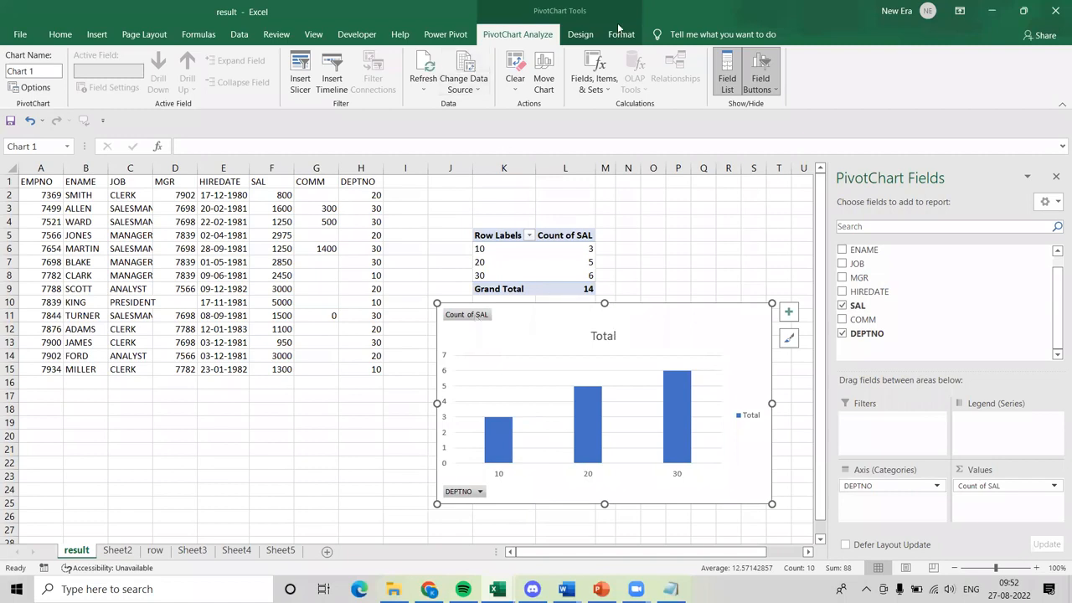
Show the design options for the new PivotChart and examine which axes can be added as chart elements.
click(569, 40)
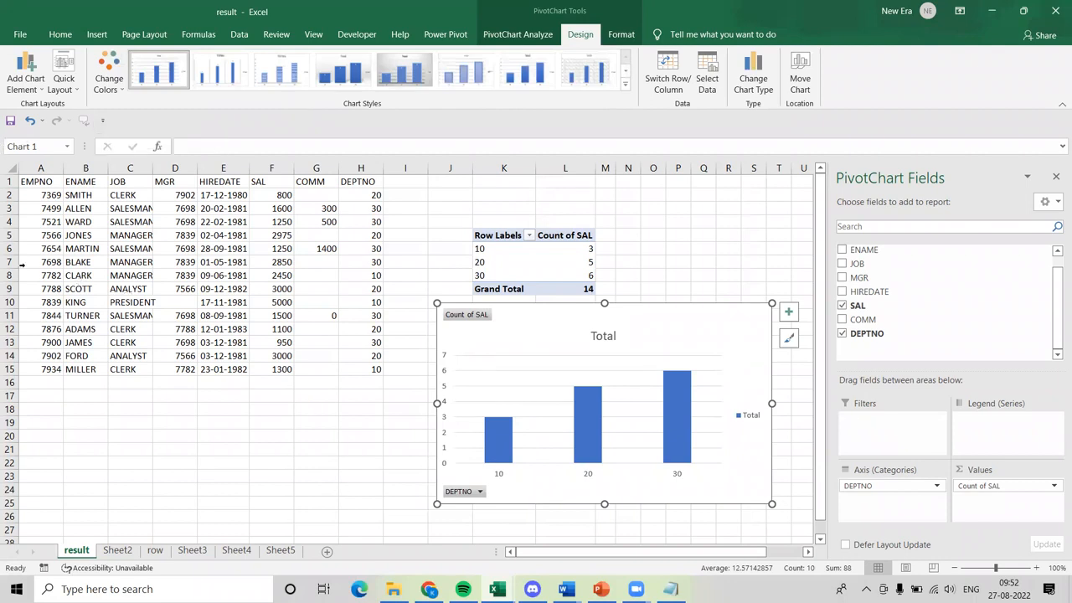
click(42, 90)
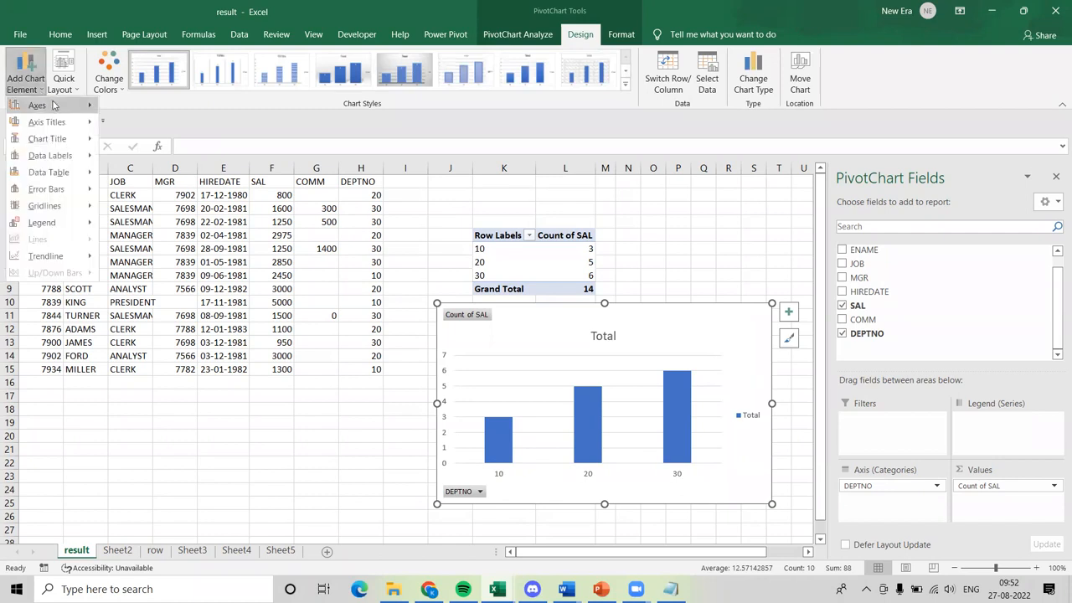
mouse_move(54, 105)
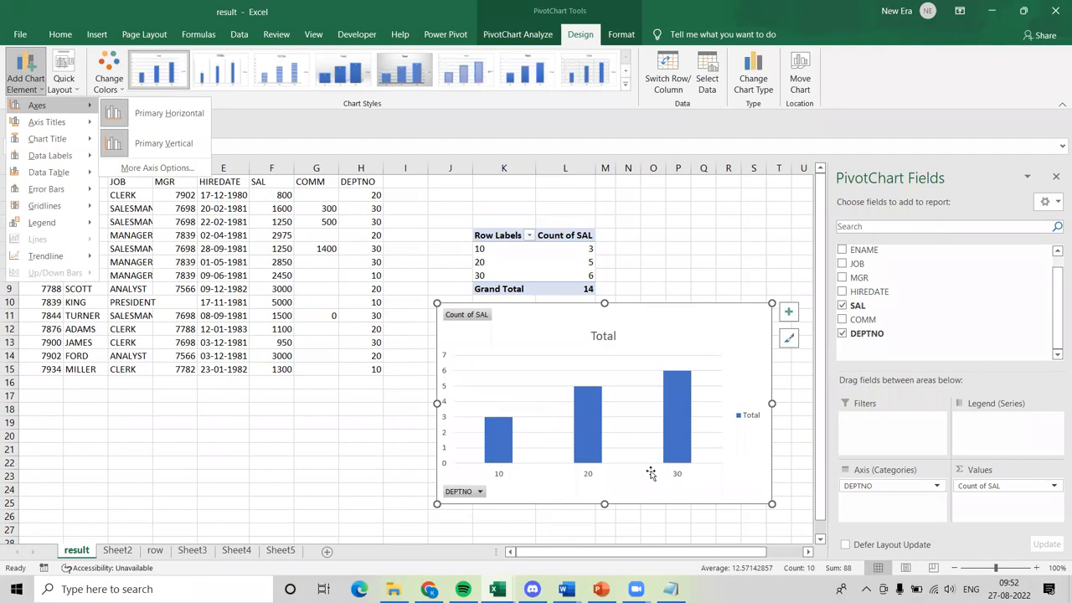
Magnify the PivotChart and trace its vertical and horizontal axes freehand, circling the vertical axis numbers.
key(ctrl+1)
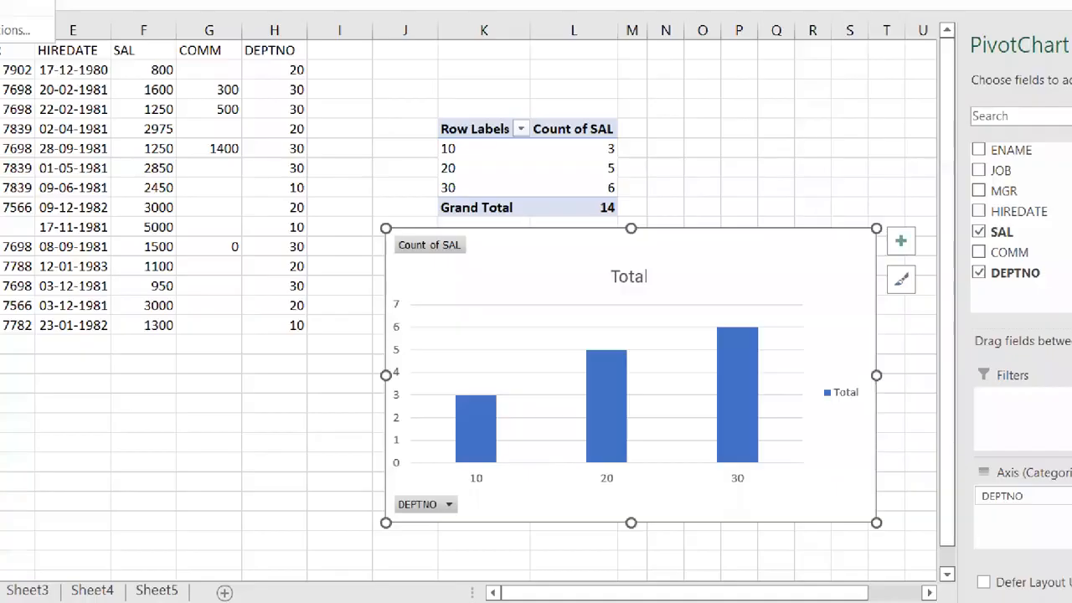
click(546, 465)
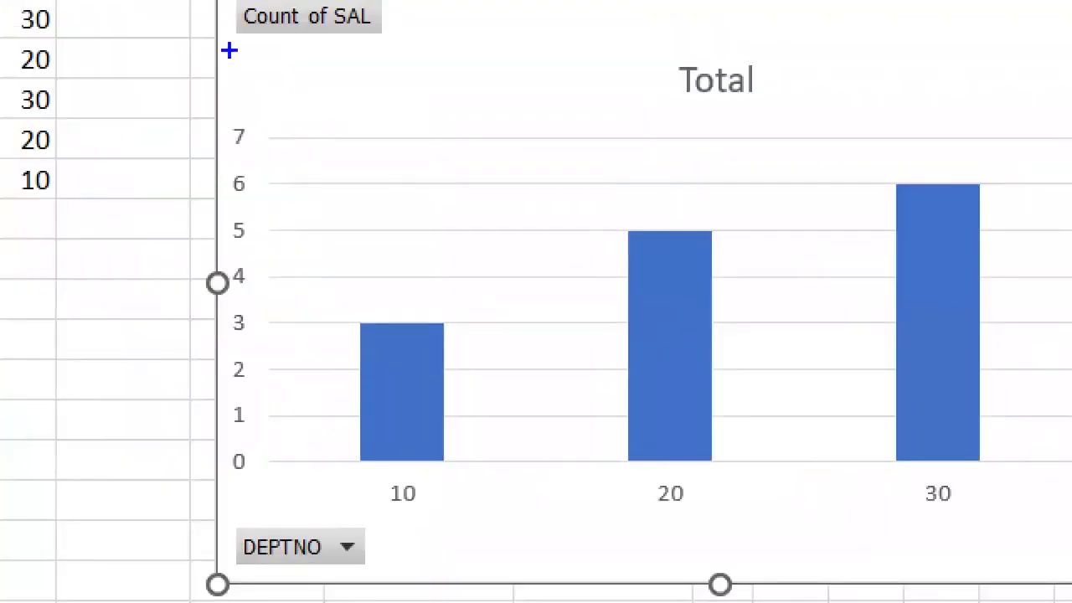
mouse_move(267, 67)
mouse_down()
mouse_move(270, 499)
mouse_move(1031, 535)
mouse_up()
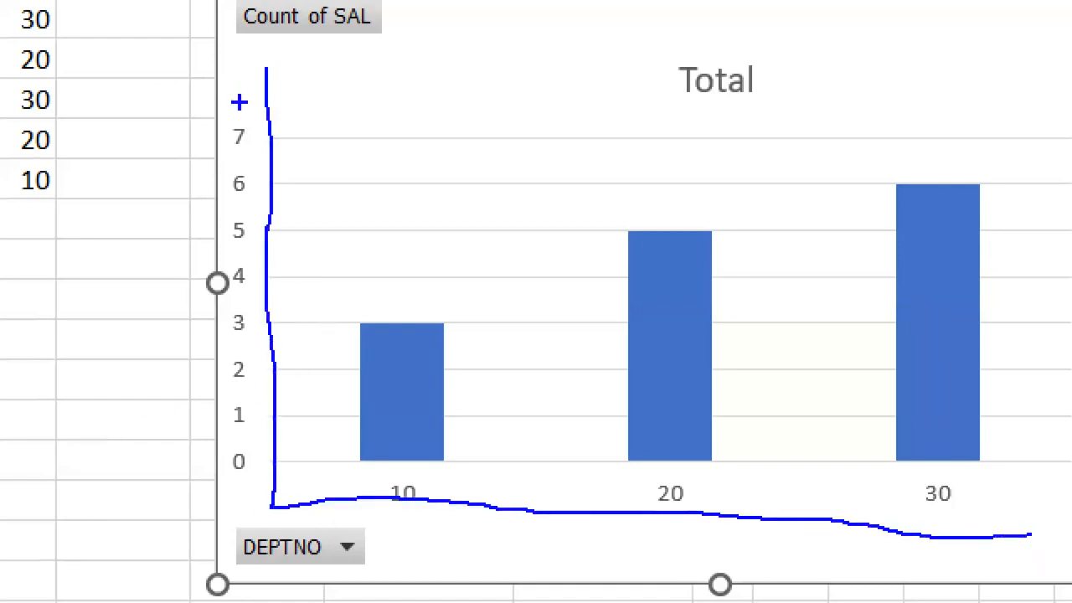
mouse_move(240, 102)
mouse_down()
mouse_move(201, 172)
mouse_move(216, 539)
mouse_move(283, 513)
mouse_move(265, 313)
mouse_up()
drag(272, 248, 256, 86)
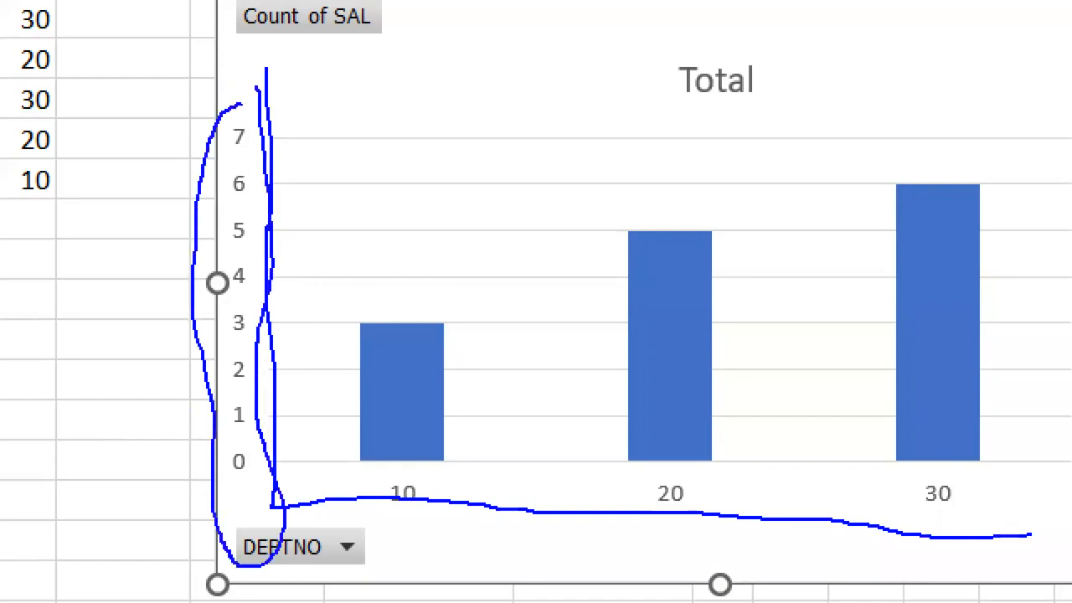
mouse_move(523, 456)
mouse_down()
mouse_move(487, 451)
mouse_move(331, 478)
mouse_move(493, 578)
mouse_move(657, 555)
mouse_move(957, 561)
mouse_move(1068, 494)
mouse_move(875, 459)
mouse_move(515, 459)
mouse_up()
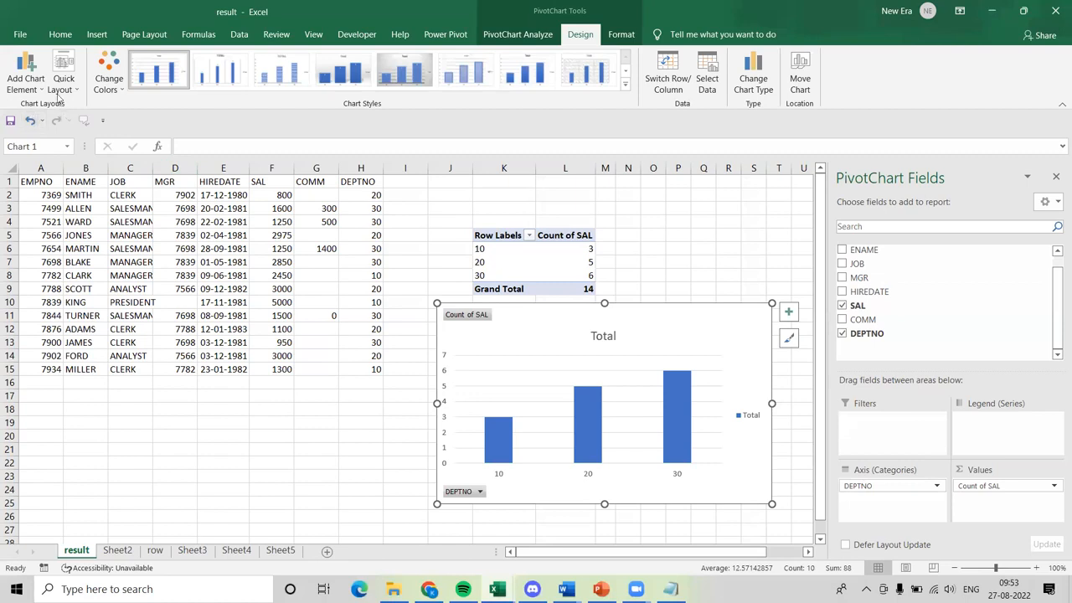
Hide the PivotChart's primary vertical axis and show it again.
click(37, 91)
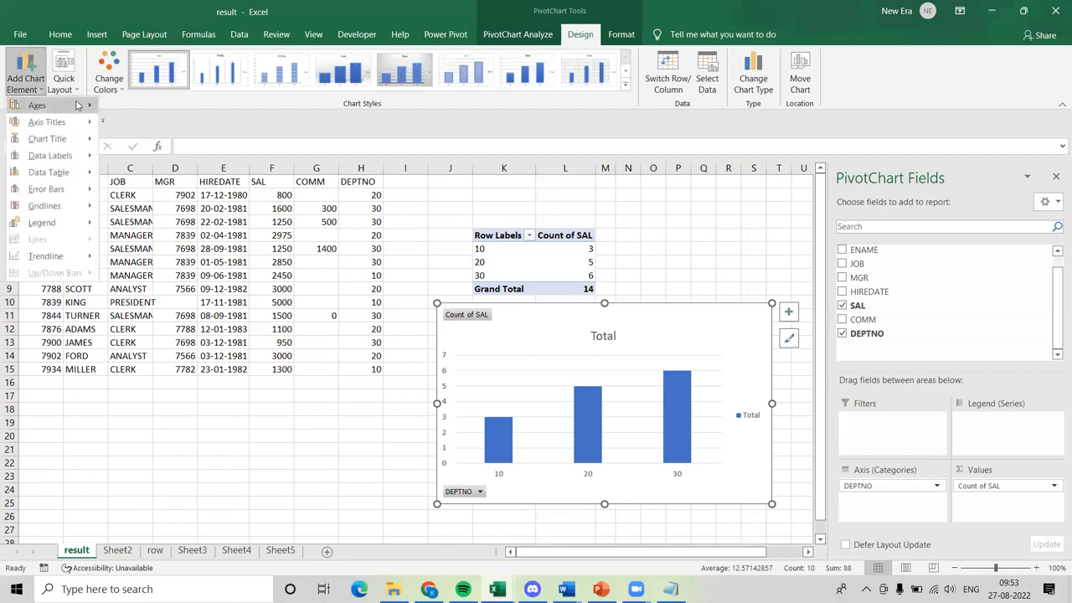
mouse_move(79, 105)
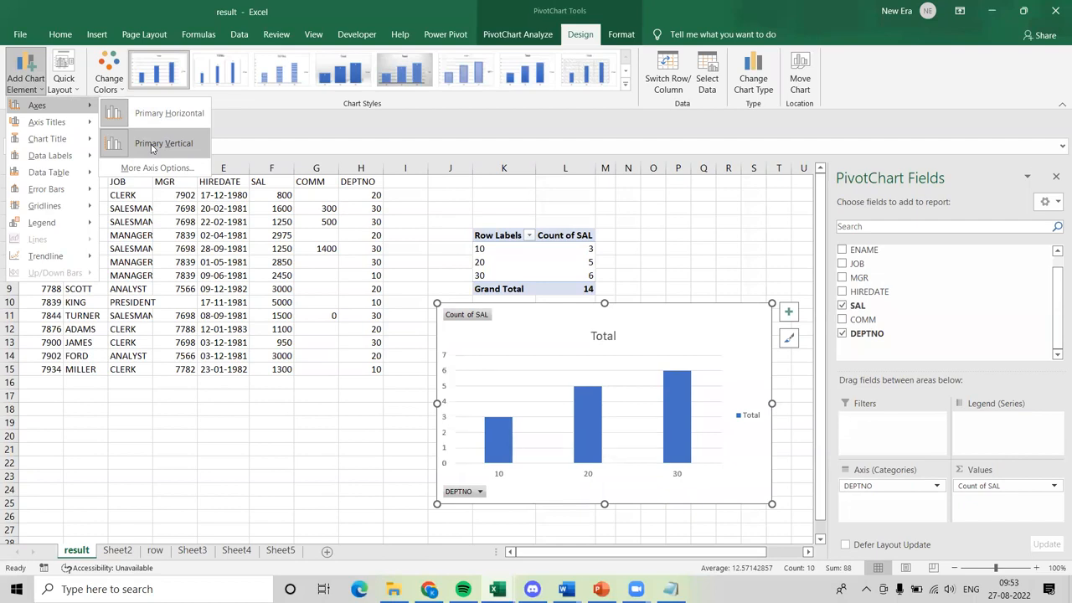
click(151, 145)
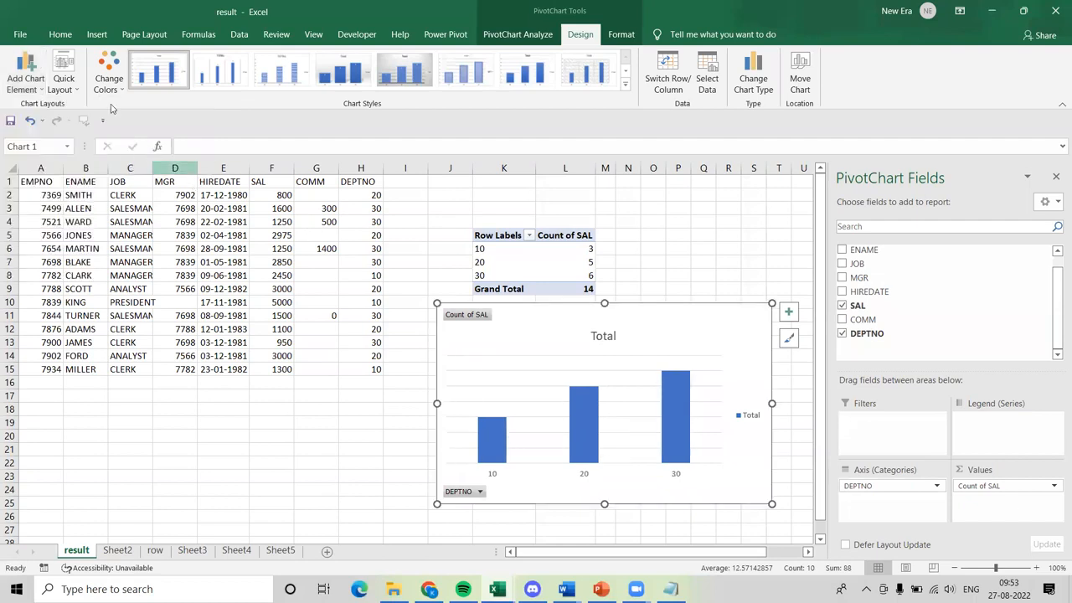
click(20, 83)
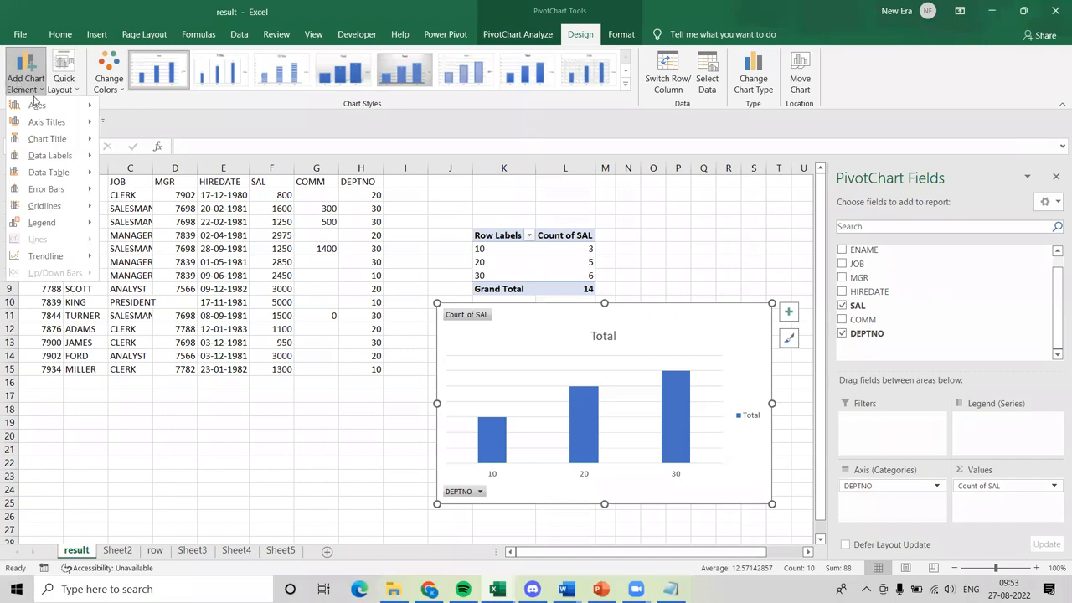
mouse_move(44, 106)
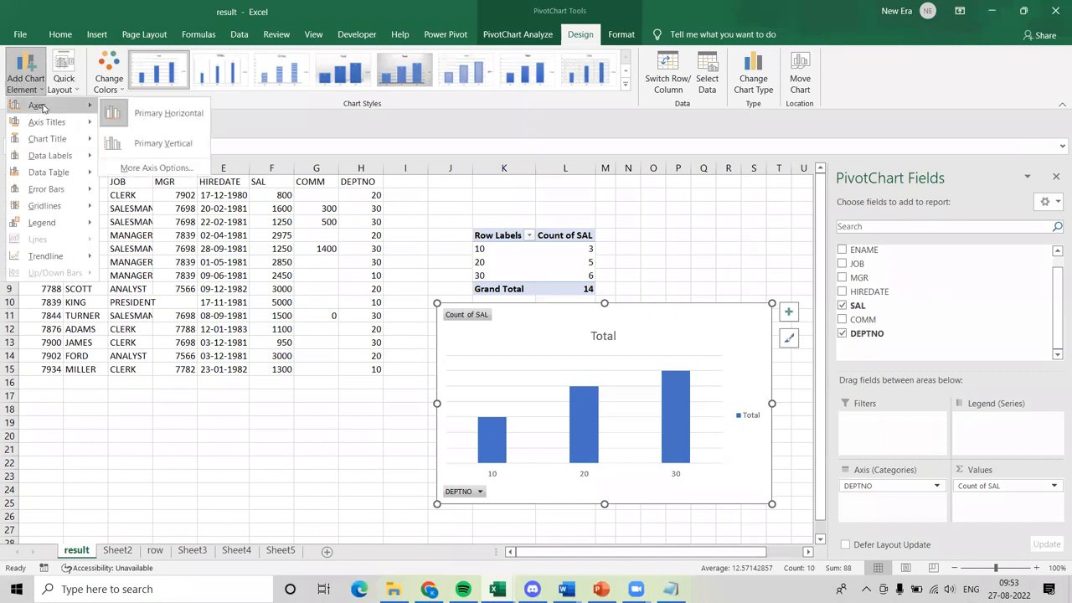
click(136, 145)
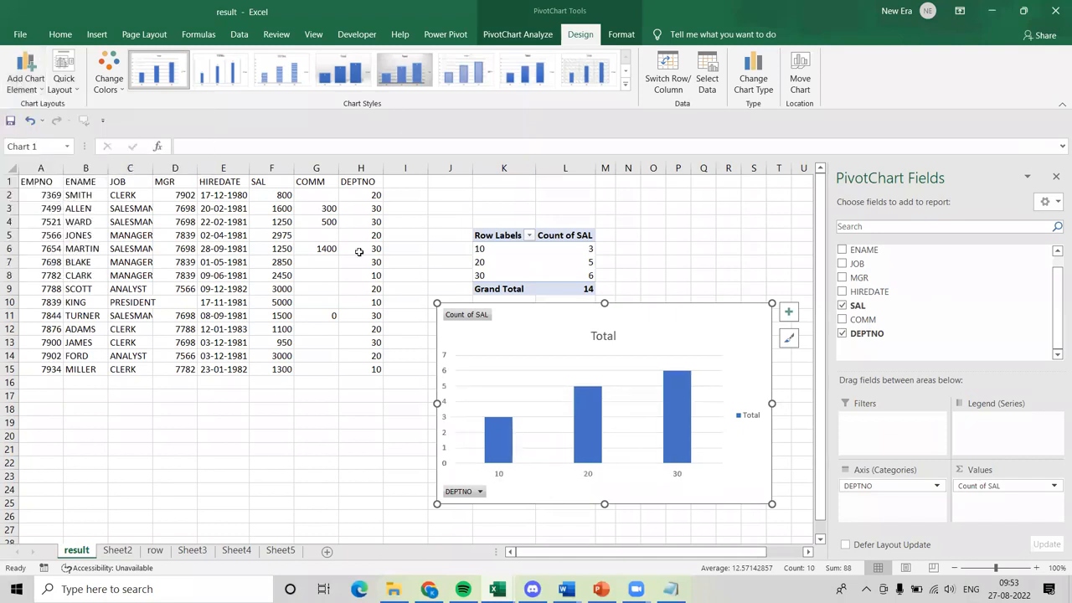
Magnify the PivotChart and mark freehand where the horizontal and vertical axis titles belong, below the department numbers and beside the counts.
click(26, 84)
mouse_move(55, 123)
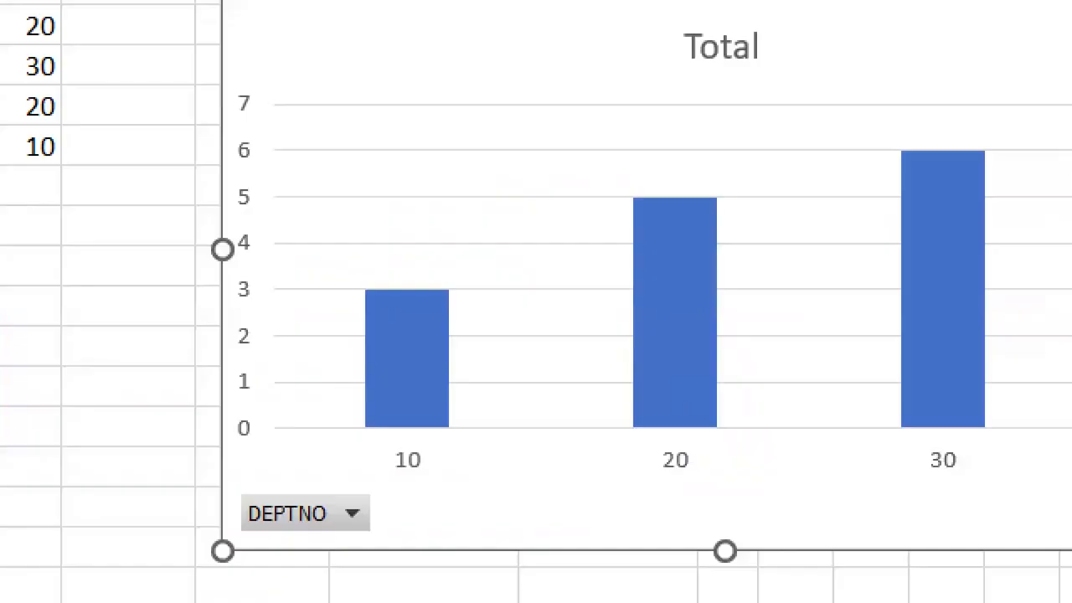
drag(467, 481, 737, 479)
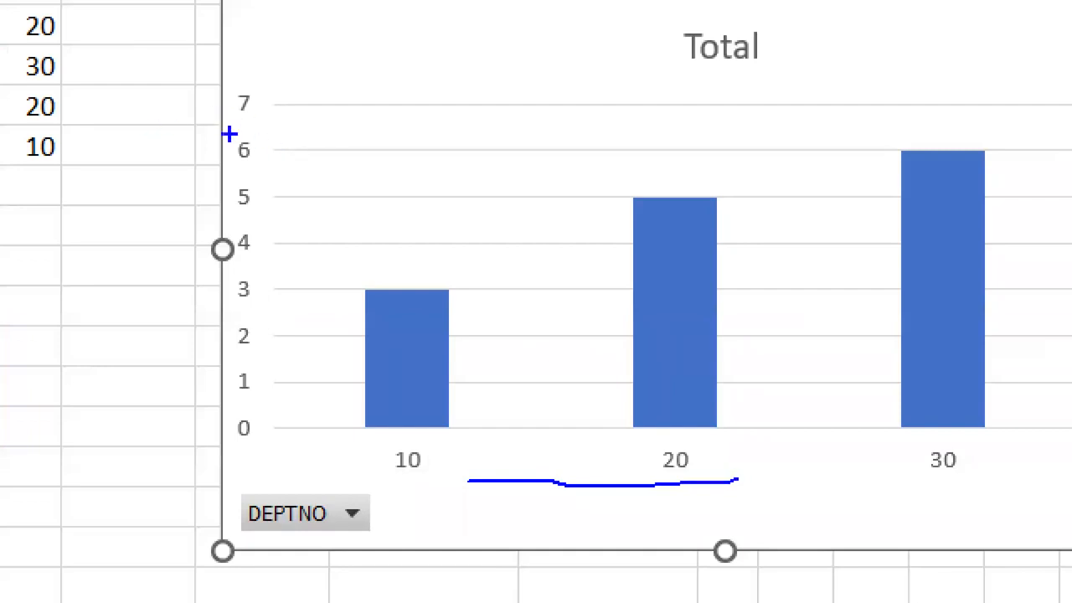
mouse_move(250, 95)
mouse_down()
mouse_move(238, 124)
mouse_move(222, 501)
mouse_move(243, 165)
mouse_up()
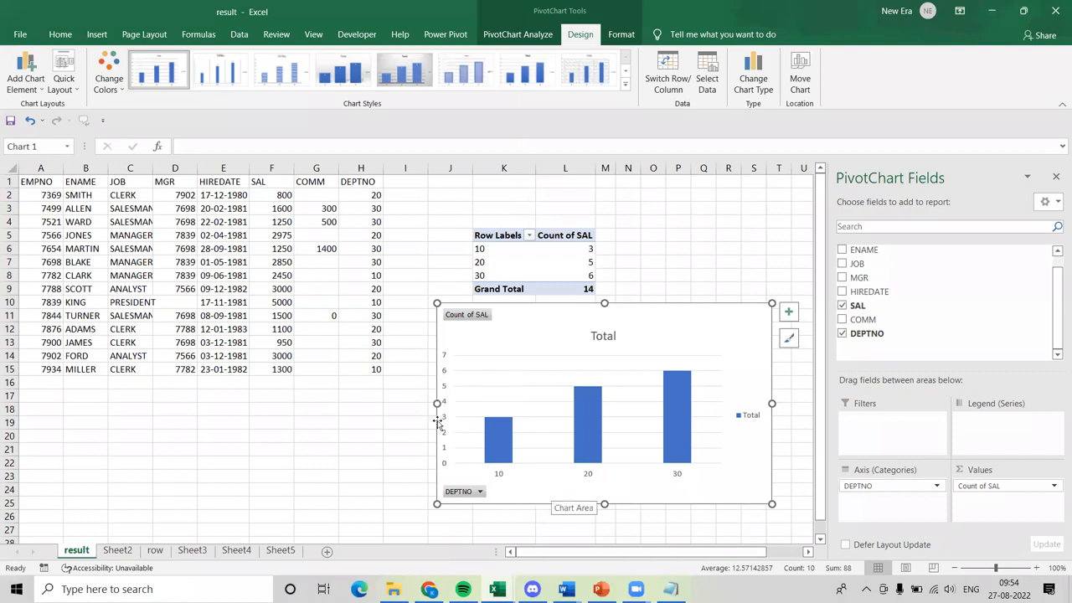
Add a primary horizontal axis title to the PivotChart and set its text to "deptno".
click(27, 84)
mouse_move(62, 126)
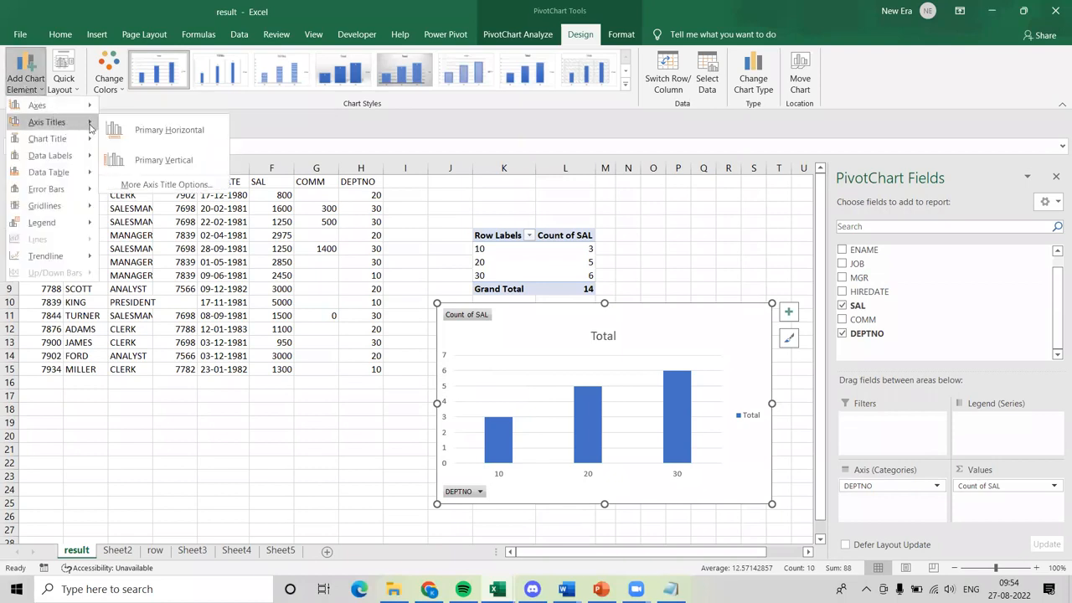
click(124, 134)
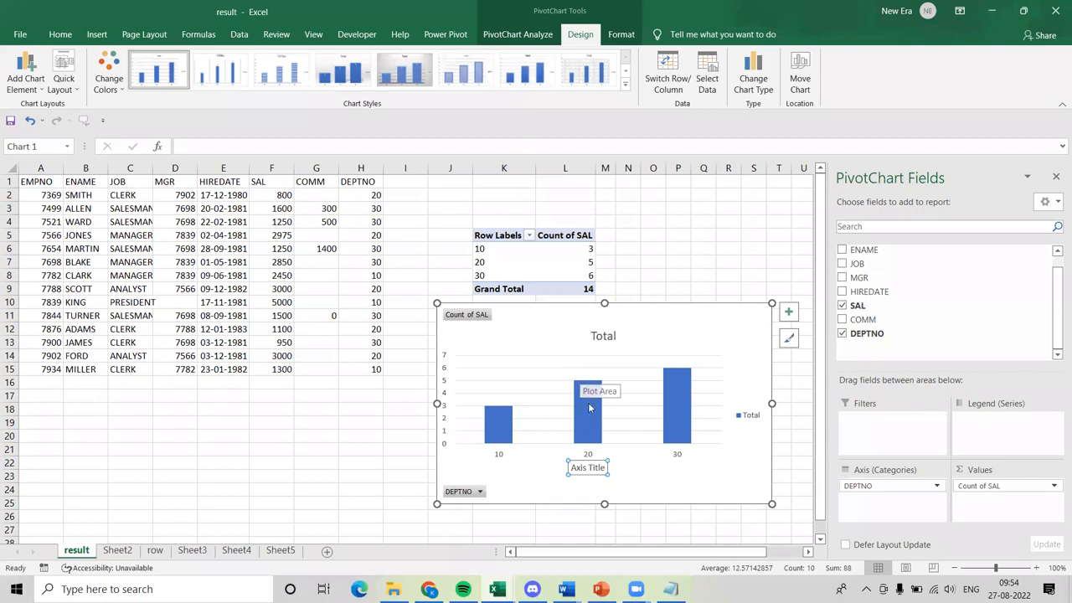
triple_click(601, 467)
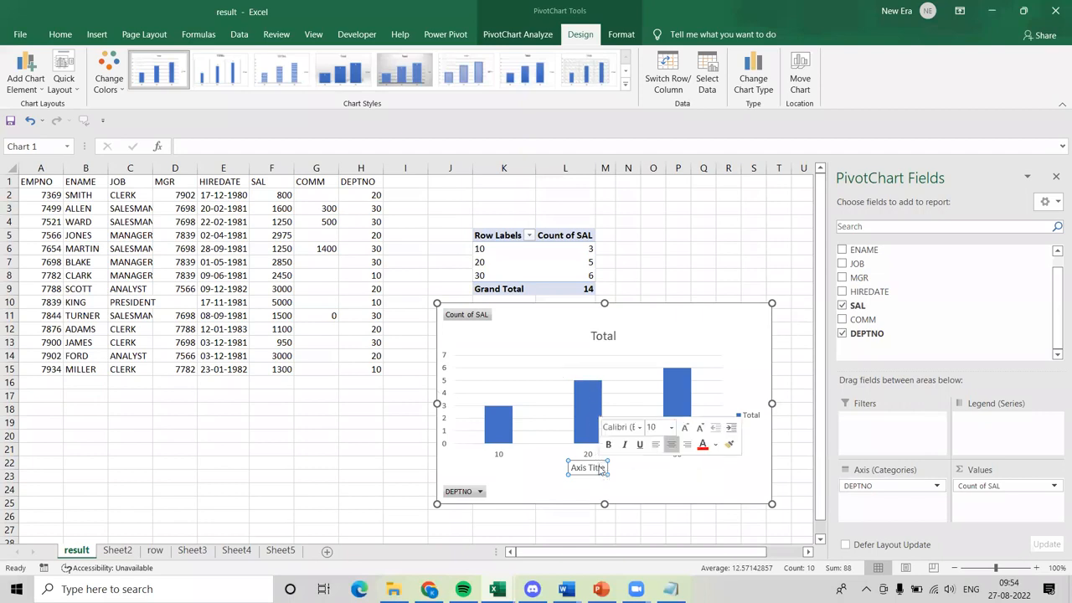
text(deptno)
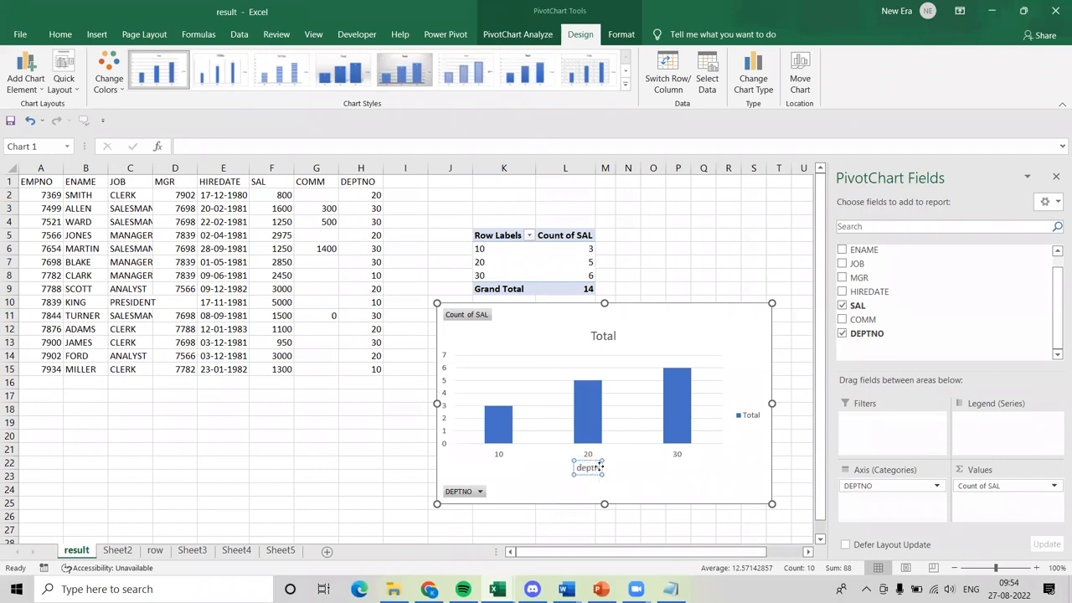
click(489, 483)
Add a primary vertical axis title to the PivotChart and set its text to "count employees".
click(443, 445)
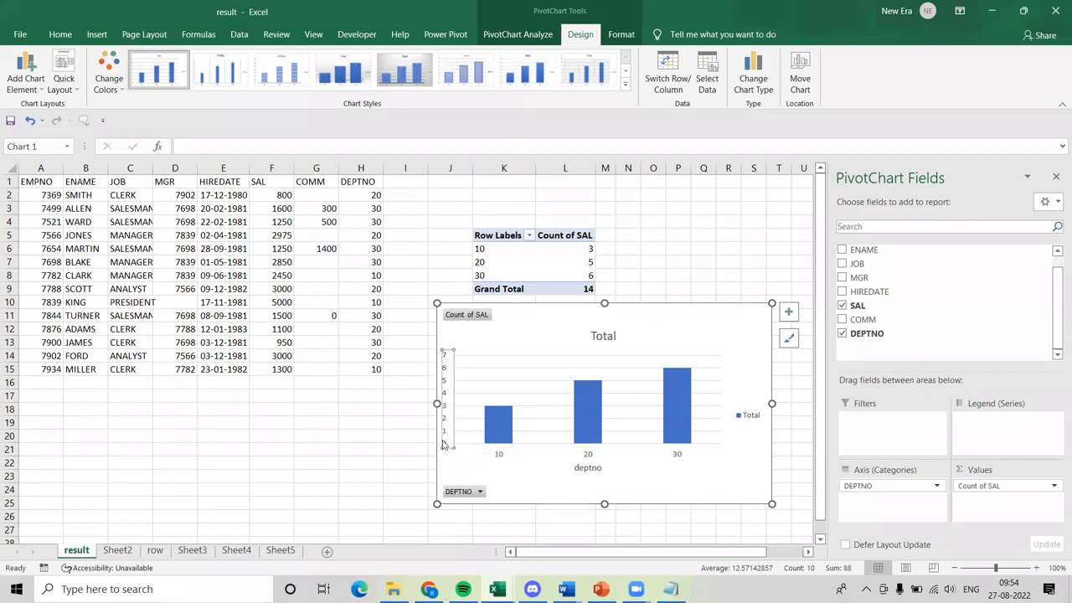
click(26, 84)
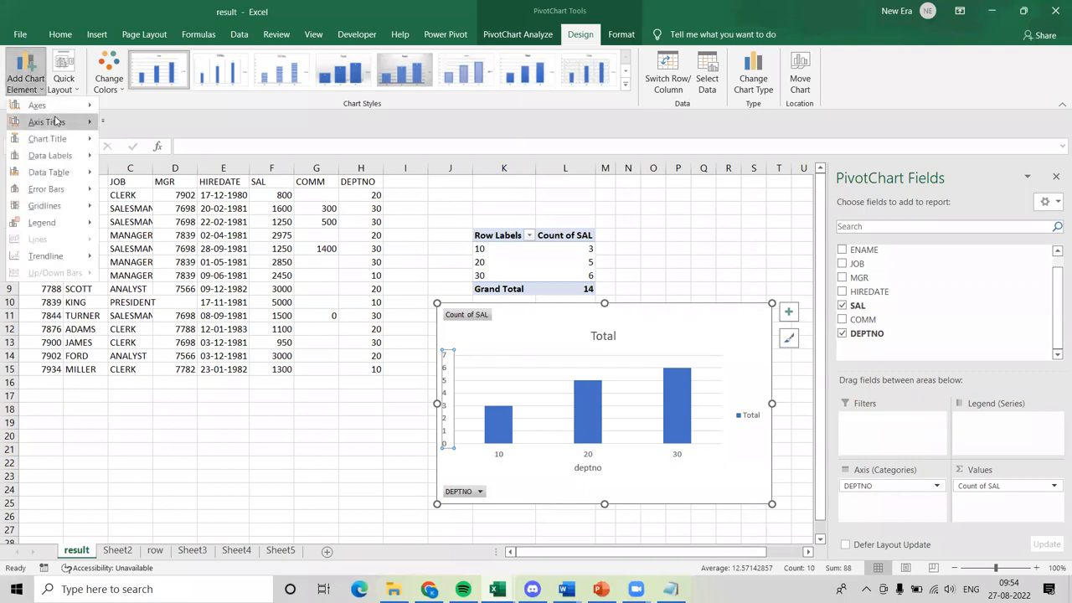
mouse_move(58, 123)
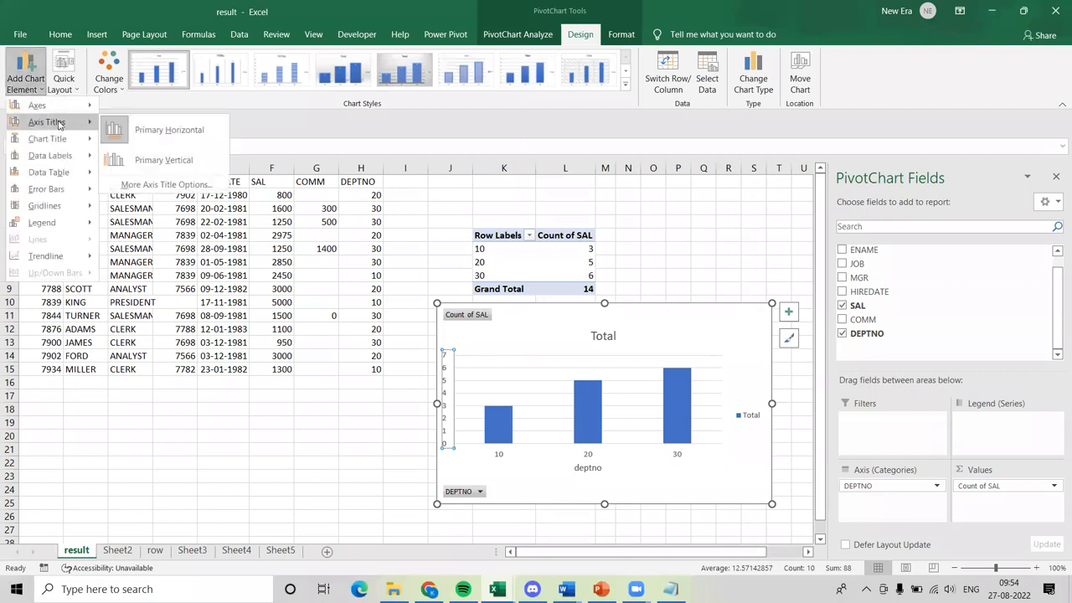
click(163, 160)
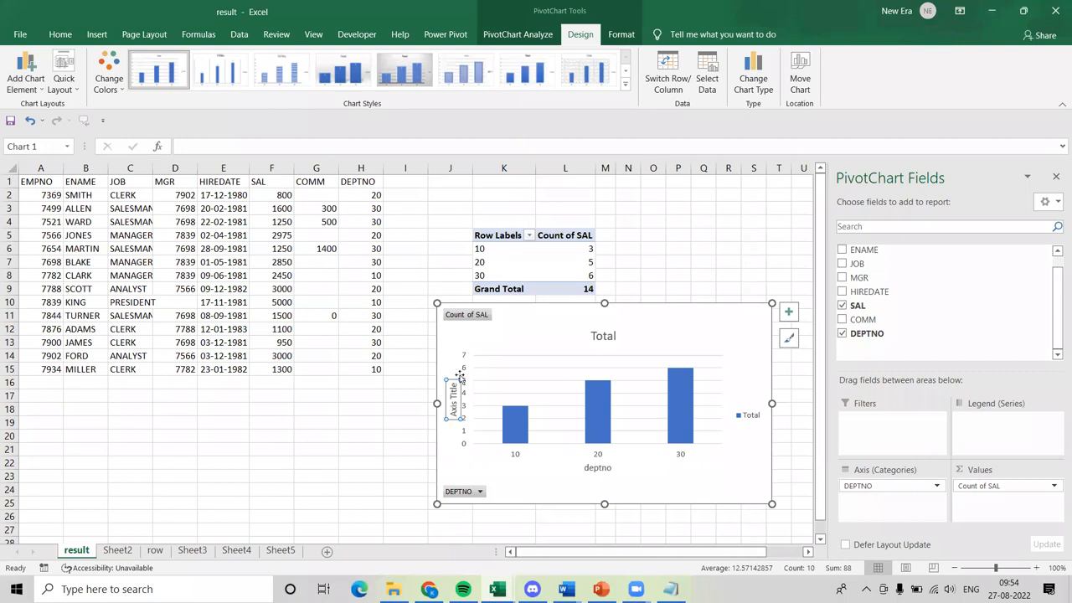
triple_click(453, 397)
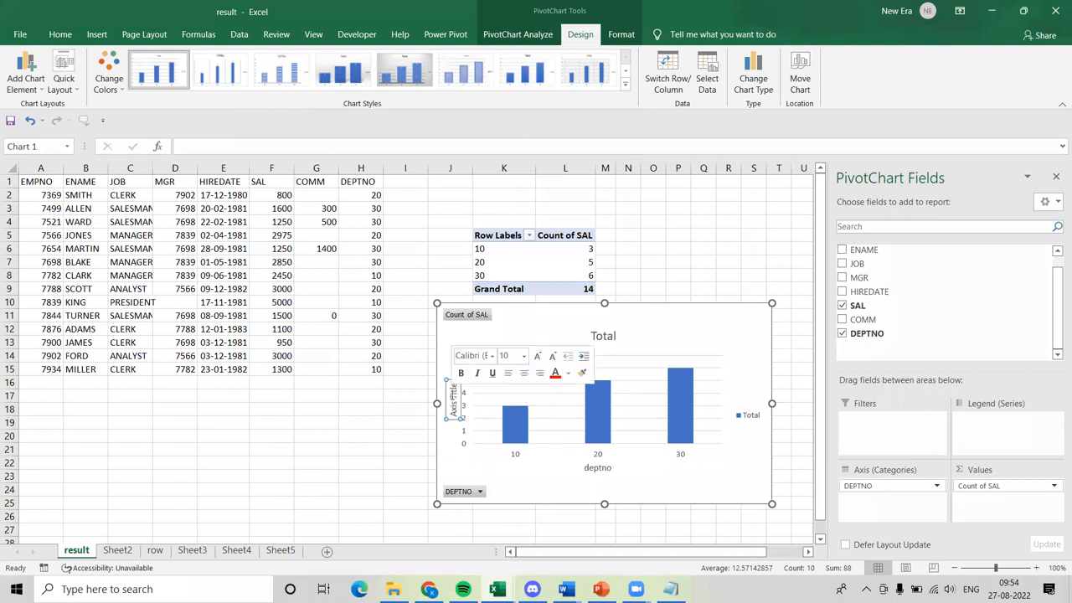
key(Delete)
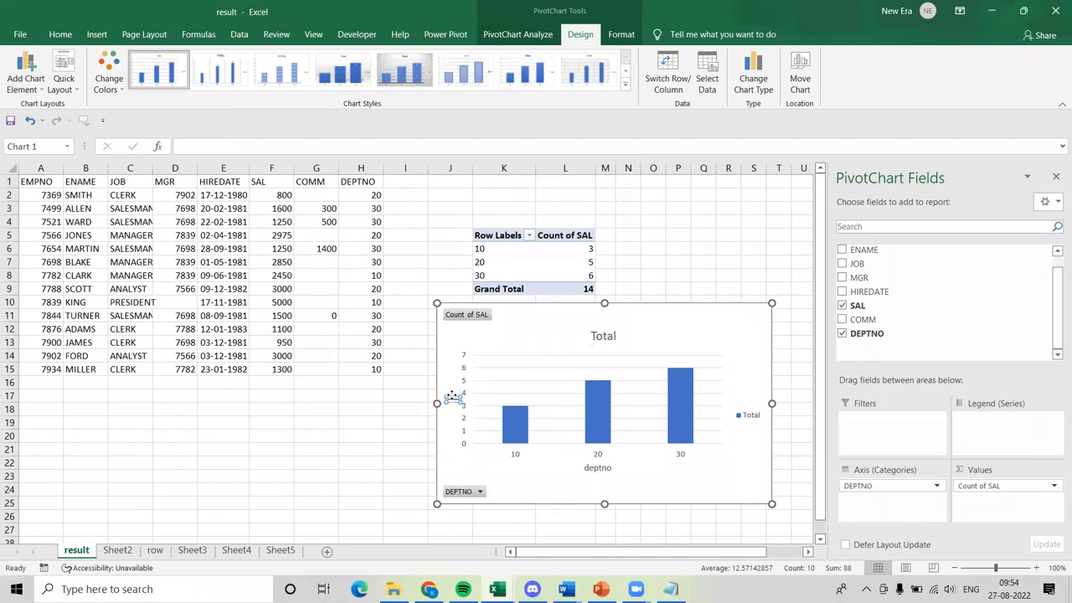
text(salary )
text(emplo)
text(yees)
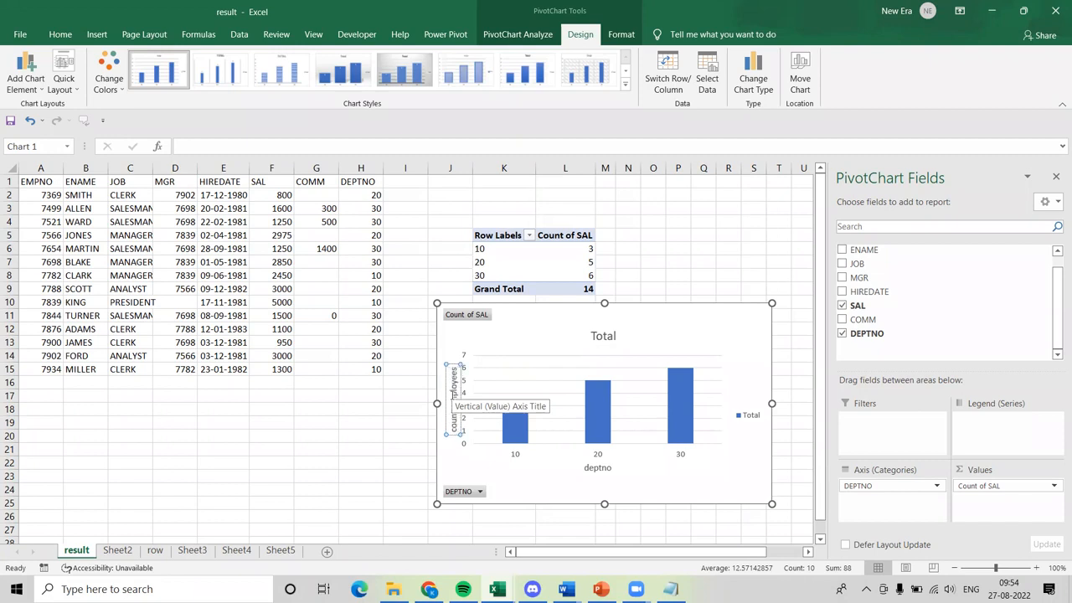
click(322, 478)
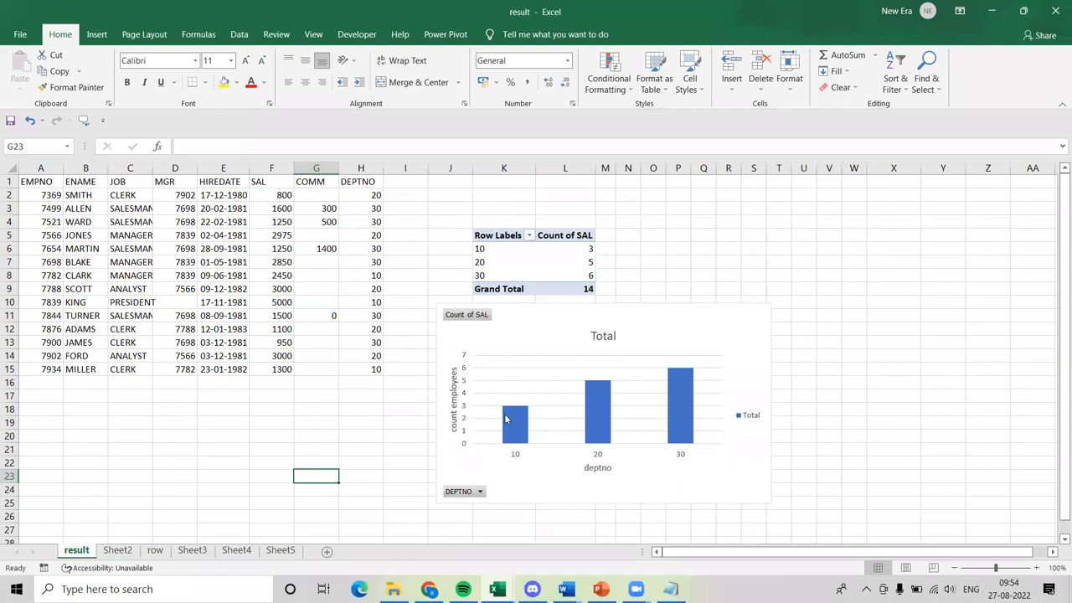
Remove the PivotChart's title and add it back above the chart.
mouse_move(505, 432)
click(524, 337)
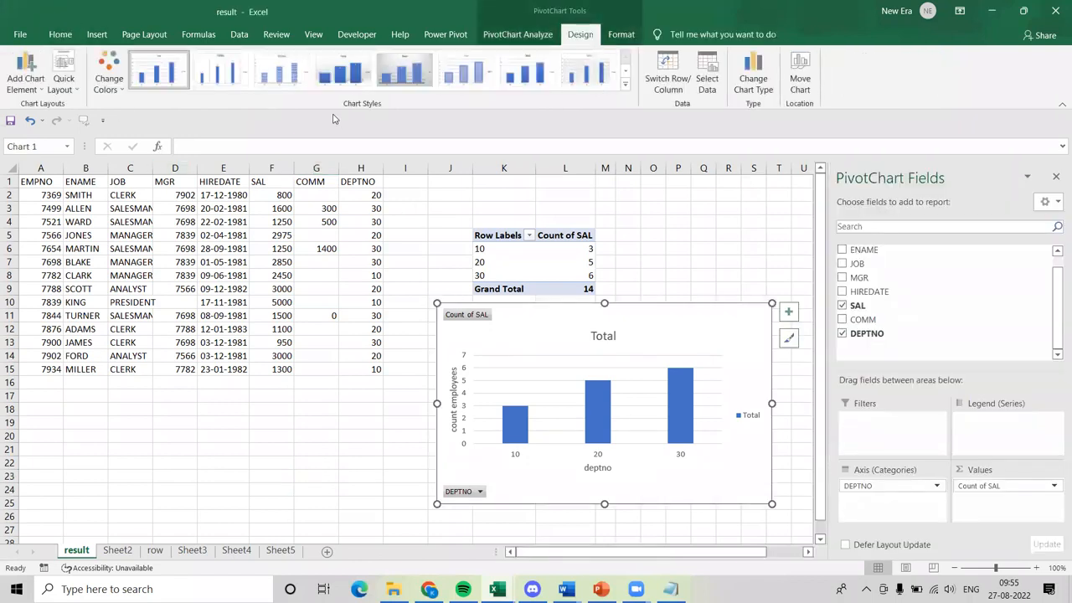
click(31, 87)
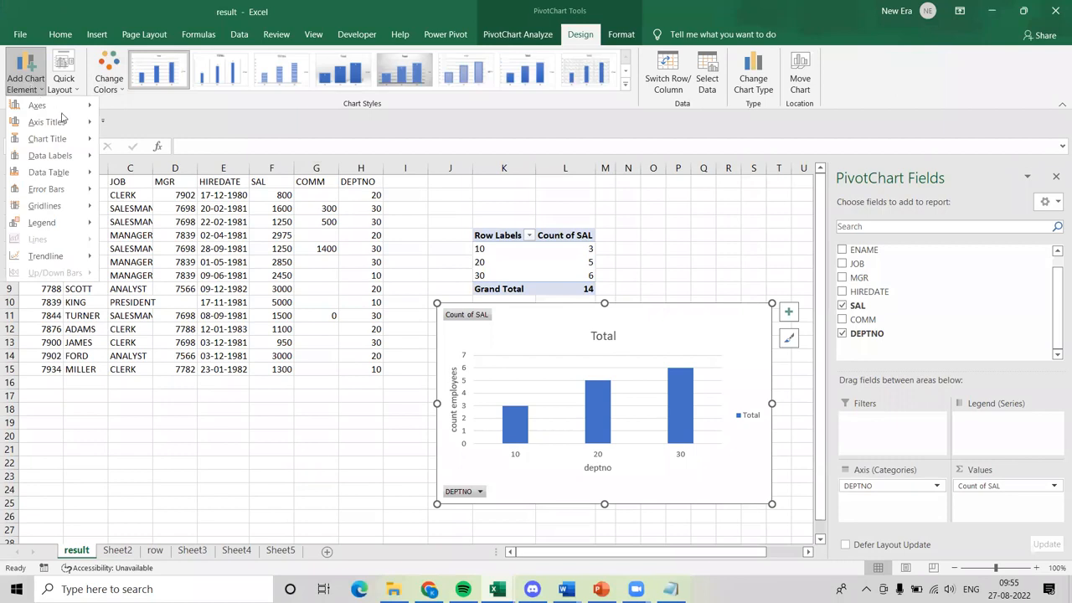
mouse_move(82, 141)
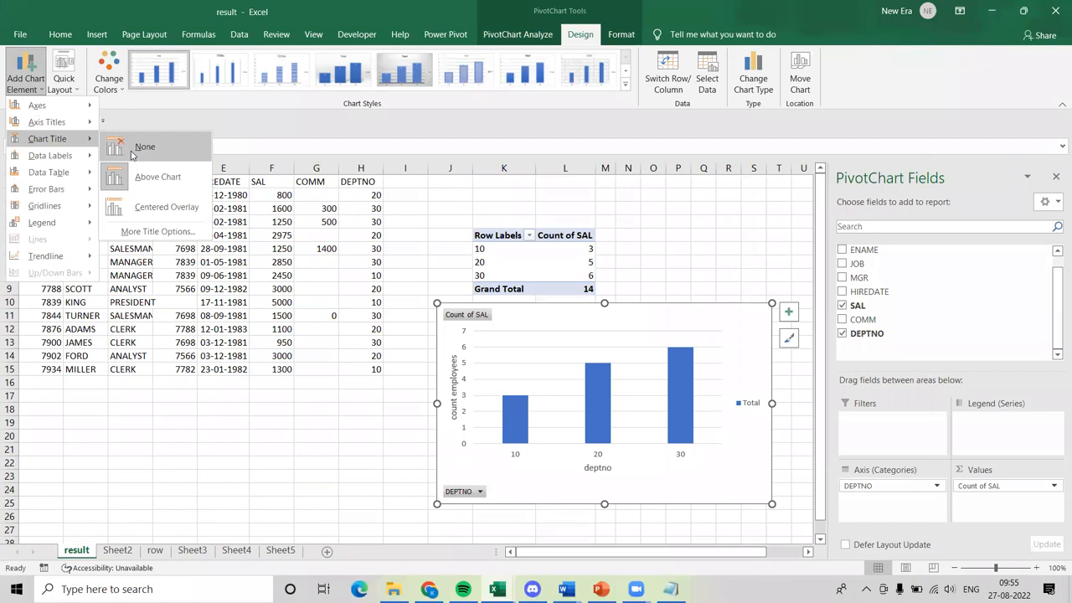
click(131, 152)
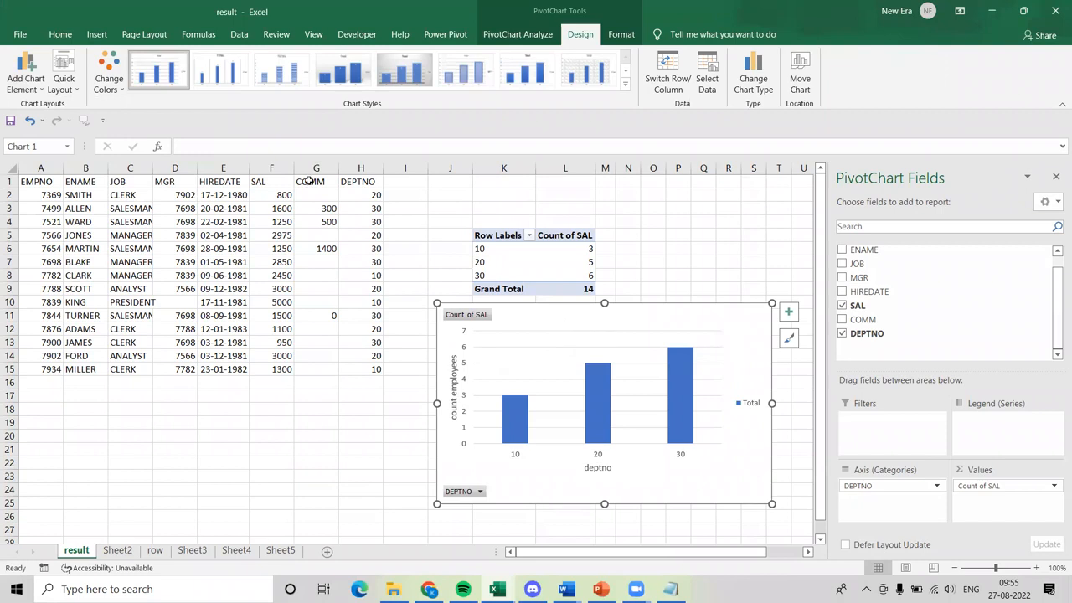
click(28, 94)
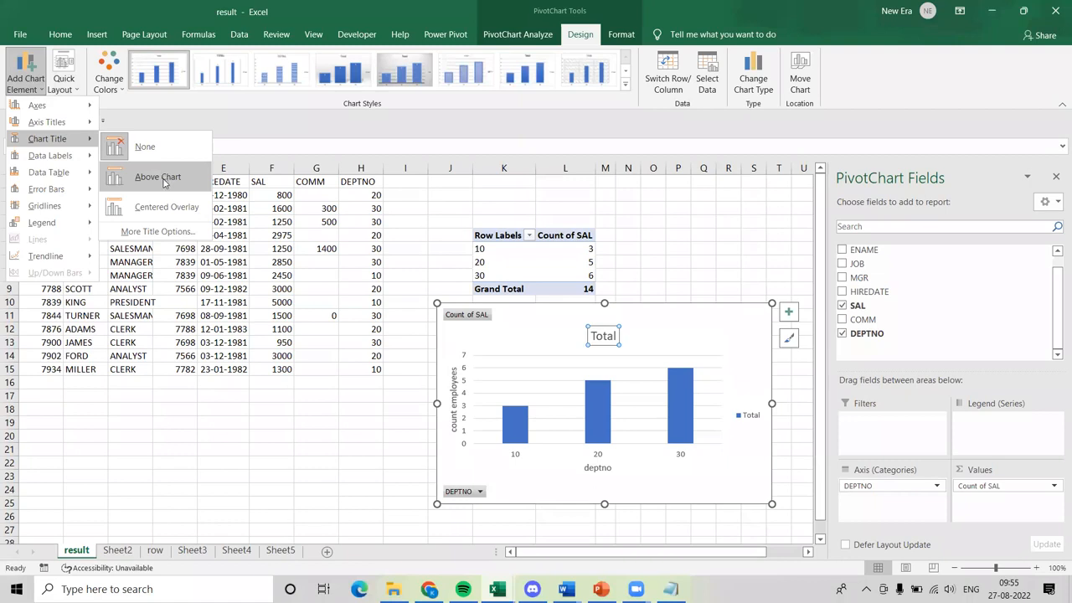
click(164, 182)
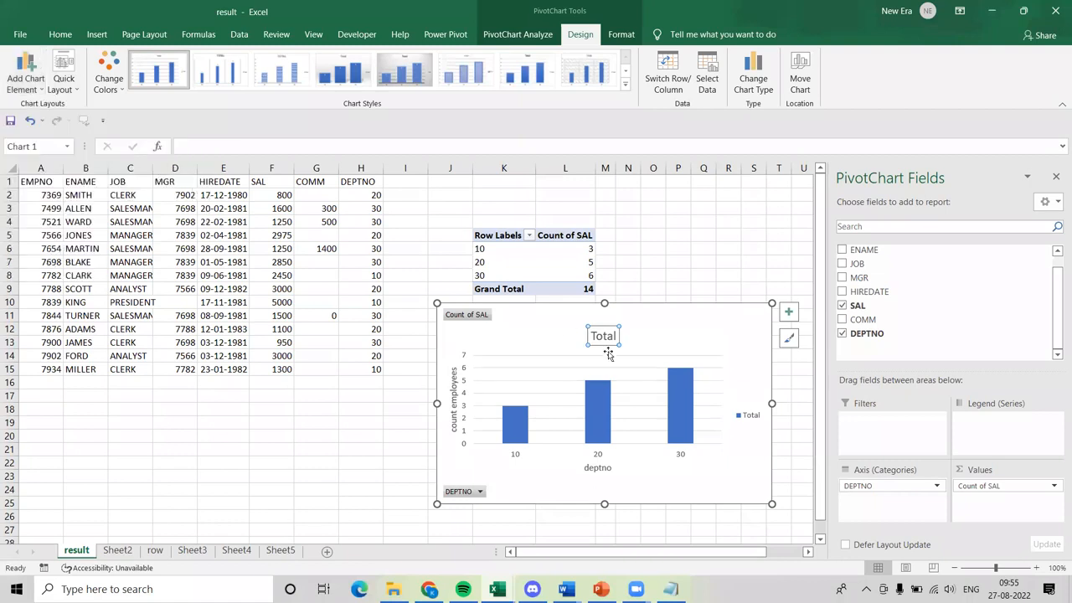
Place the chart title as a centered overlay and return it to the position above the chart.
click(25, 80)
mouse_move(71, 143)
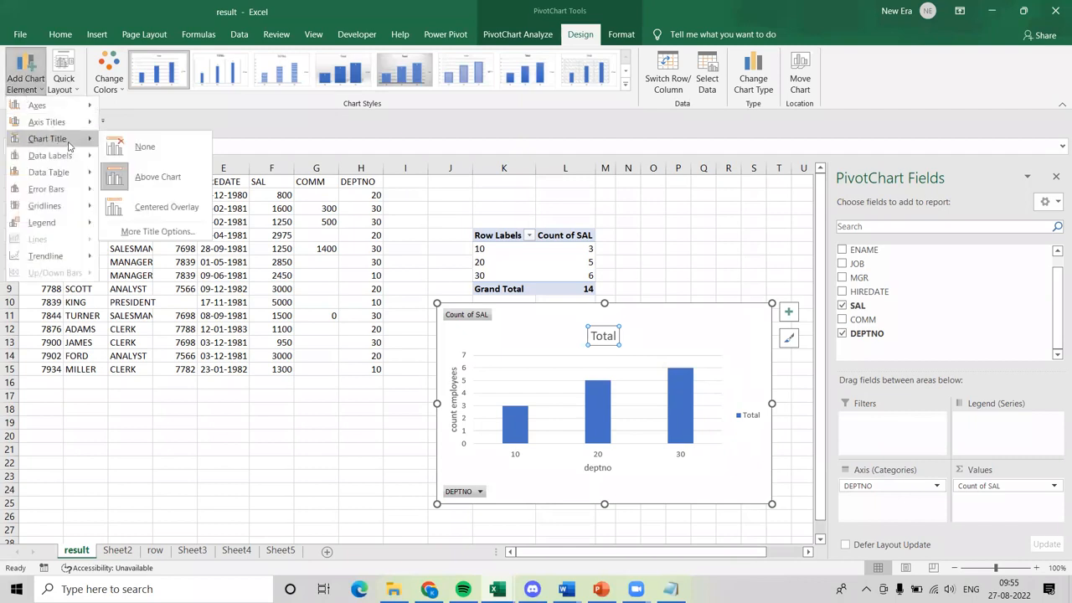
click(157, 206)
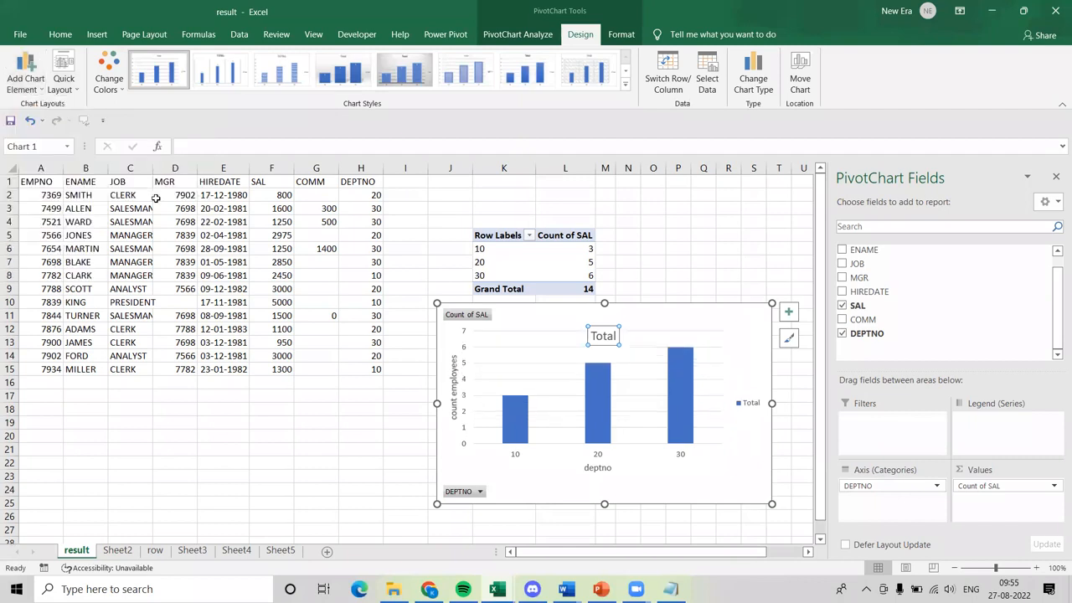
click(25, 92)
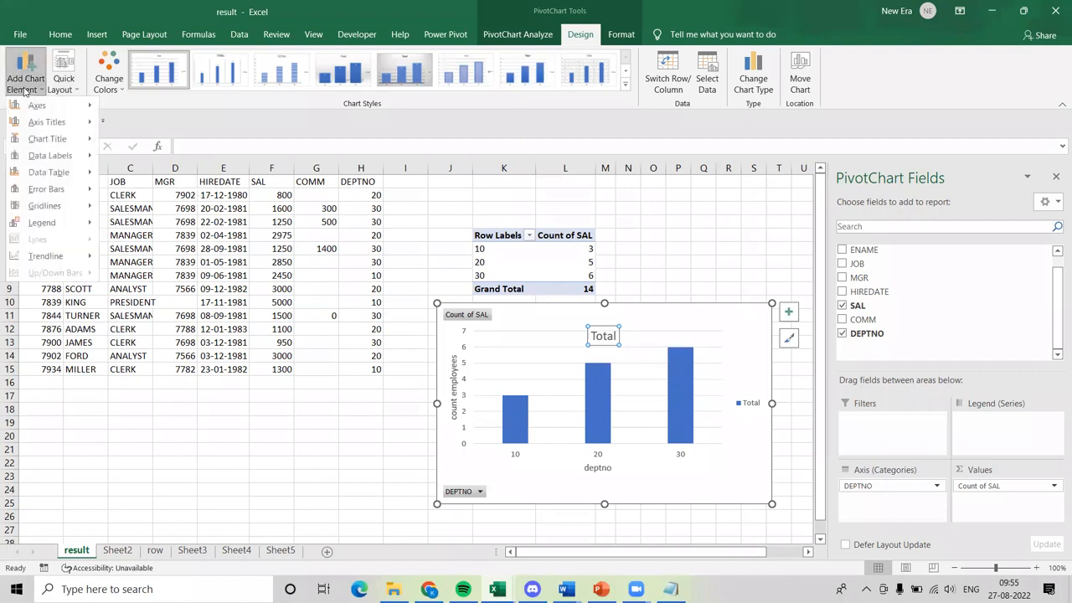
mouse_move(74, 145)
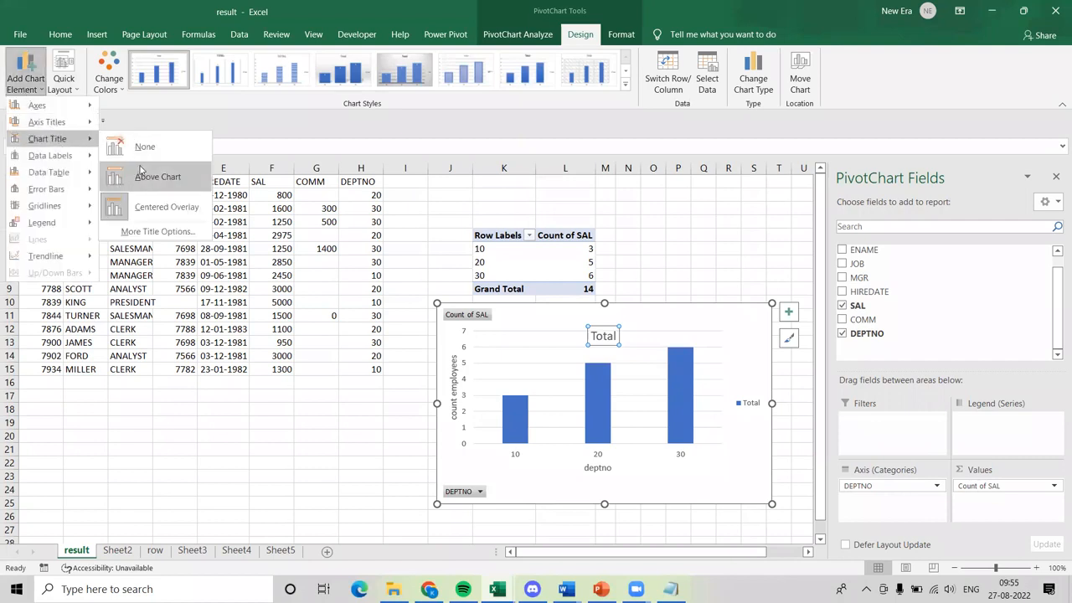
click(150, 177)
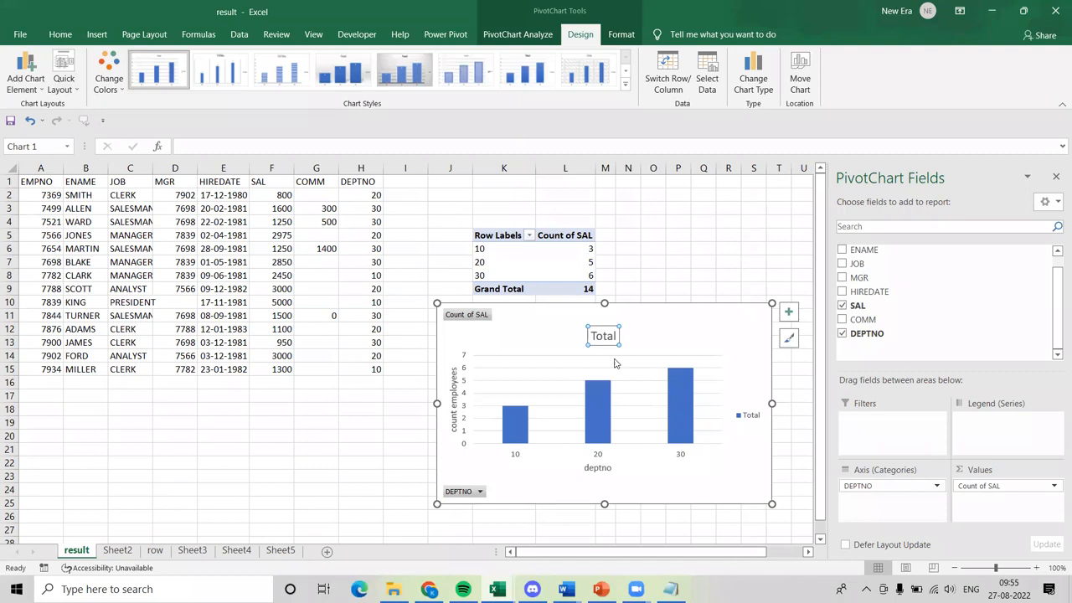
Replace the PivotChart's title text with "total employees based on dept".
double_click(603, 337)
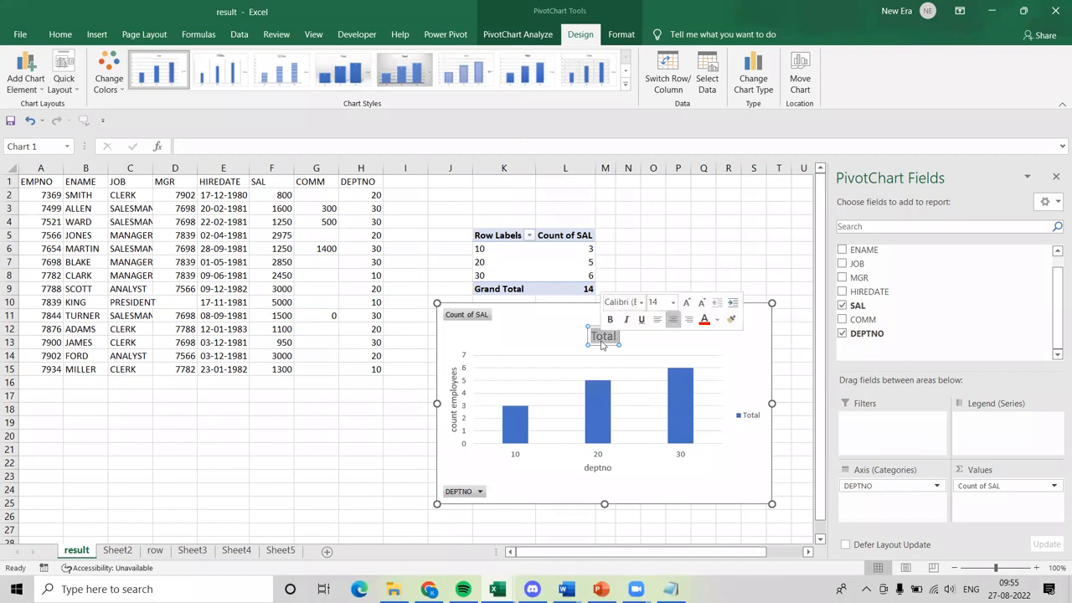
key(BackSpace)
text(total)
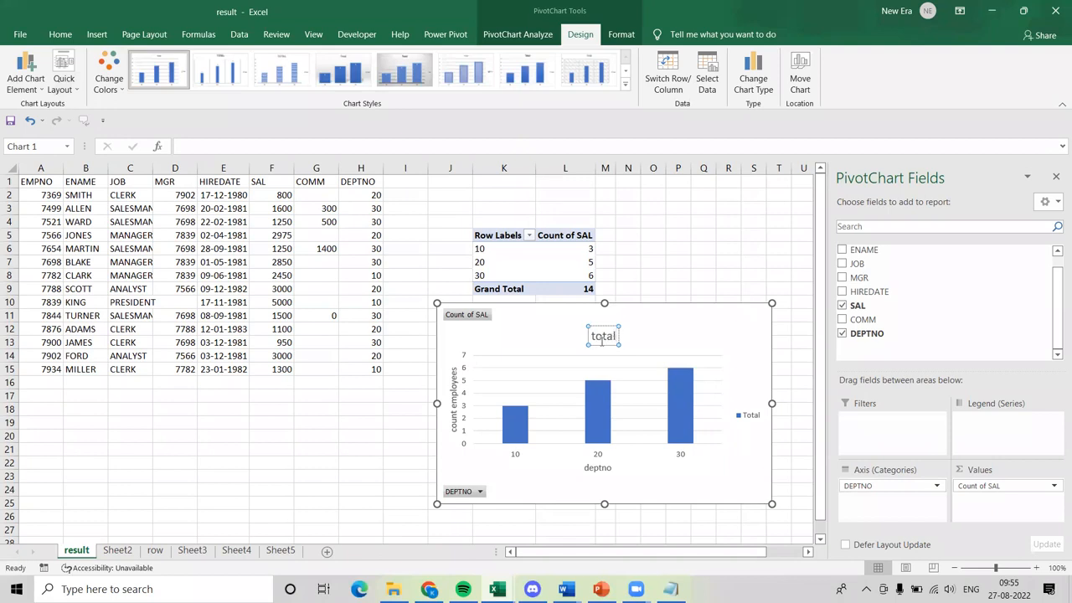
text( emplo)
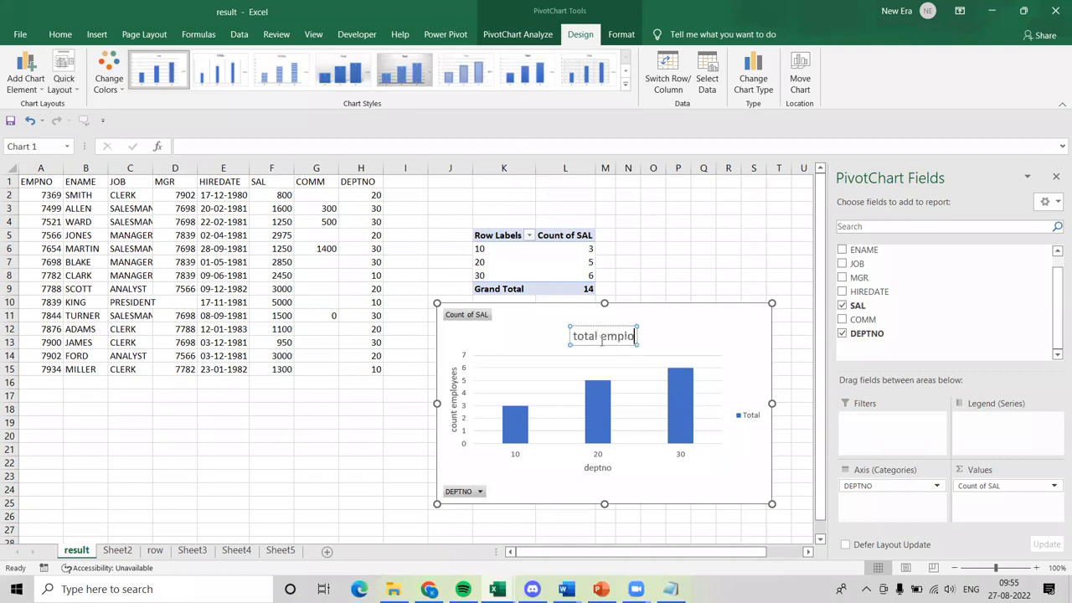
text(u)
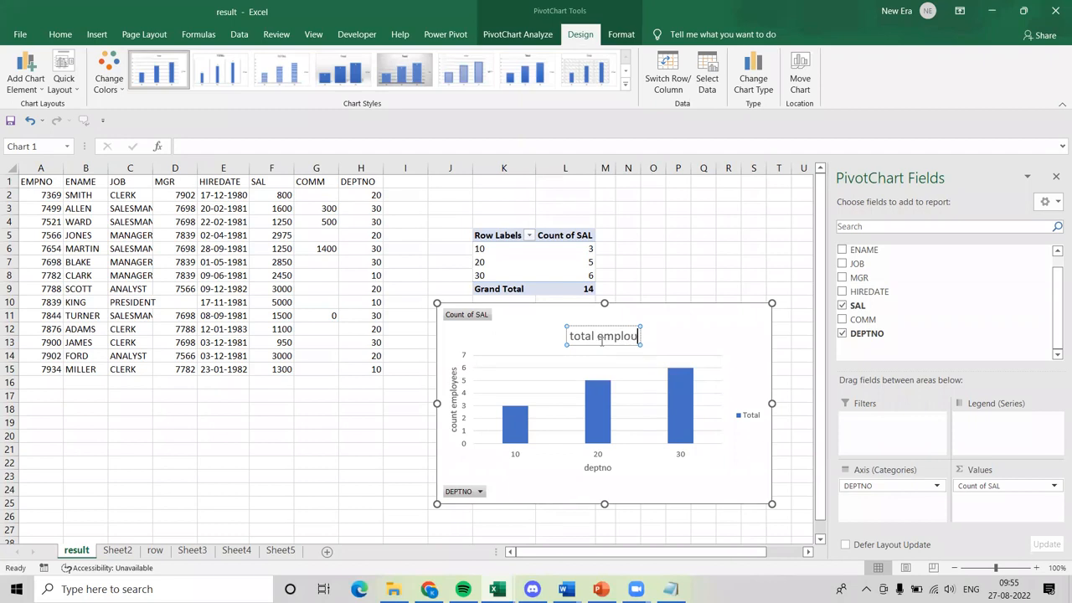
key(BackSpace)
text(yees b)
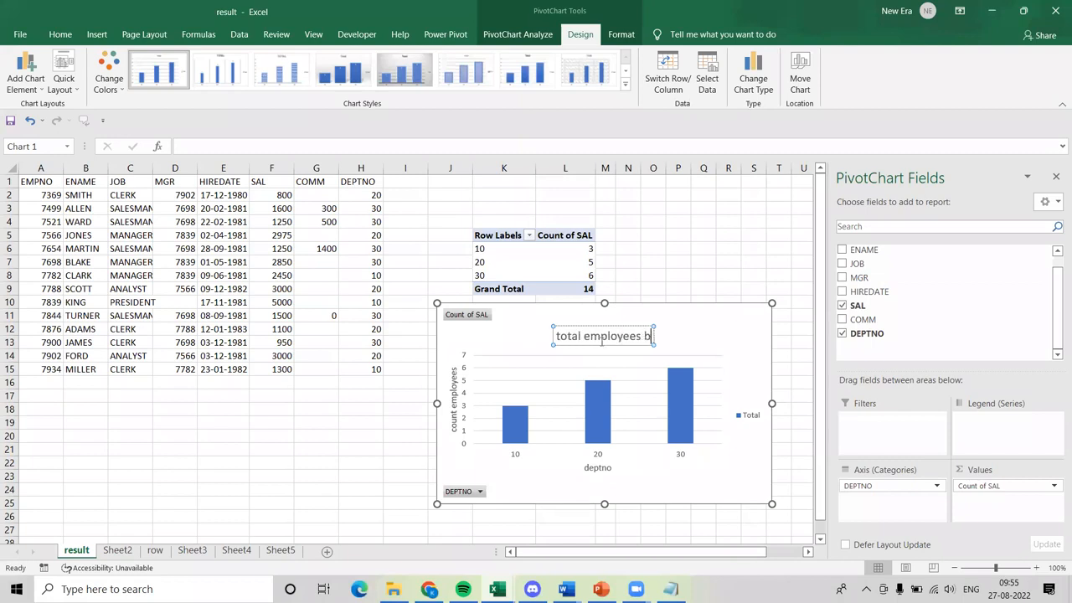
text(ased on dept)
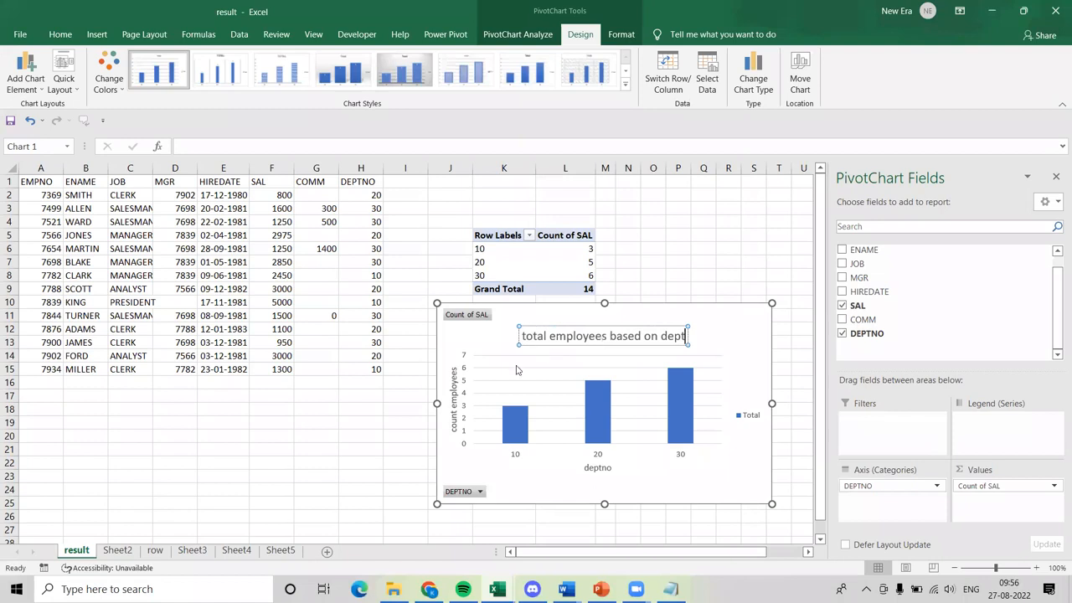
click(342, 409)
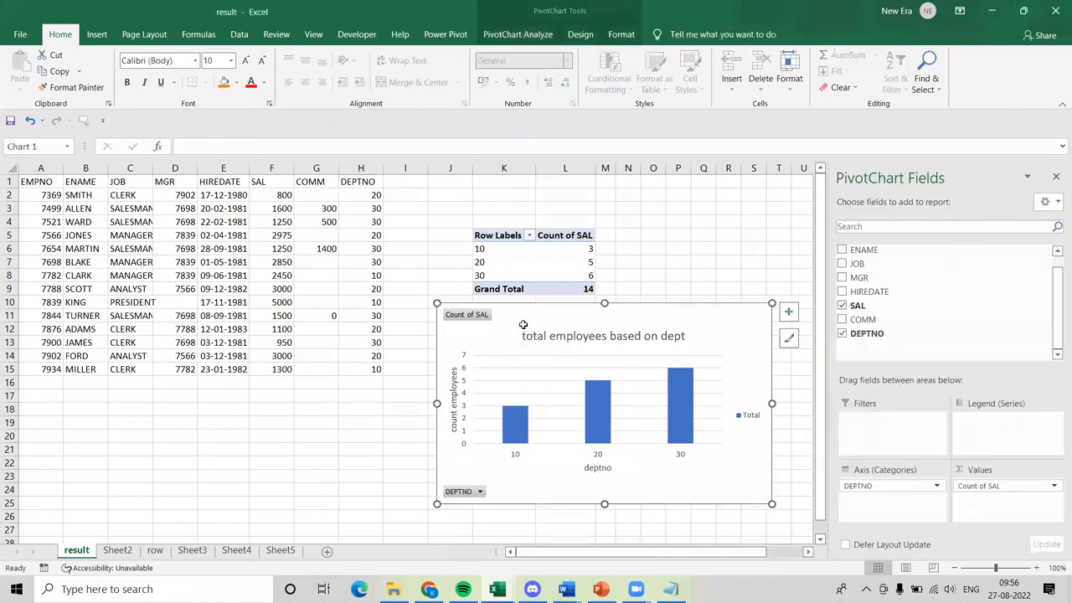
Add data labels to the PivotChart's columns, positioned at the center of each bar.
click(584, 40)
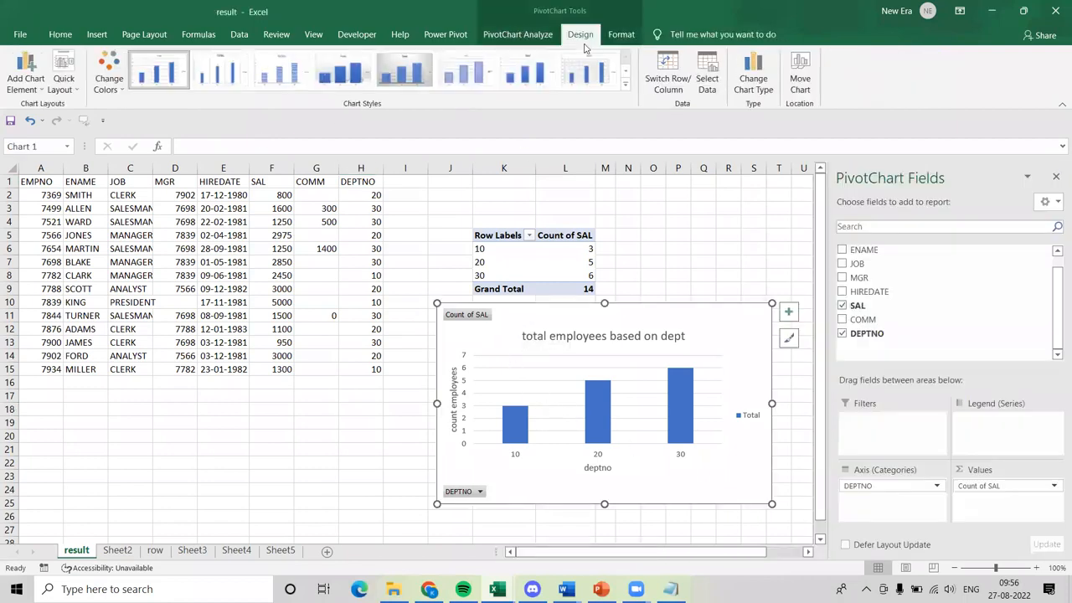
click(25, 87)
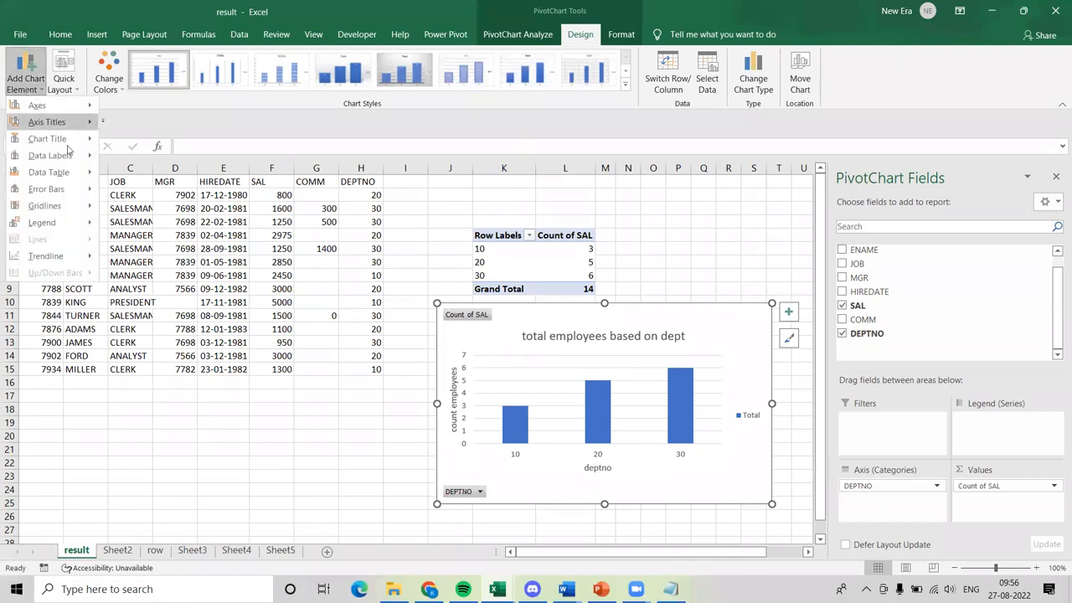
mouse_move(70, 159)
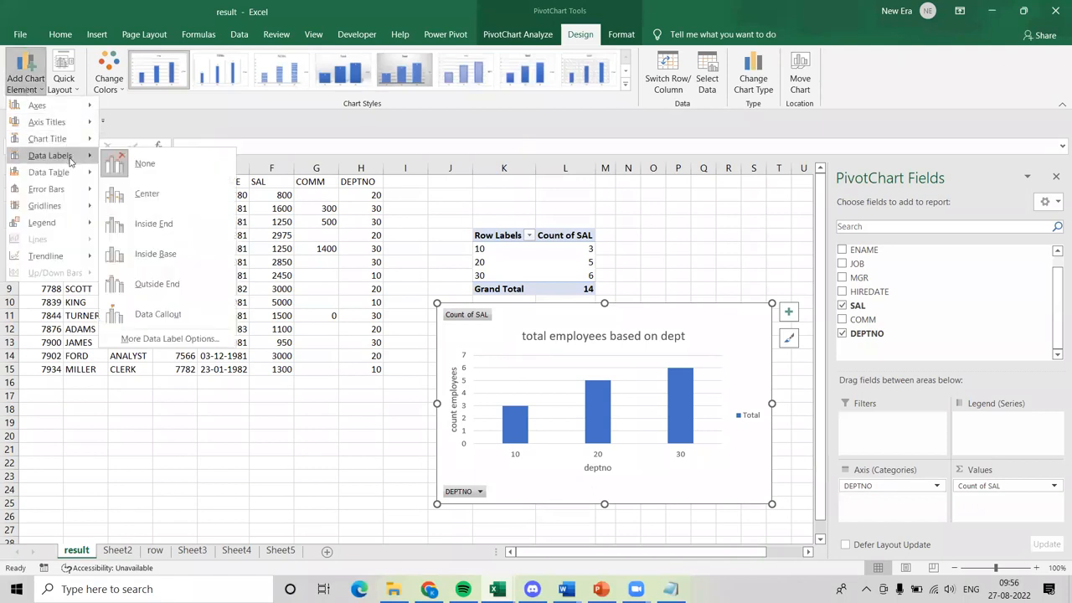
click(162, 200)
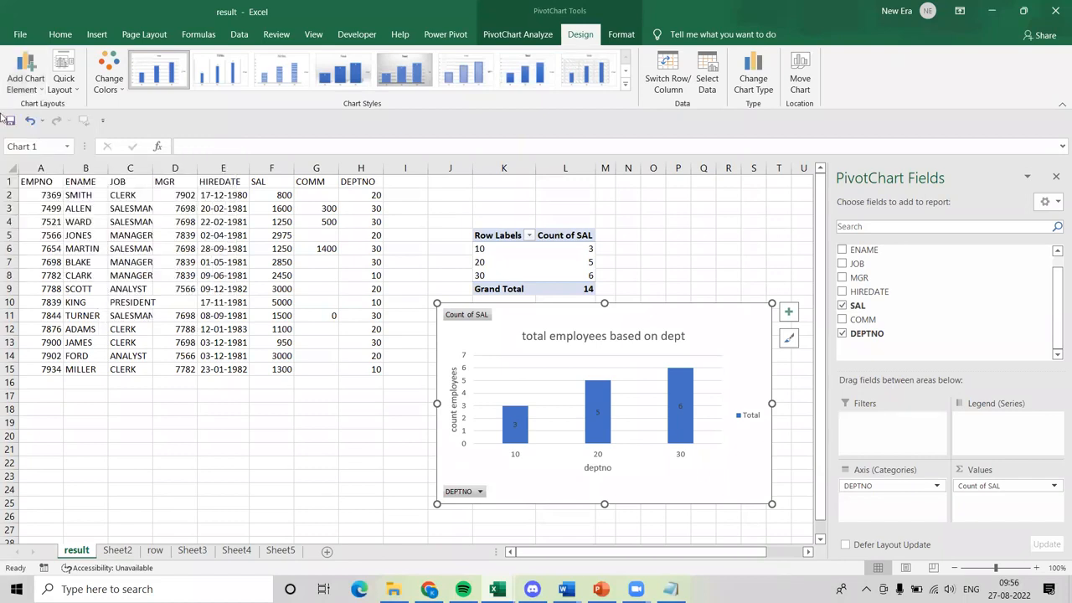
Open the placement options for the PivotChart's data labels.
click(26, 84)
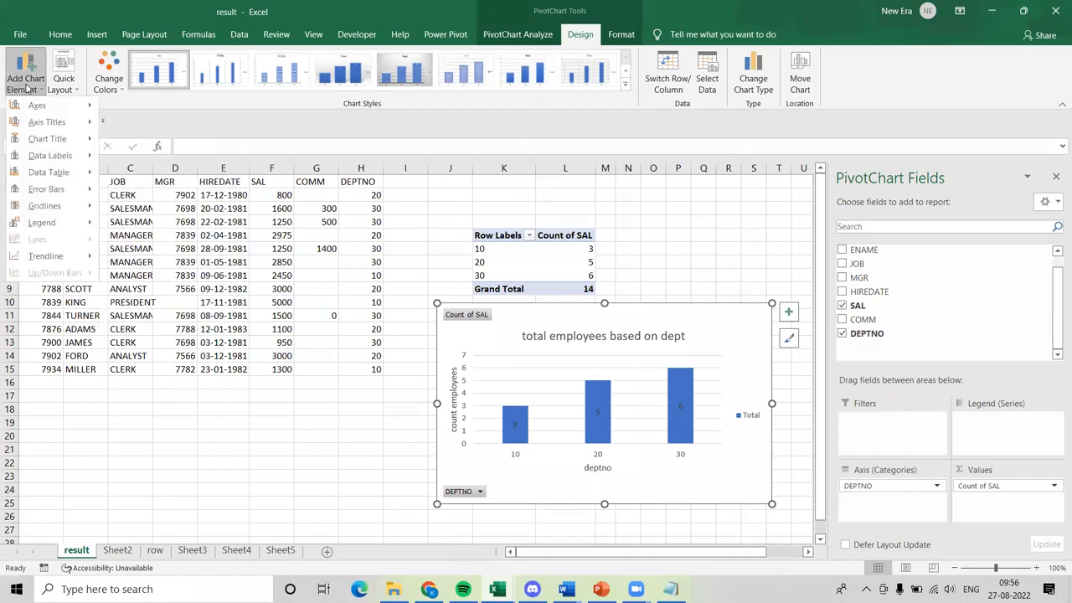
mouse_move(73, 164)
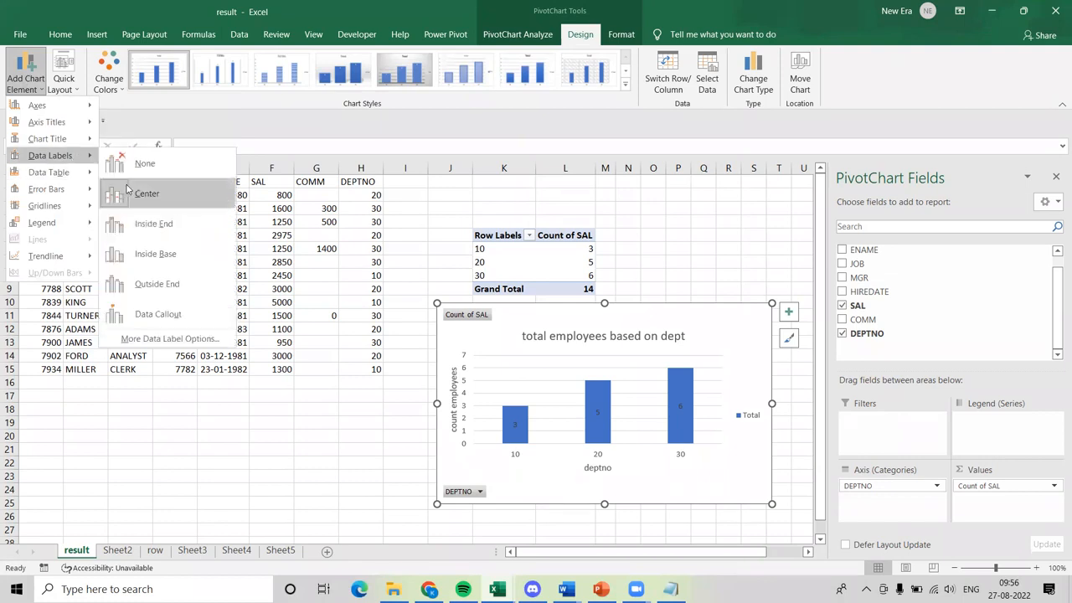
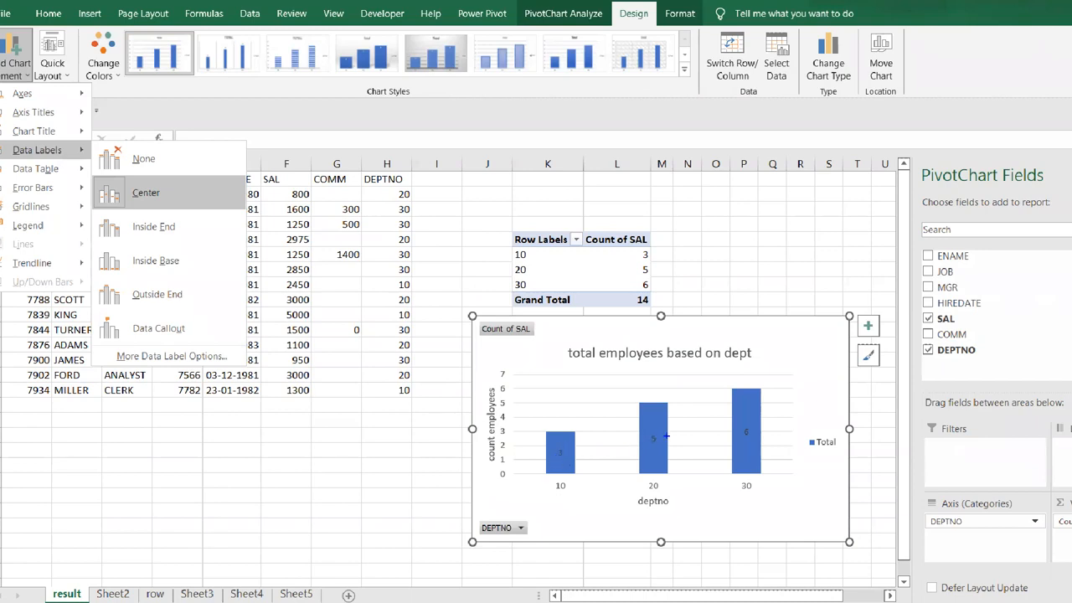
Move the PivotChart's data labels to the Outside End position above each column.
drag(658, 432, 665, 454)
drag(756, 419, 760, 441)
key(Escape)
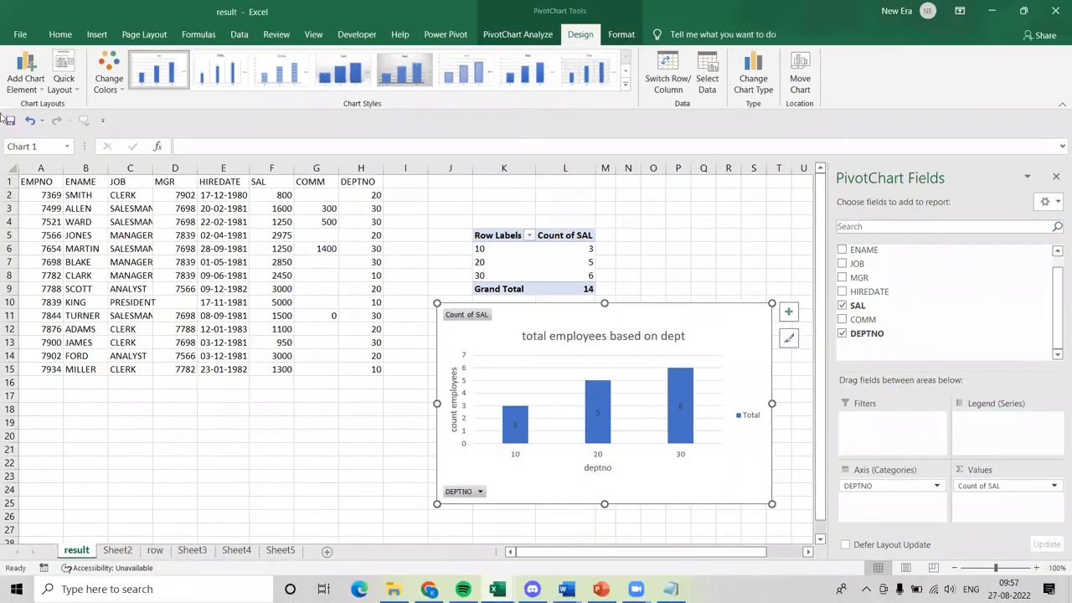
click(25, 79)
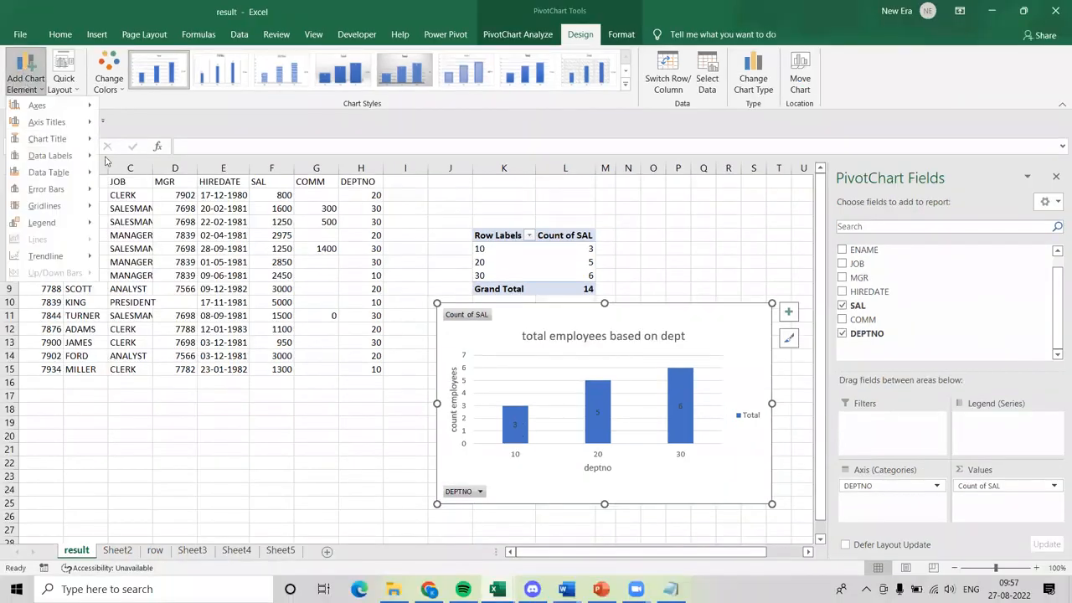
mouse_move(85, 158)
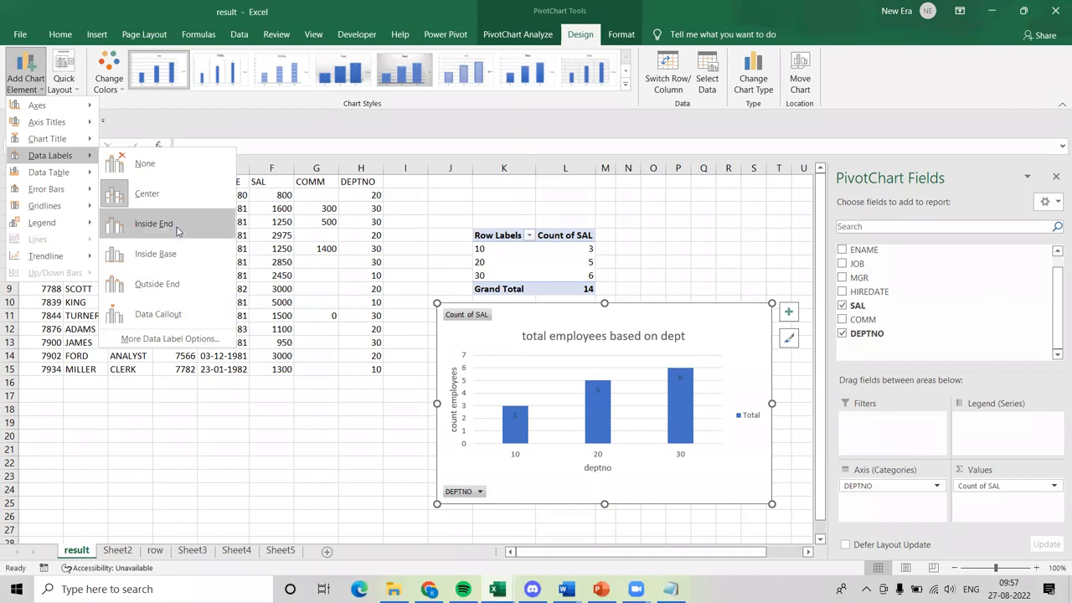
click(191, 282)
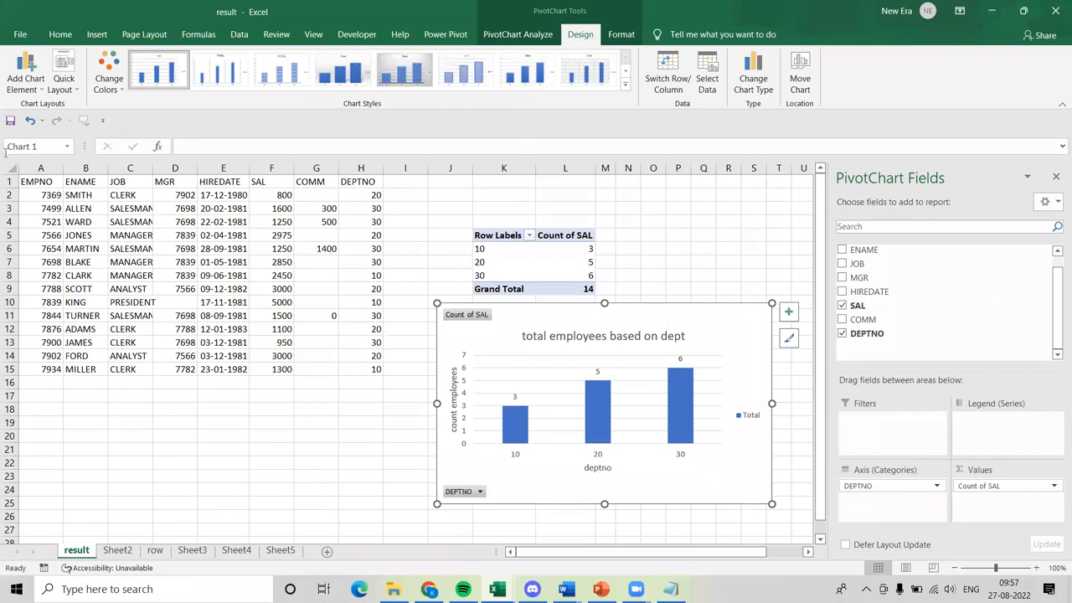
Remove the PivotChart's primary major horizontal gridlines and restore them.
click(21, 94)
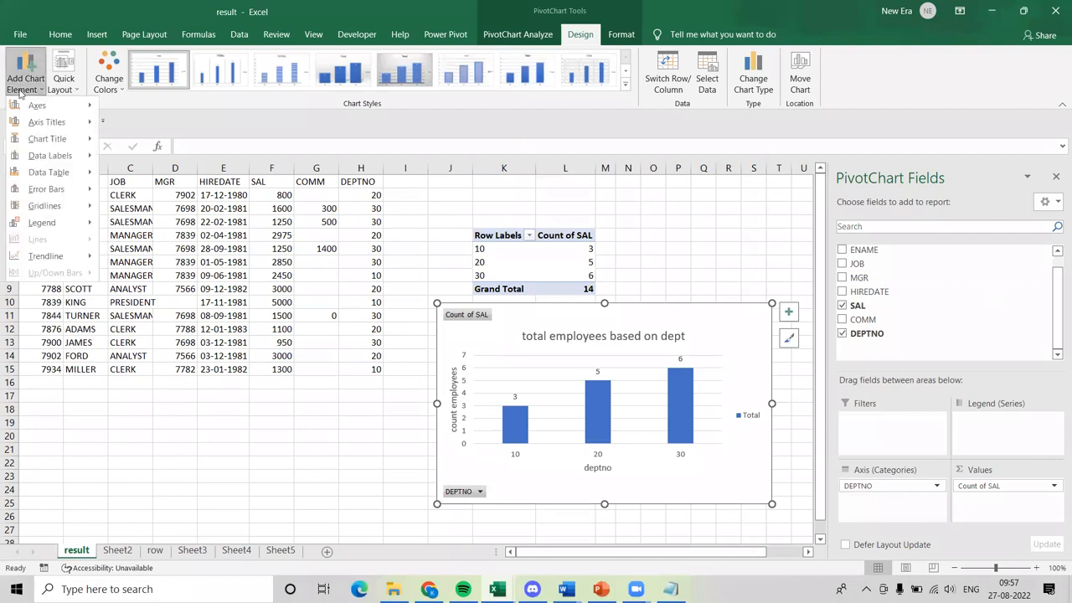
mouse_move(85, 191)
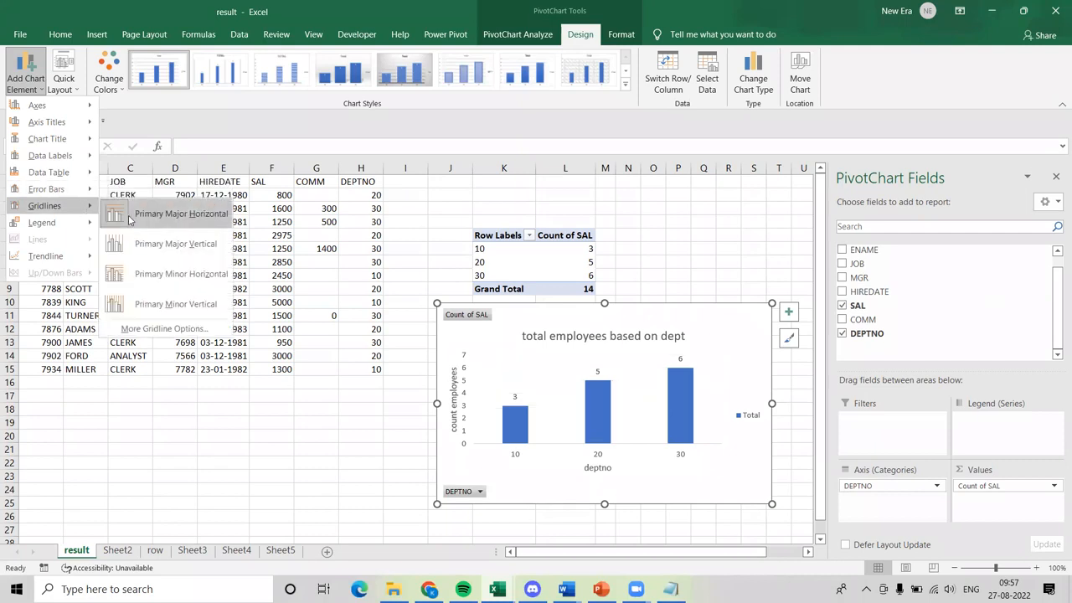
click(147, 222)
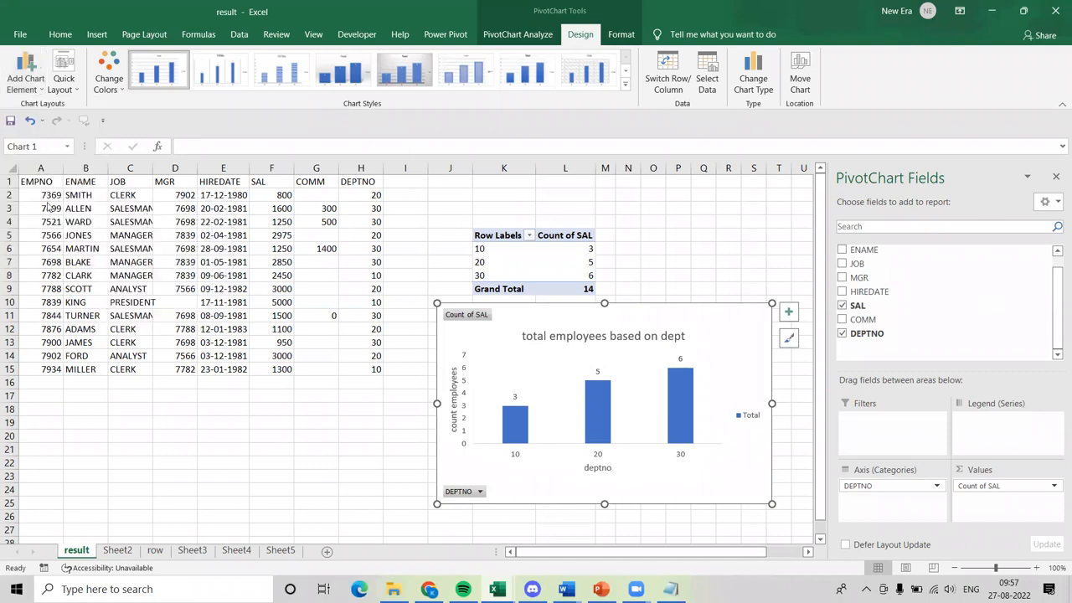
click(23, 94)
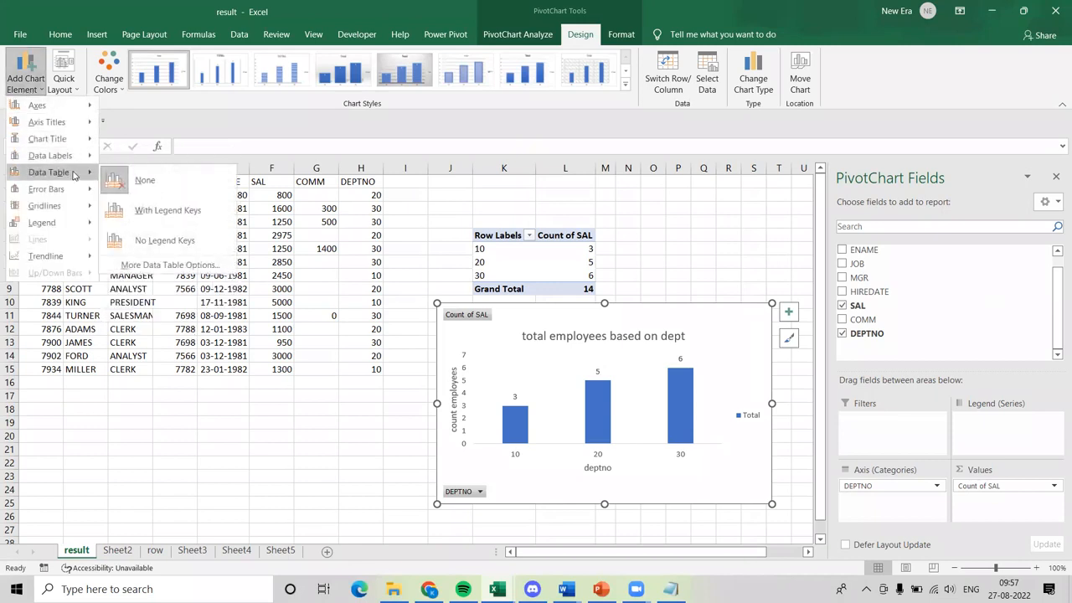
mouse_move(90, 208)
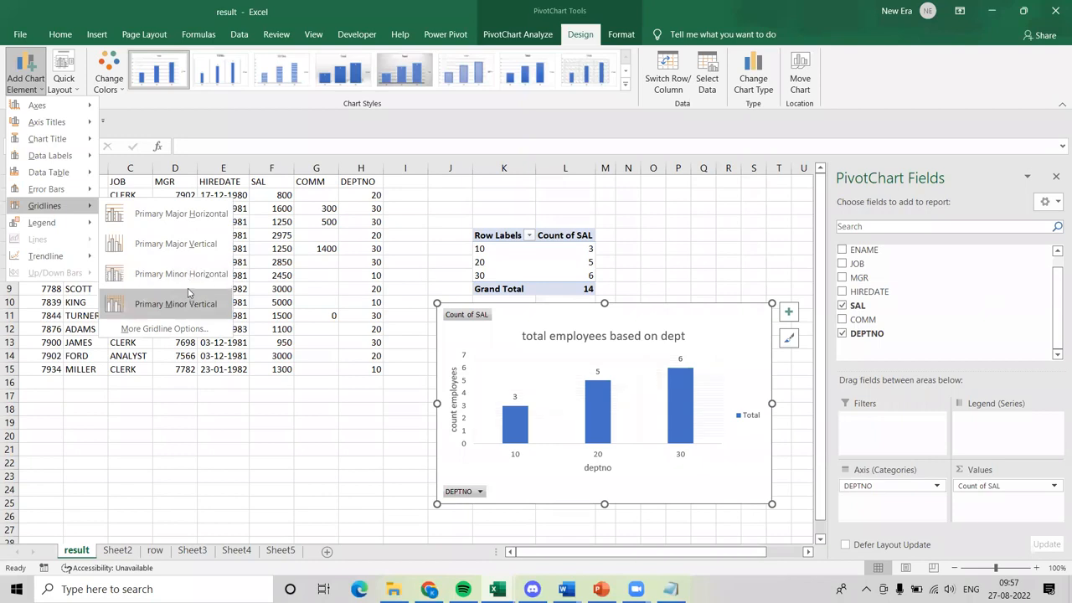
click(166, 219)
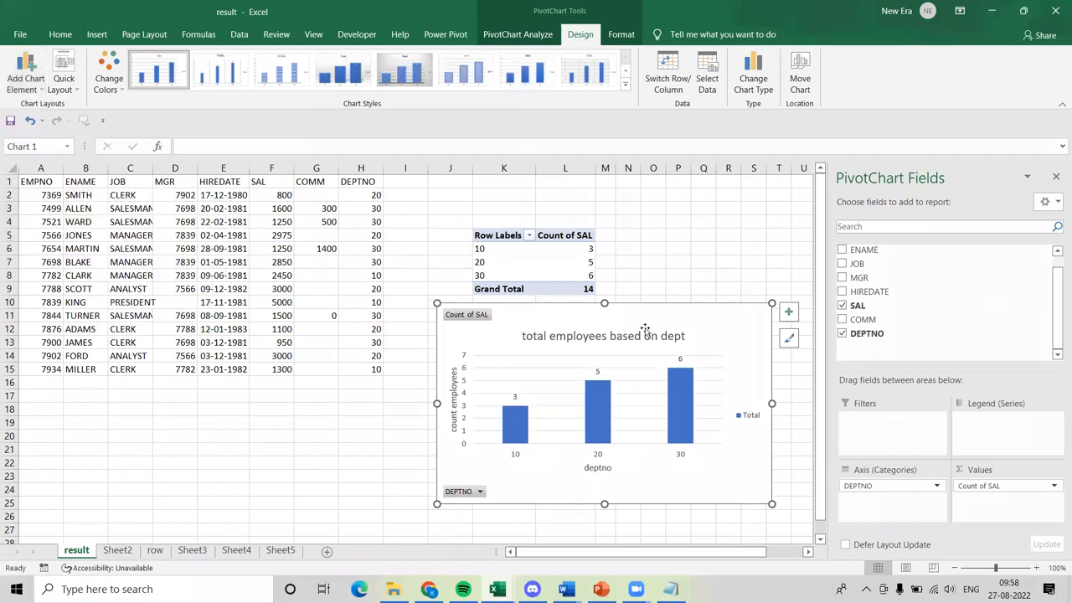
Move the PivotChart up over the PivotTable and stretch it to a height of about 9.47 cm.
drag(653, 320, 634, 232)
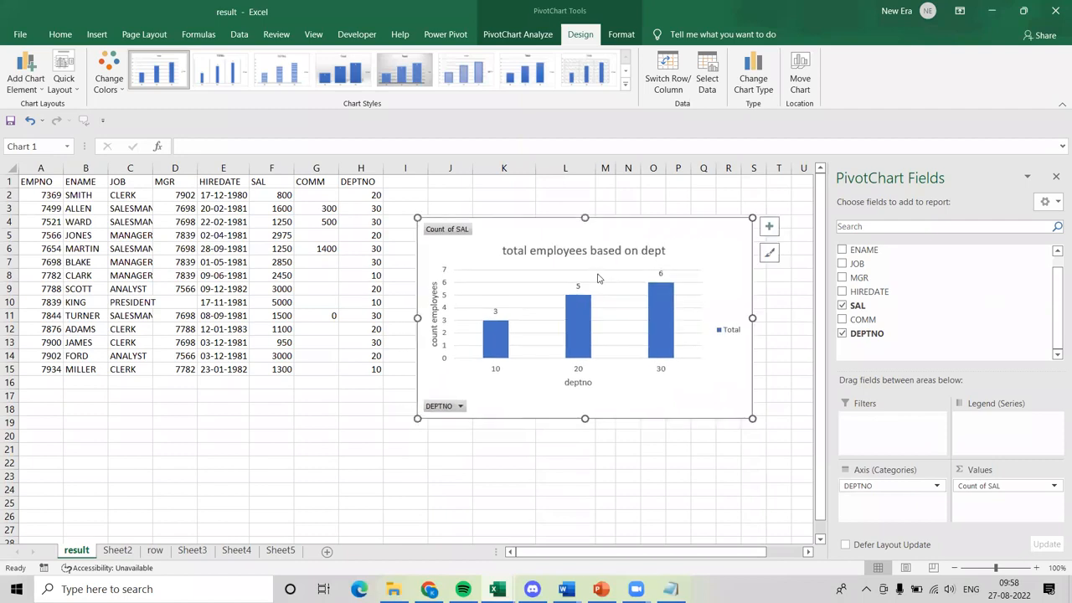
drag(584, 418, 595, 468)
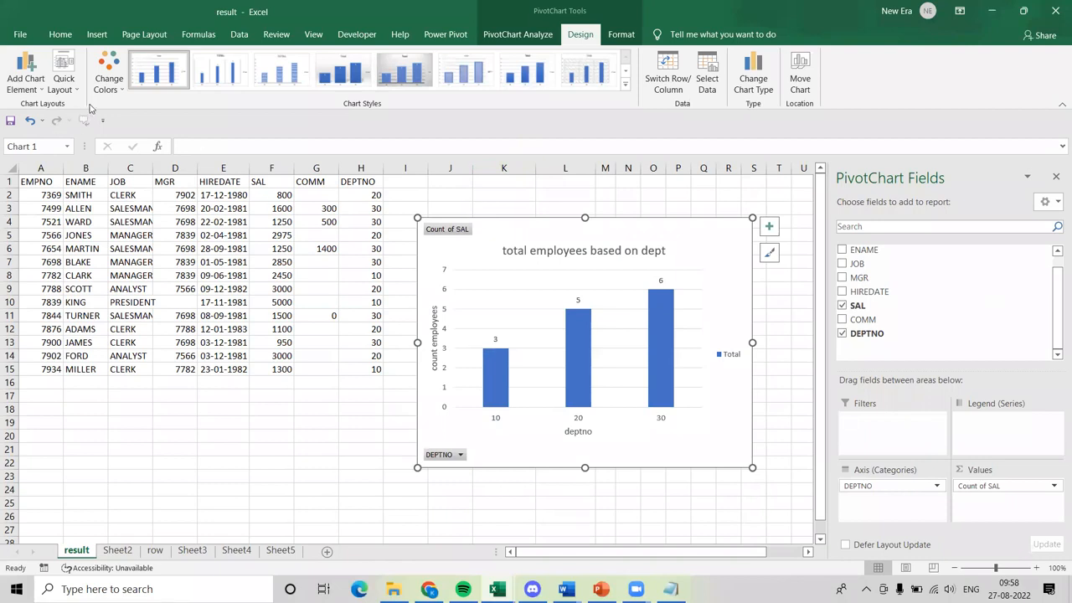
click(28, 83)
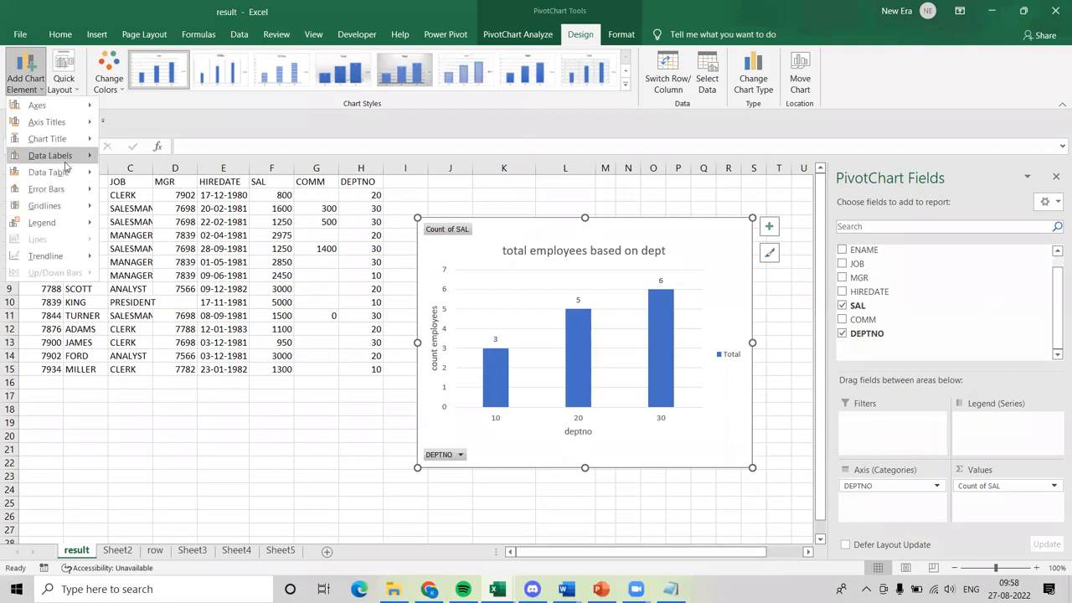
mouse_move(75, 262)
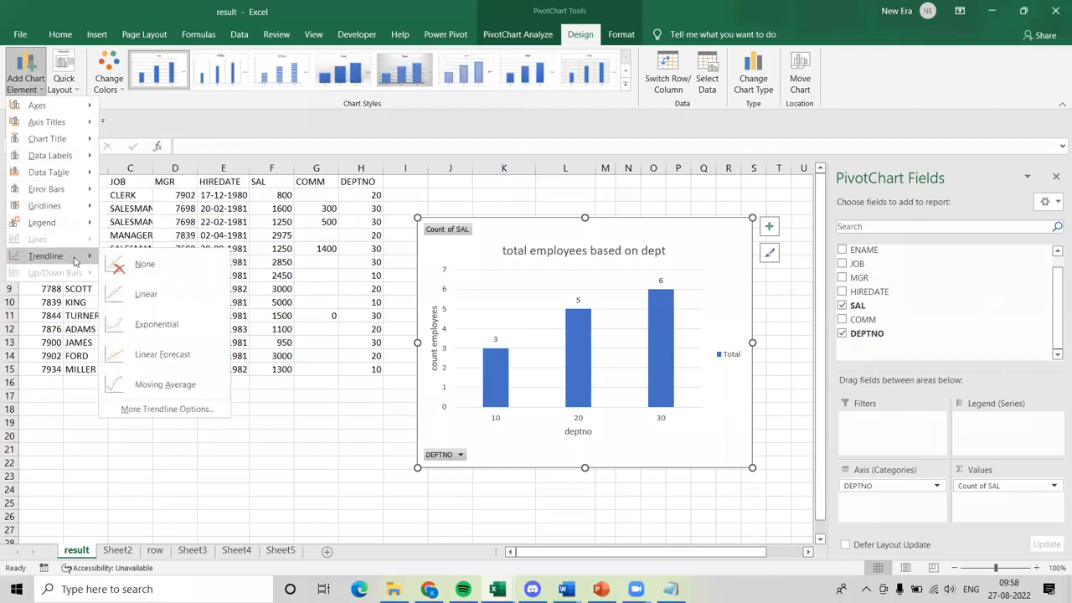
mouse_move(71, 227)
mouse_move(59, 192)
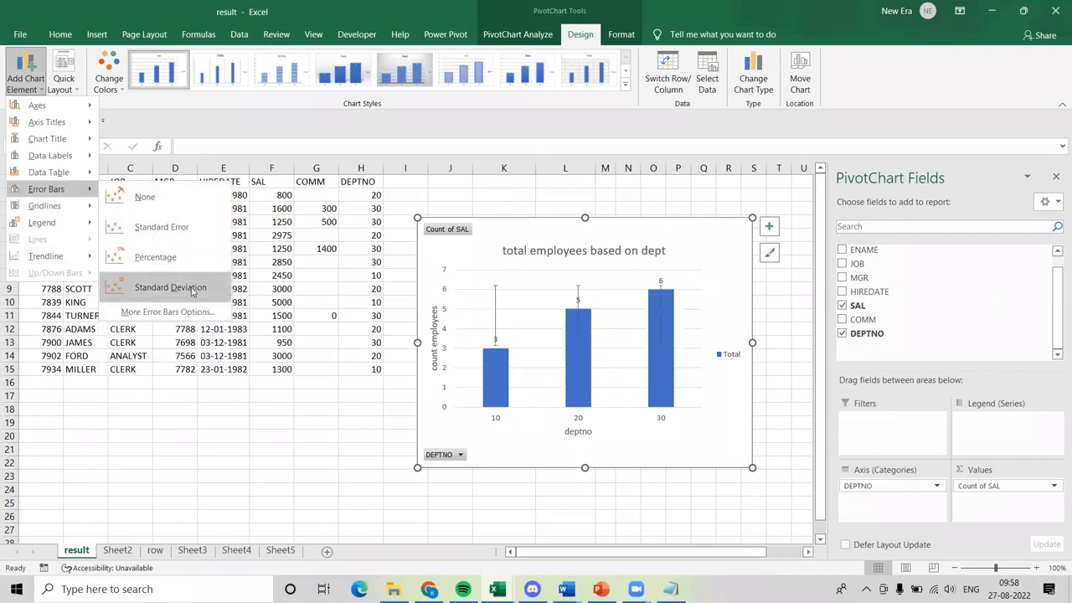
mouse_move(60, 172)
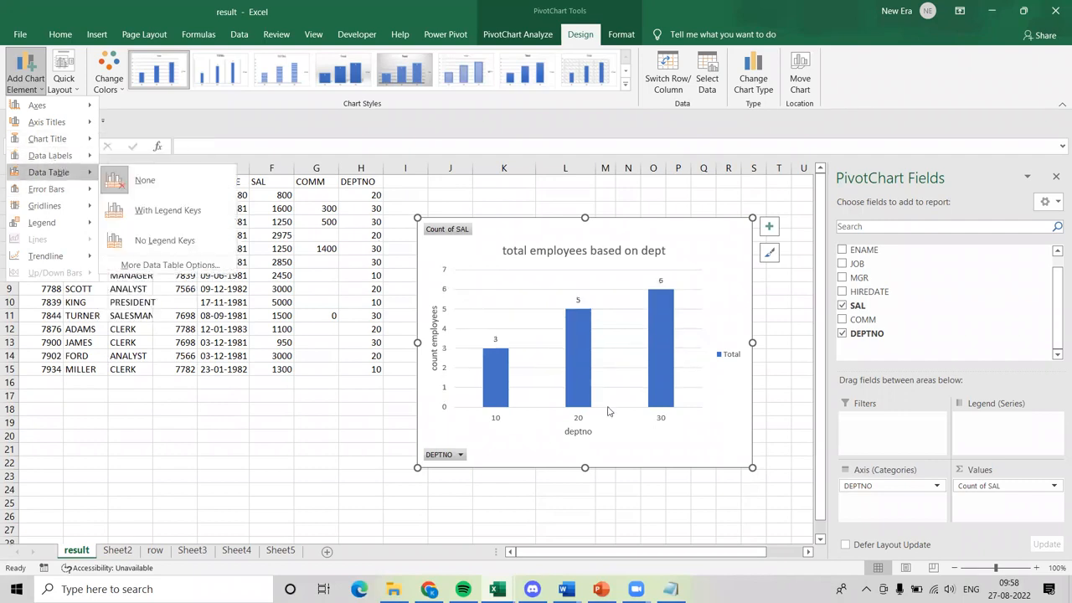
click(543, 338)
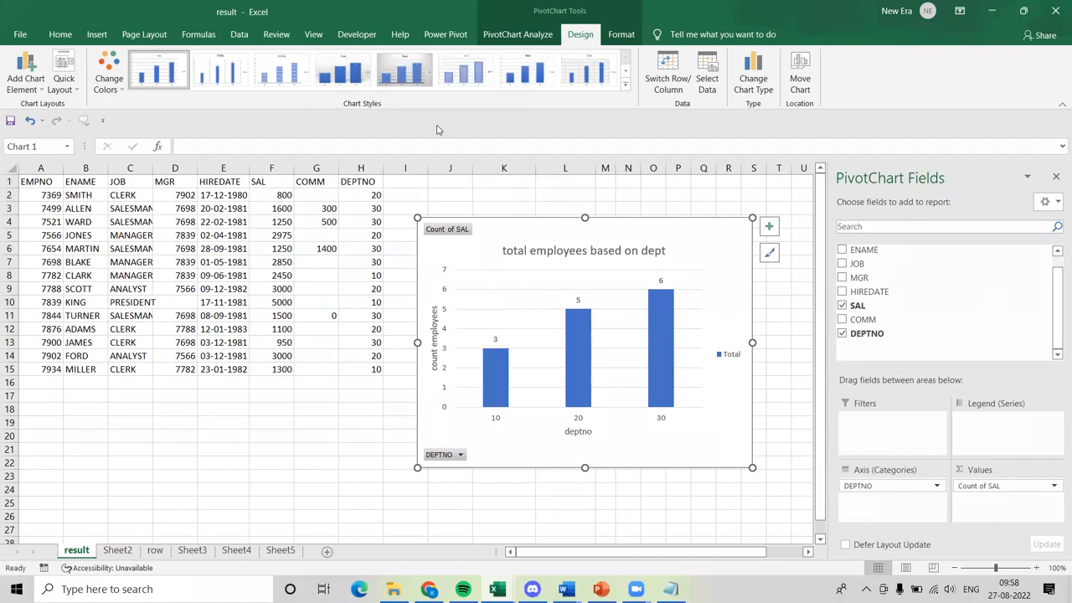
click(358, 57)
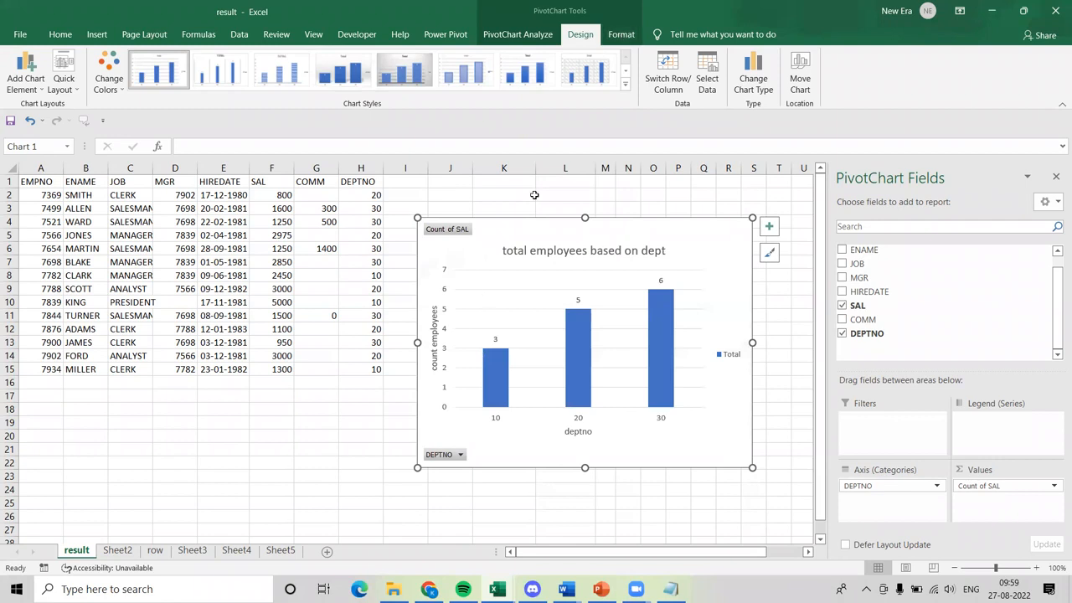
Outline the PivotChart's plot area in Green, Accent 6, Darker 25%.
click(534, 318)
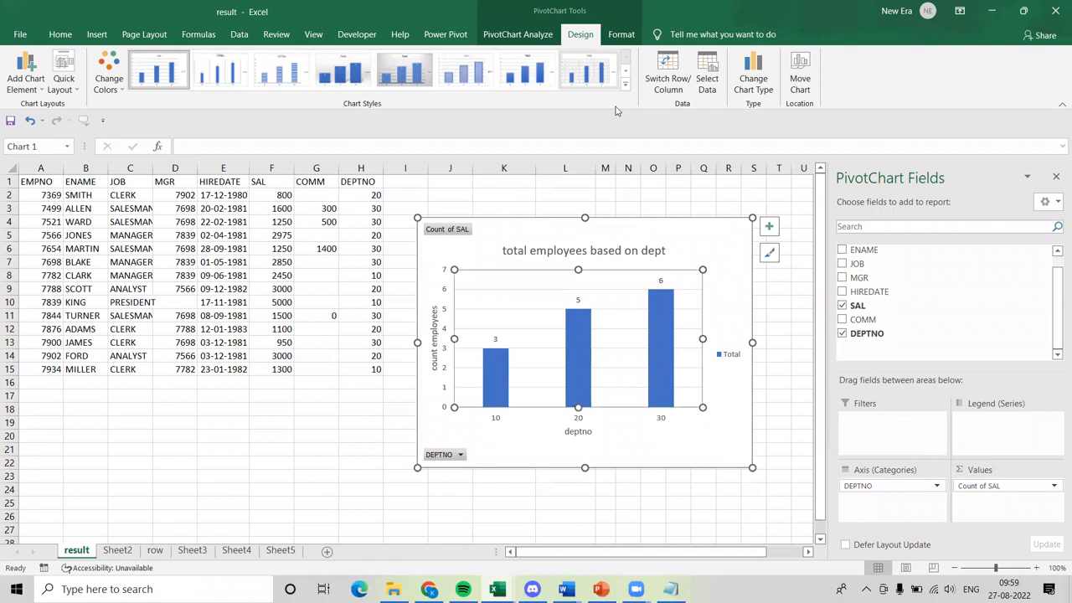
click(628, 38)
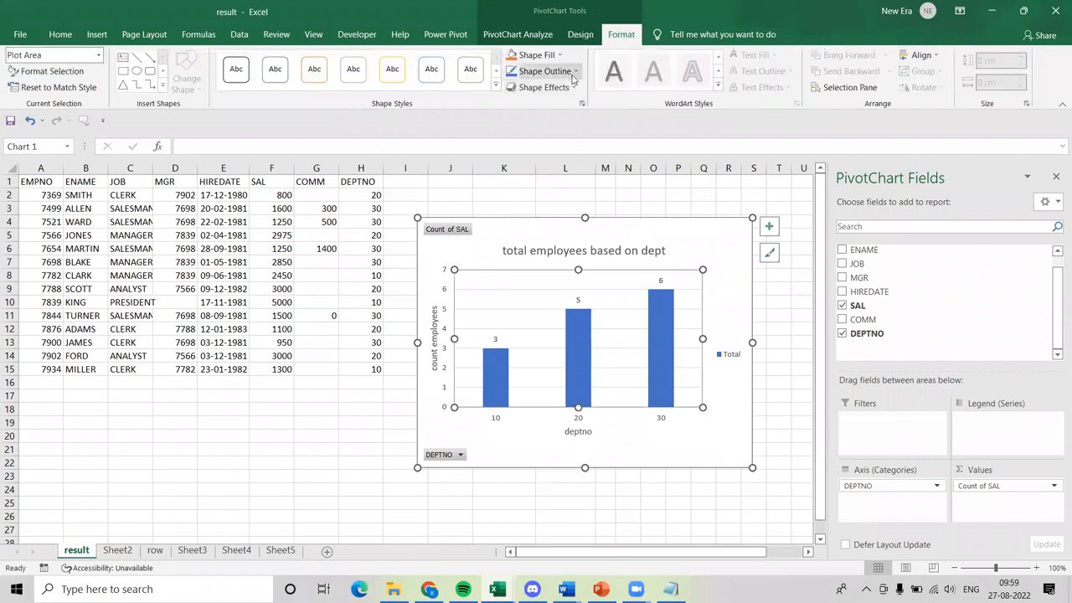
click(575, 72)
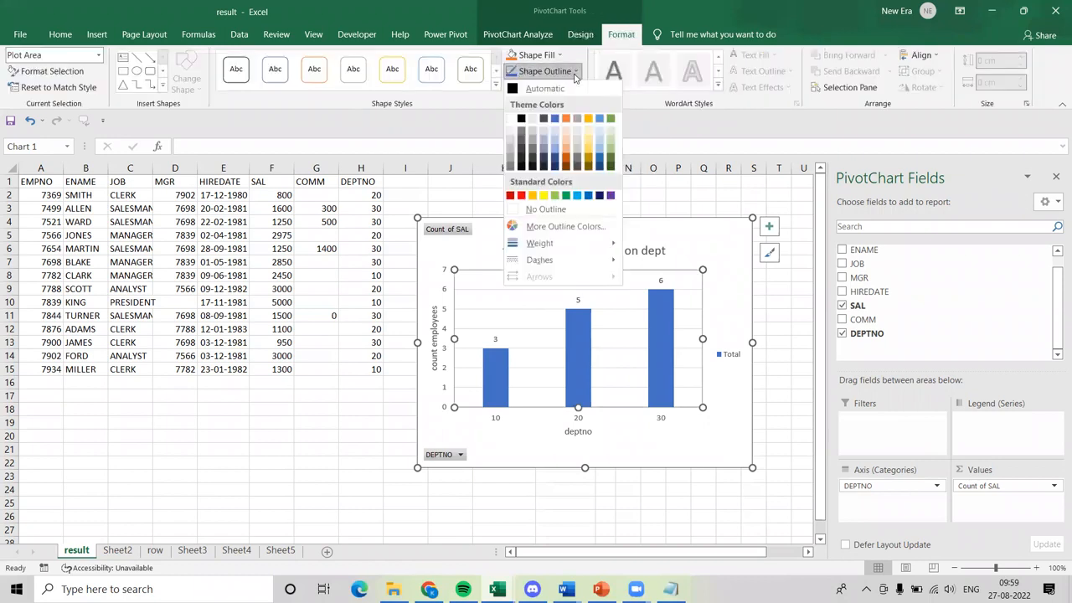
click(610, 158)
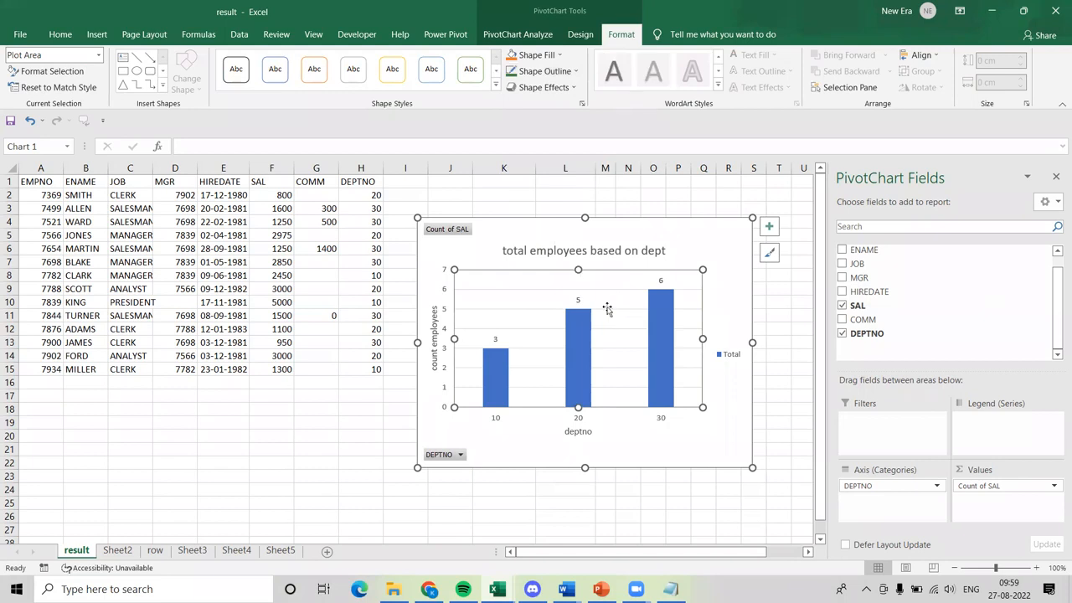
Outline the whole chart area in a dark green Accent 6 shade and shift the PivotChart slightly to the right.
click(714, 401)
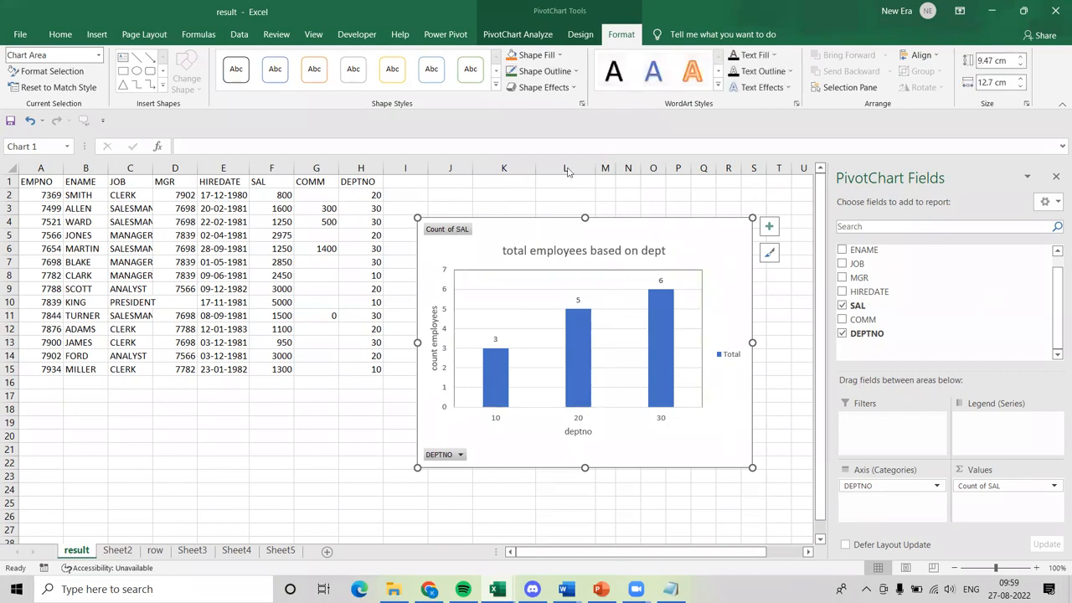
click(577, 73)
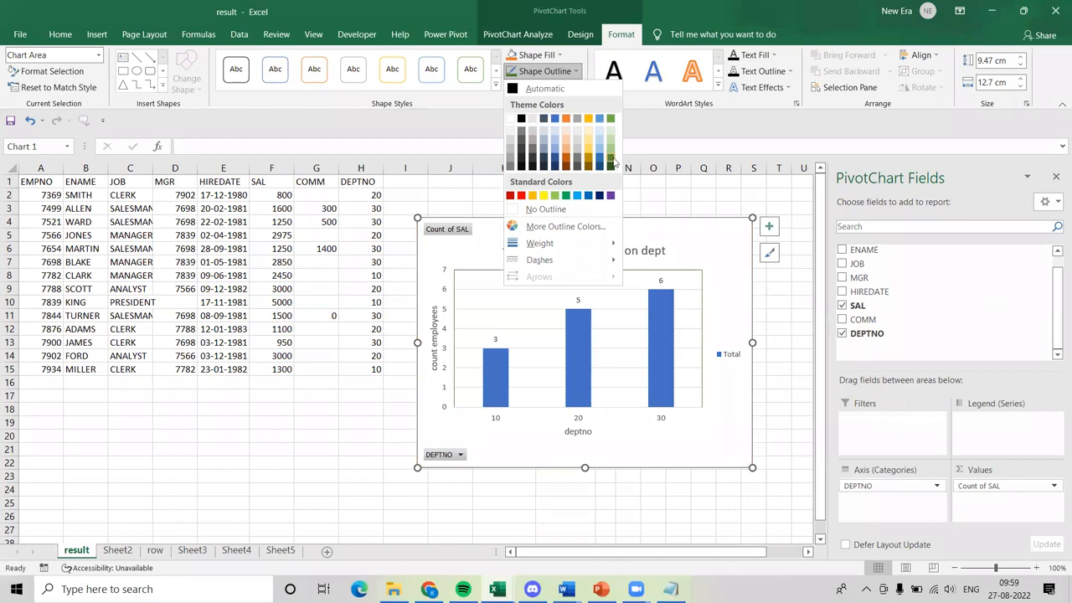
click(613, 160)
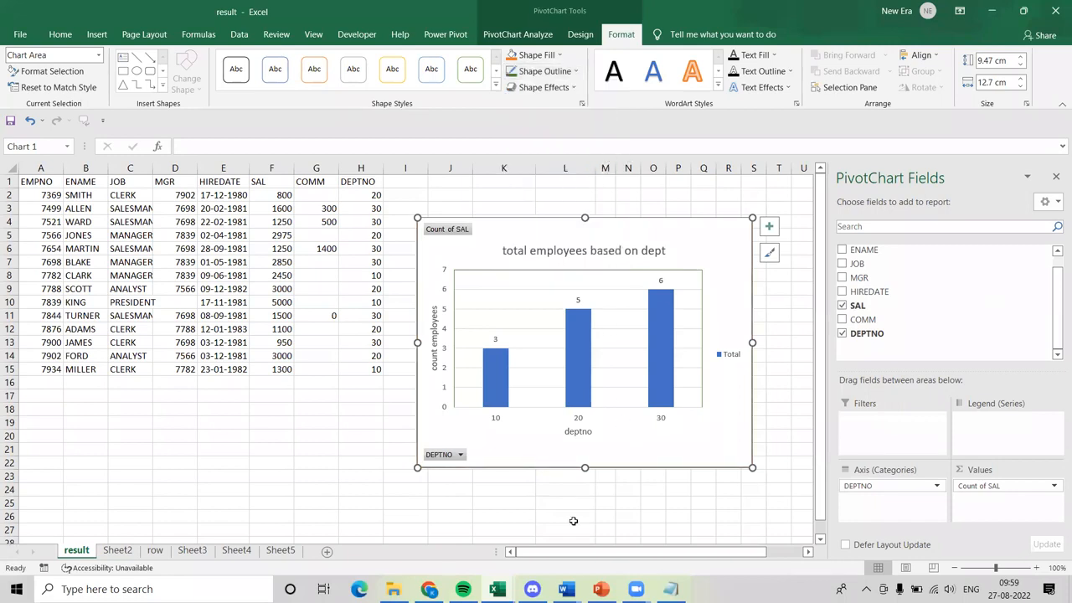
click(544, 516)
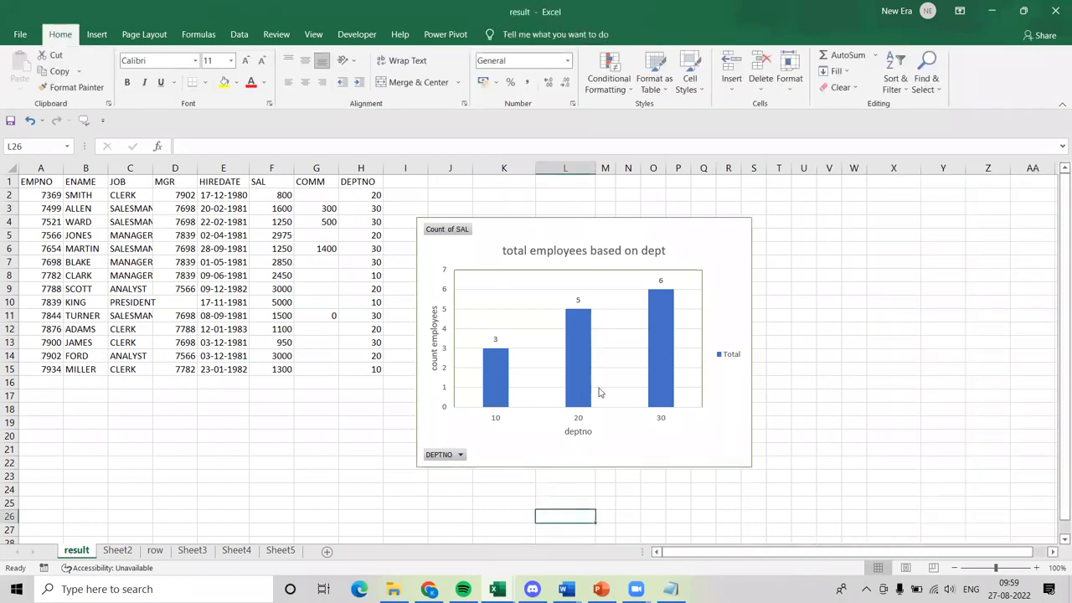
click(620, 428)
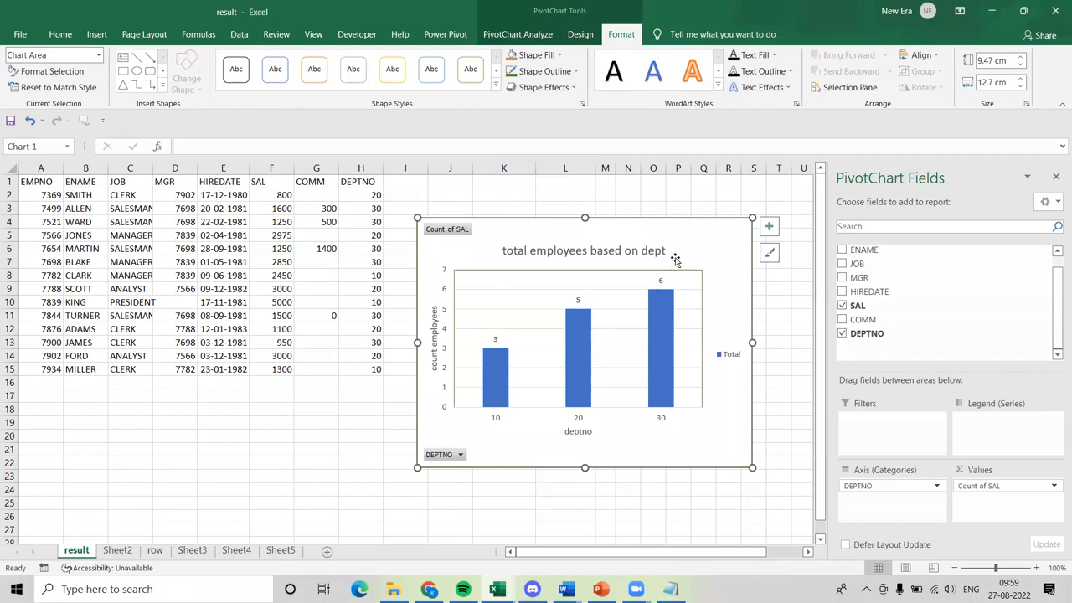
drag(677, 249, 726, 254)
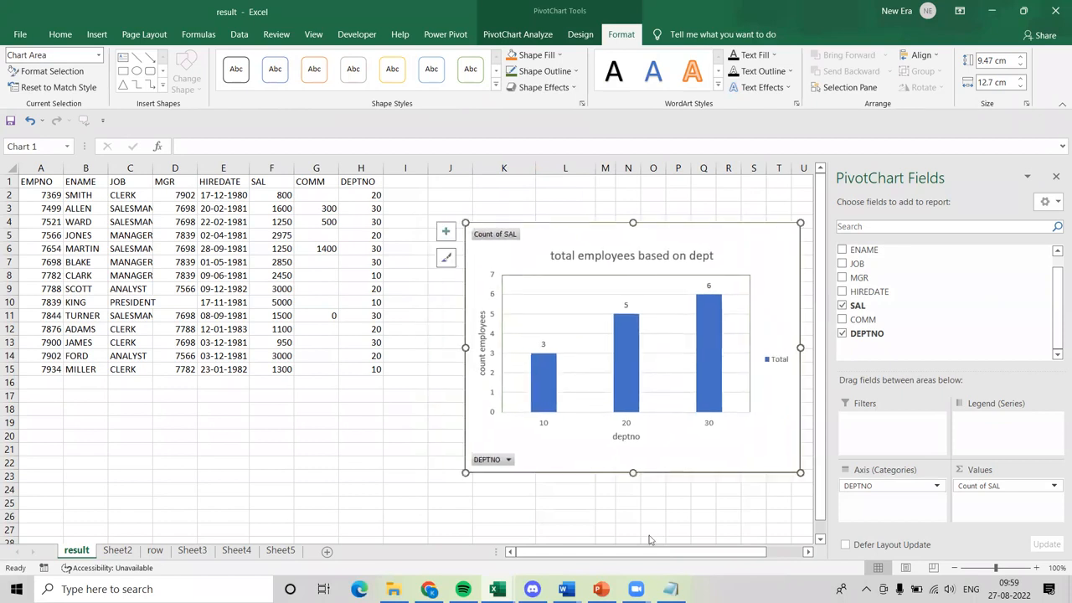
Switch to the visualization.pptx presentation in PowerPoint and select slide 2, The Good, the Bad, and the Ugly.
click(601, 589)
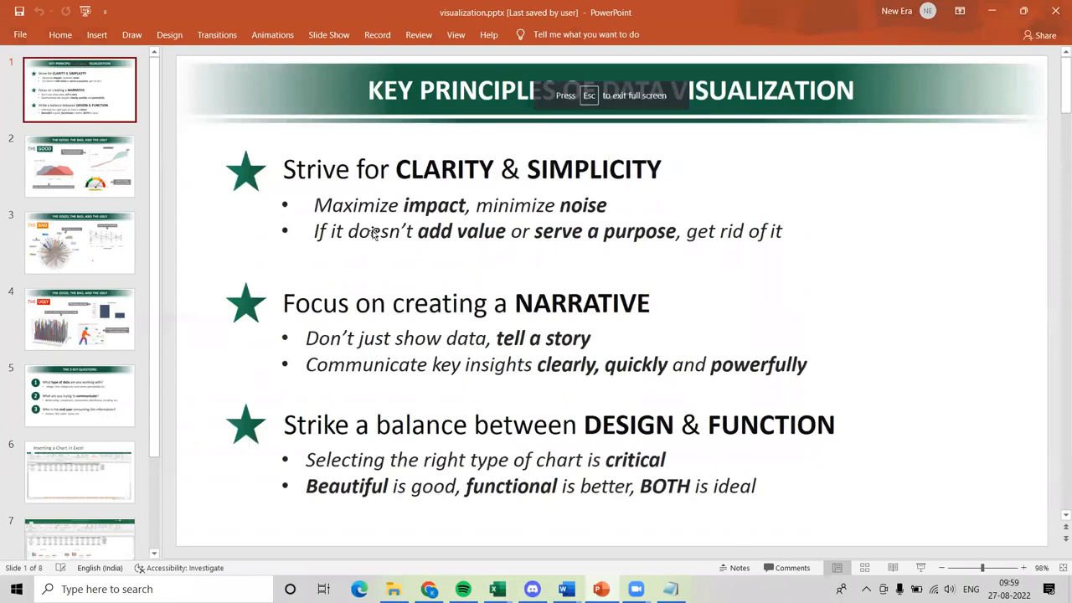
click(93, 156)
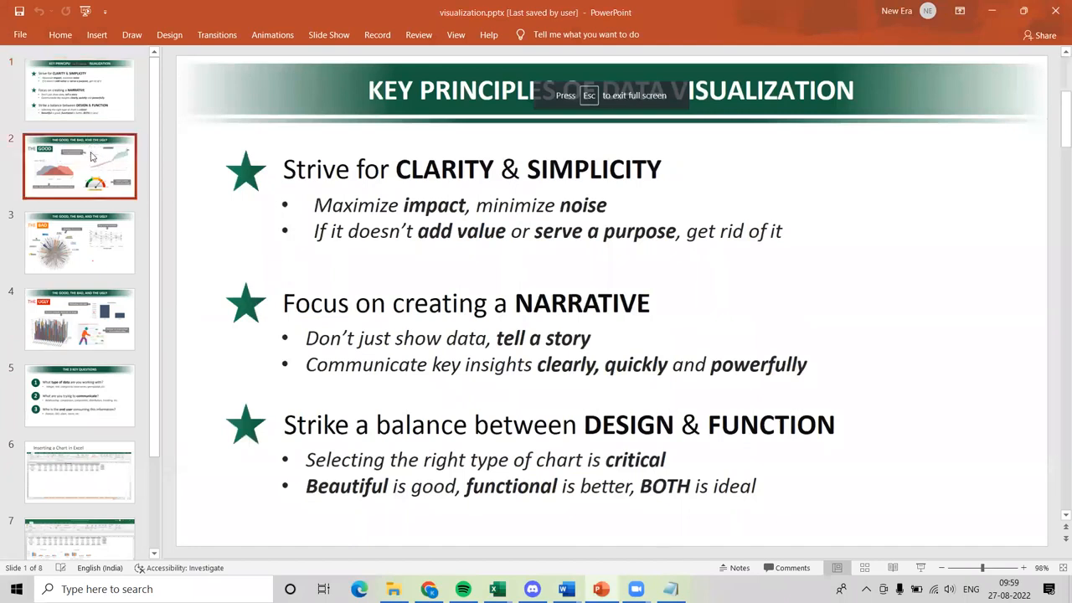